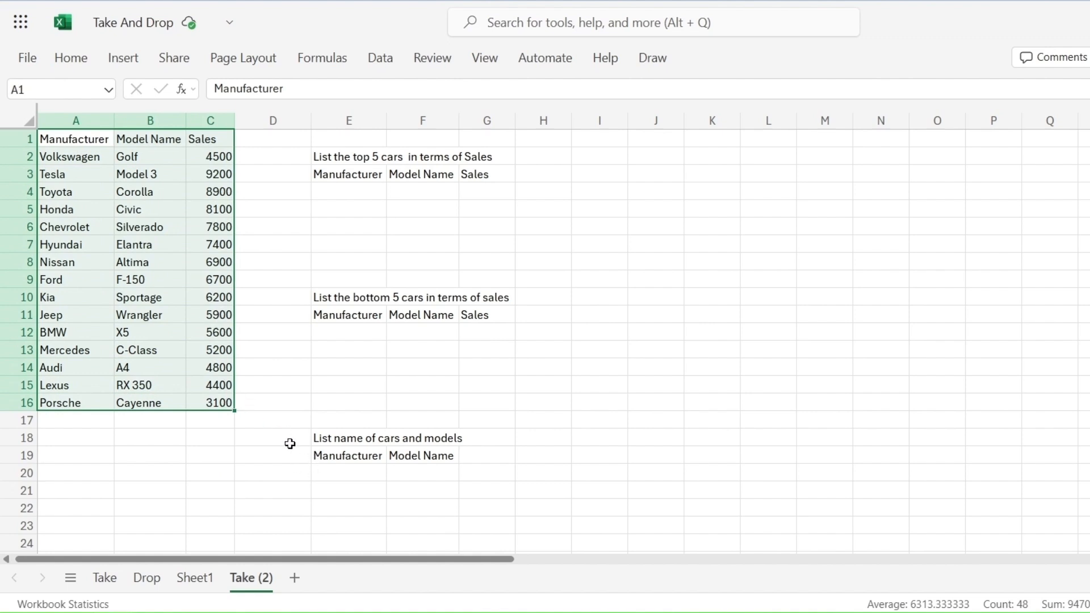
Step: Custom-sort the car data by Sales in descending order
{"action": "left_click", "coordinate": [381, 66]}
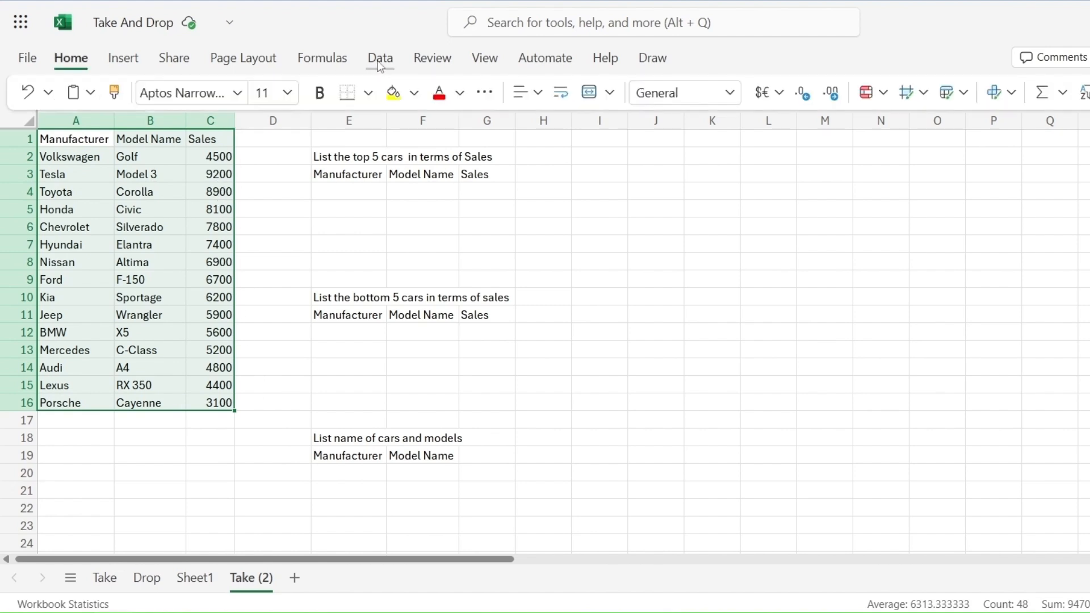
{"action": "left_click", "coordinate": [380, 63]}
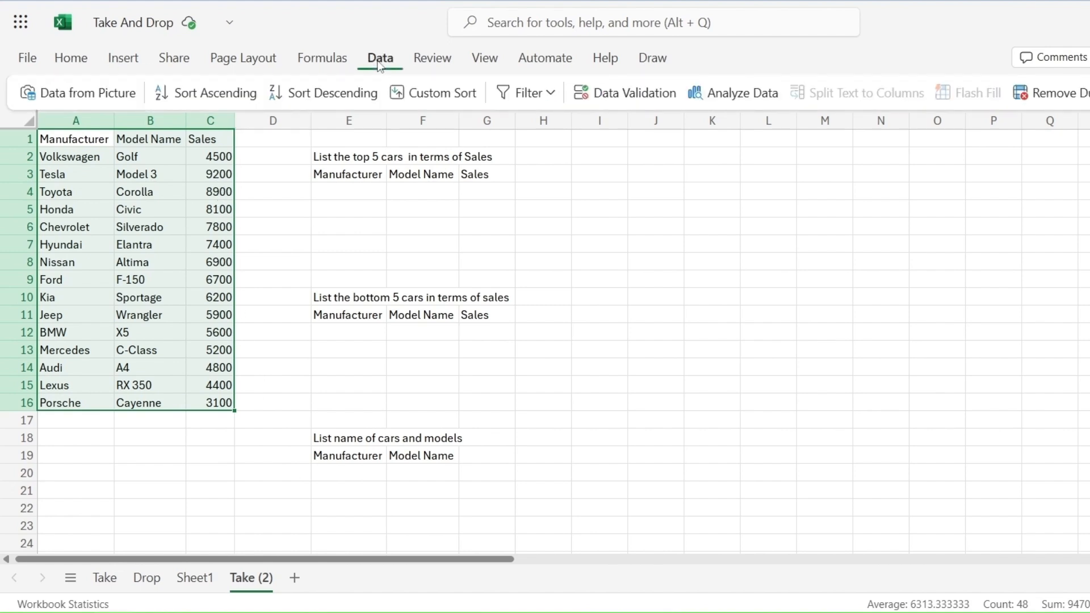
{"action": "left_click", "coordinate": [381, 61]}
{"action": "left_click", "coordinate": [378, 62]}
{"action": "left_click", "coordinate": [448, 96]}
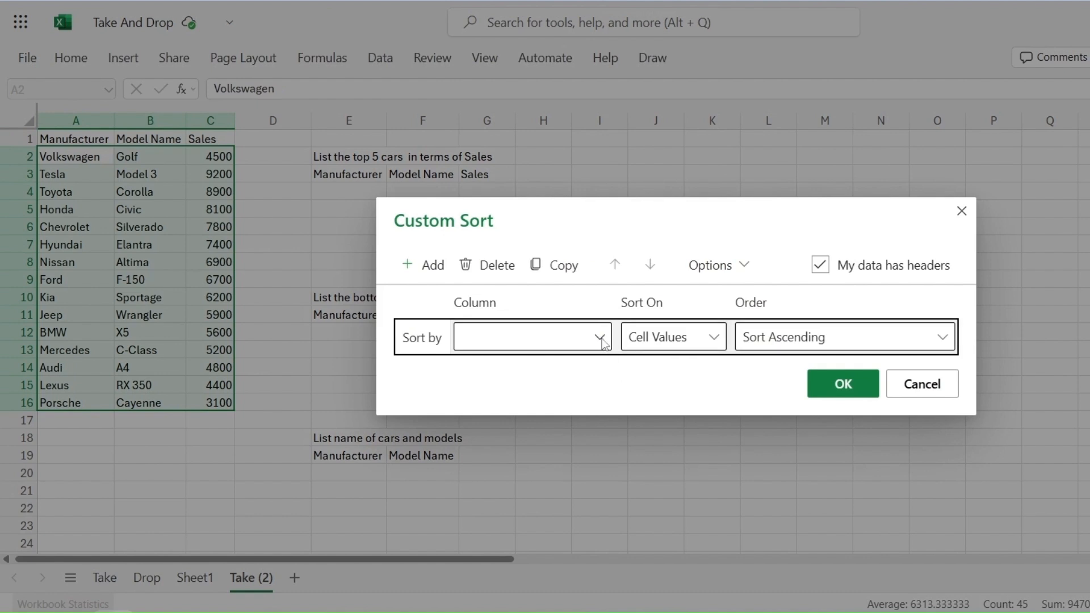
{"action": "left_click", "coordinate": [603, 342]}
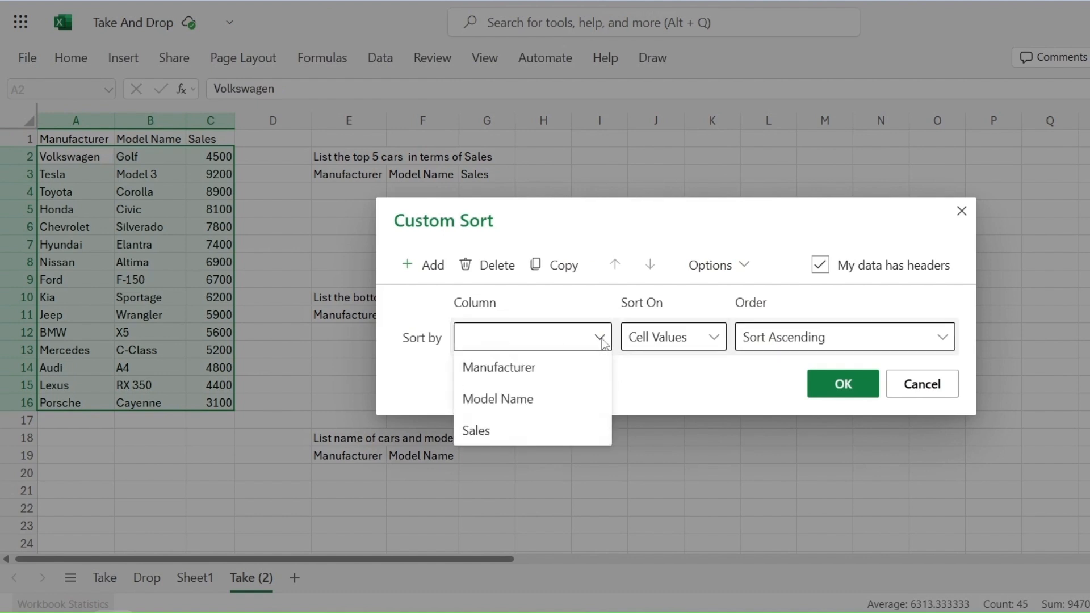
{"action": "left_click", "coordinate": [563, 432]}
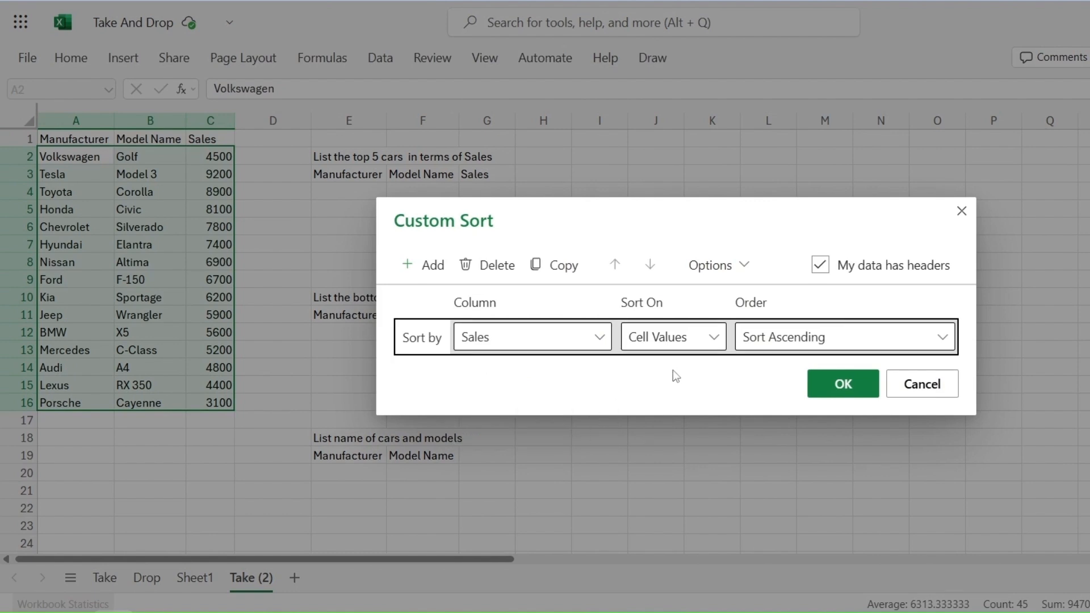
{"action": "left_click", "coordinate": [761, 338]}
{"action": "left_click", "coordinate": [848, 401]}
{"action": "left_click", "coordinate": [842, 385]}
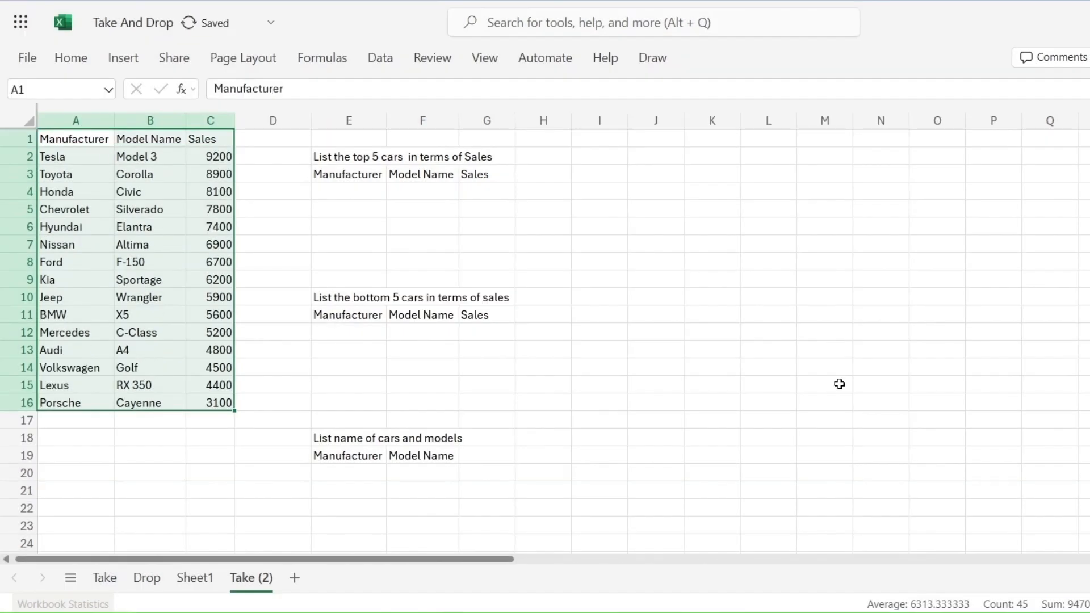
Step: Enter =TAKE(A2:C16,5) in E4 to list the top 5 cars by sales
{"action": "left_click", "coordinate": [339, 193]}
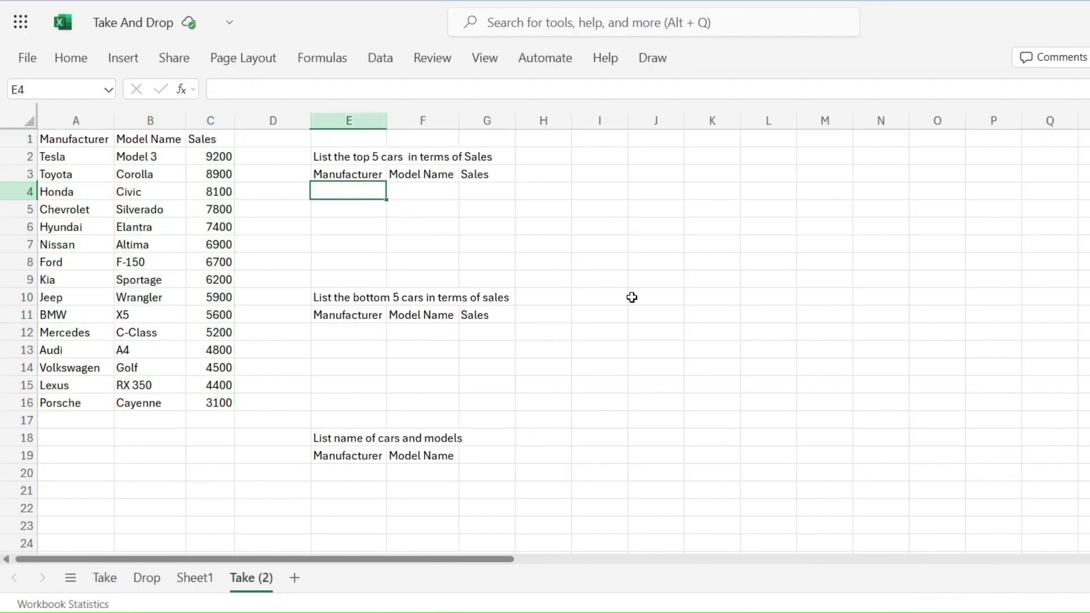
{"action": "type", "text": "="}
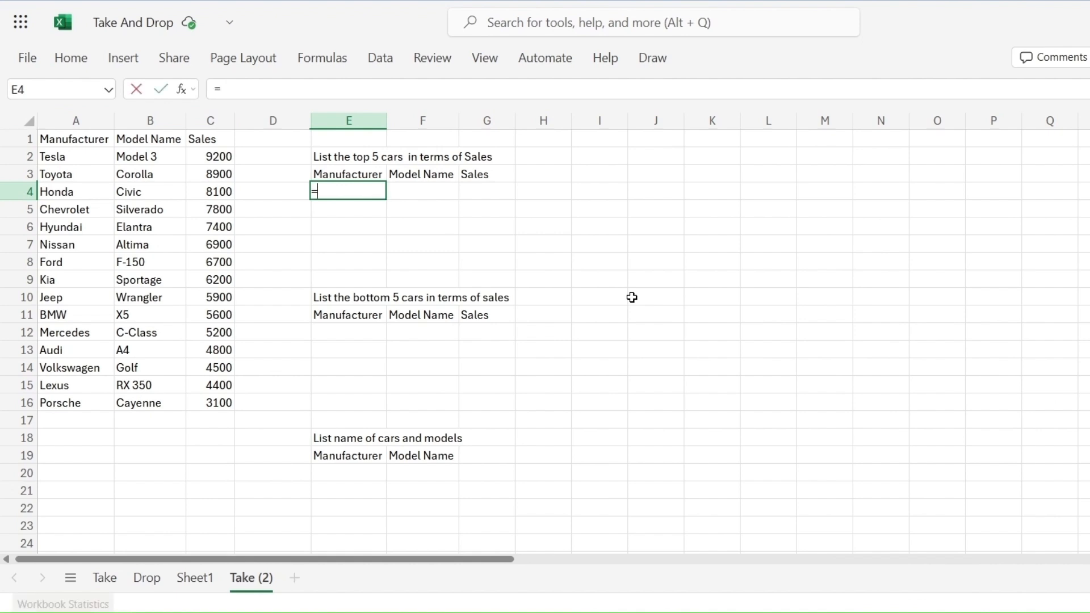
{"action": "type", "text": "t"}
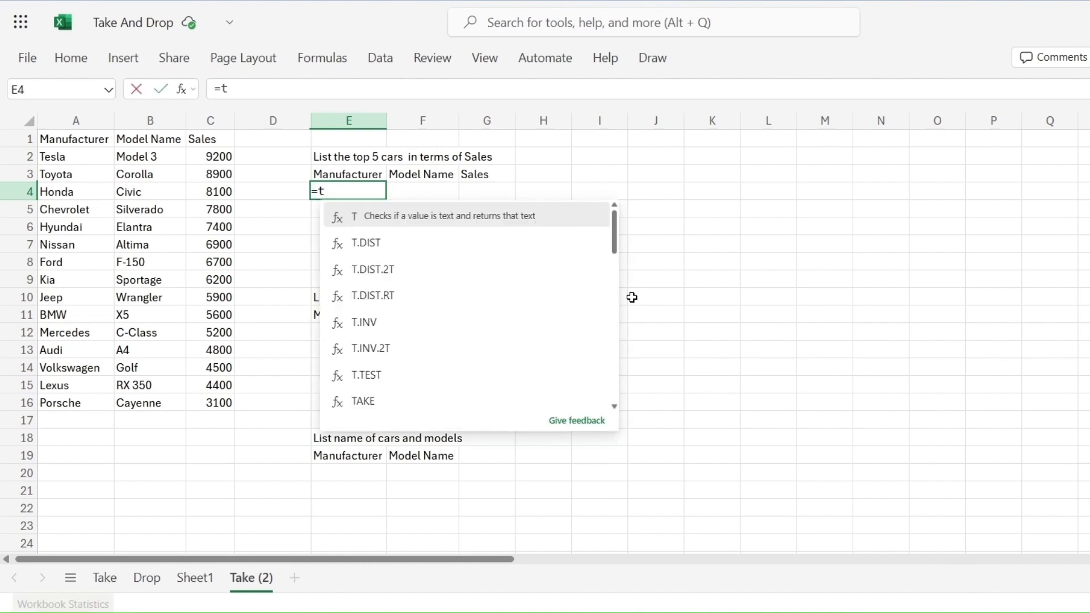
{"action": "type", "text": "ake"}
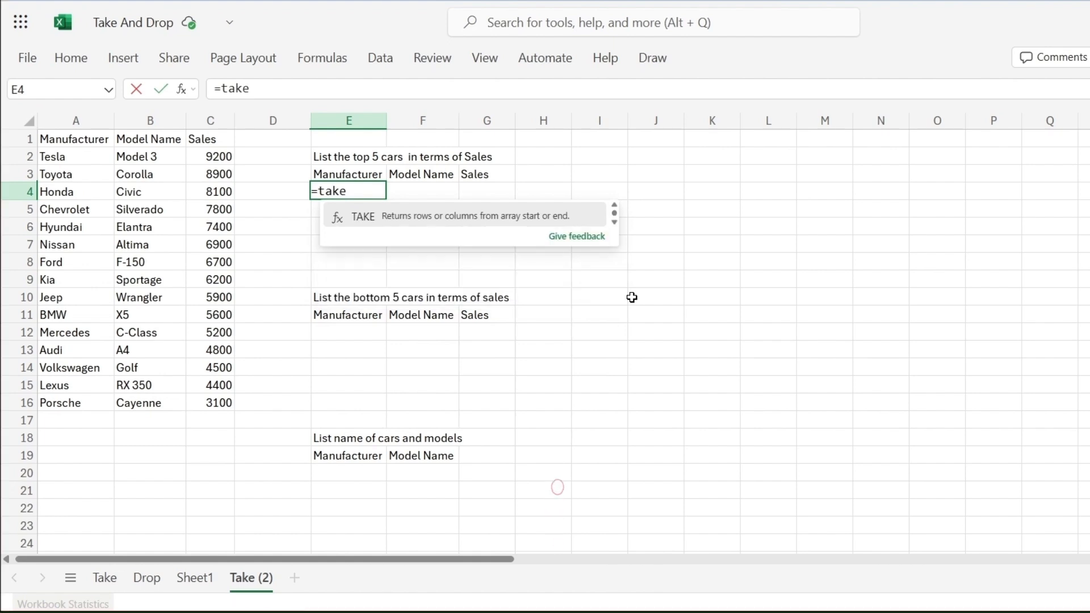
{"action": "type", "text": "("}
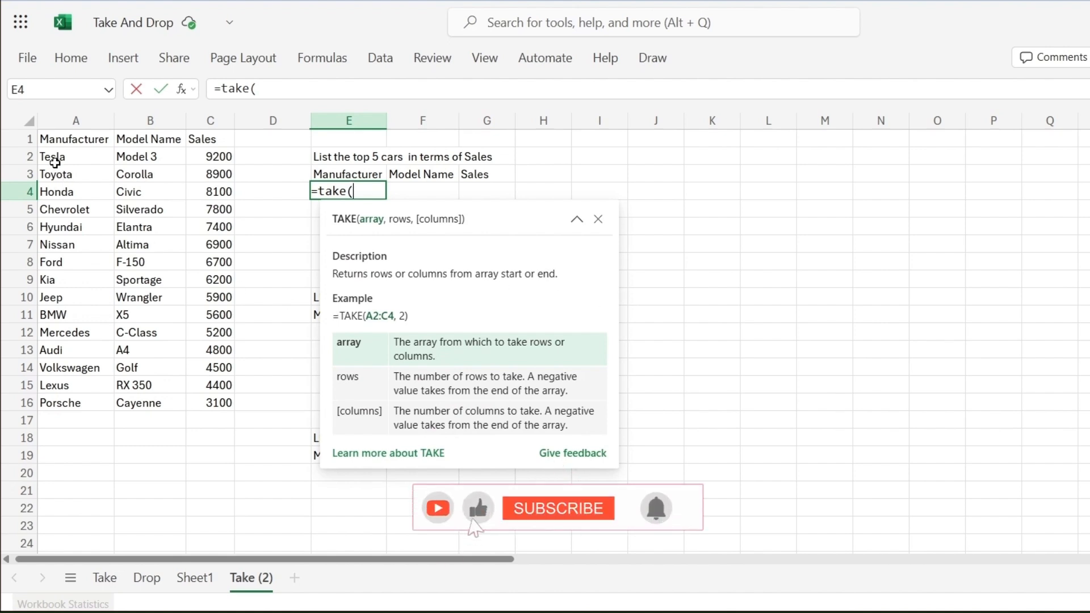
{"action": "left_click", "coordinate": [100, 161]}
{"action": "left_click_drag", "start_coordinate": [99, 162], "coordinate": [226, 401]}
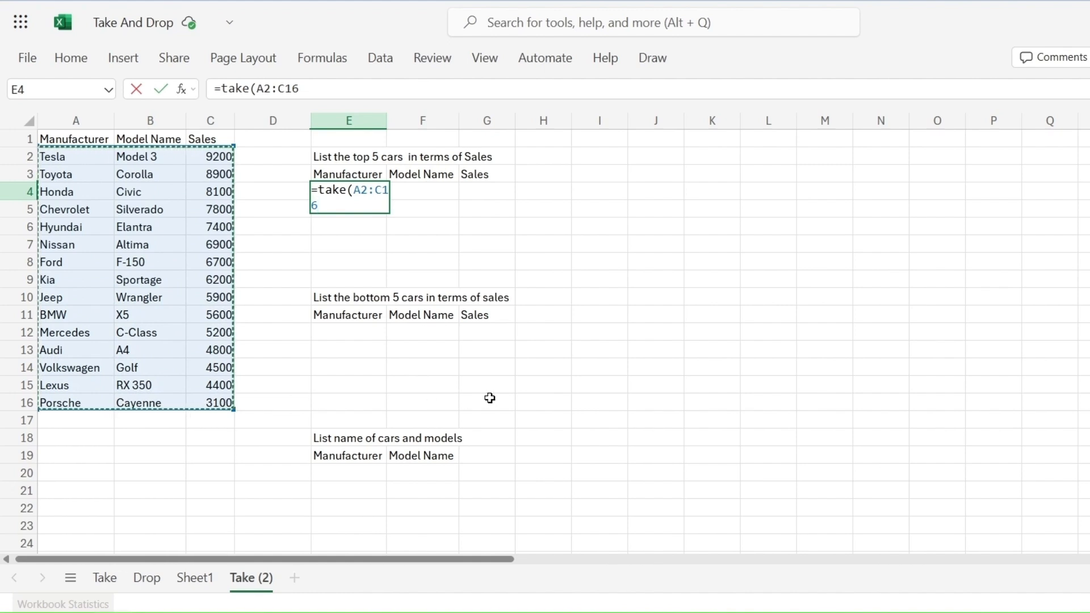
{"action": "type", "text": ","}
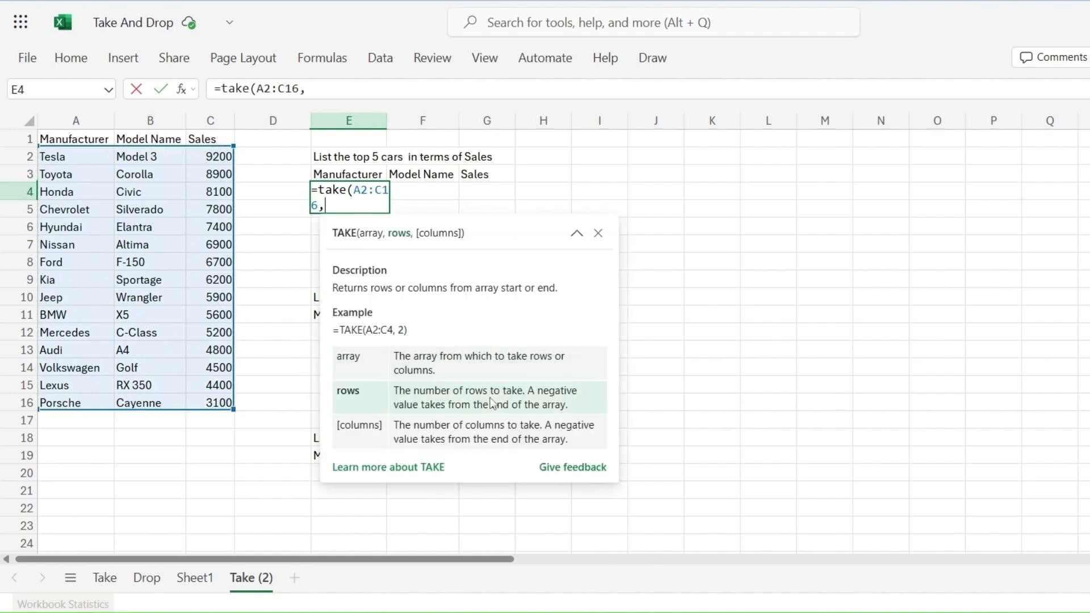
{"action": "type", "text": "5)"}
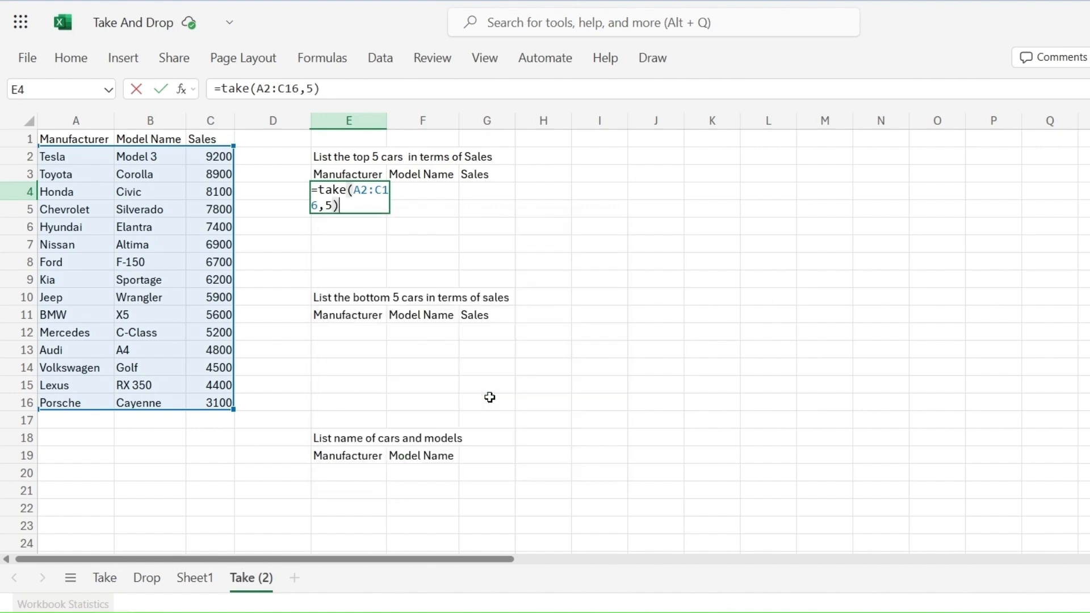
{"action": "key", "text": "Return"}
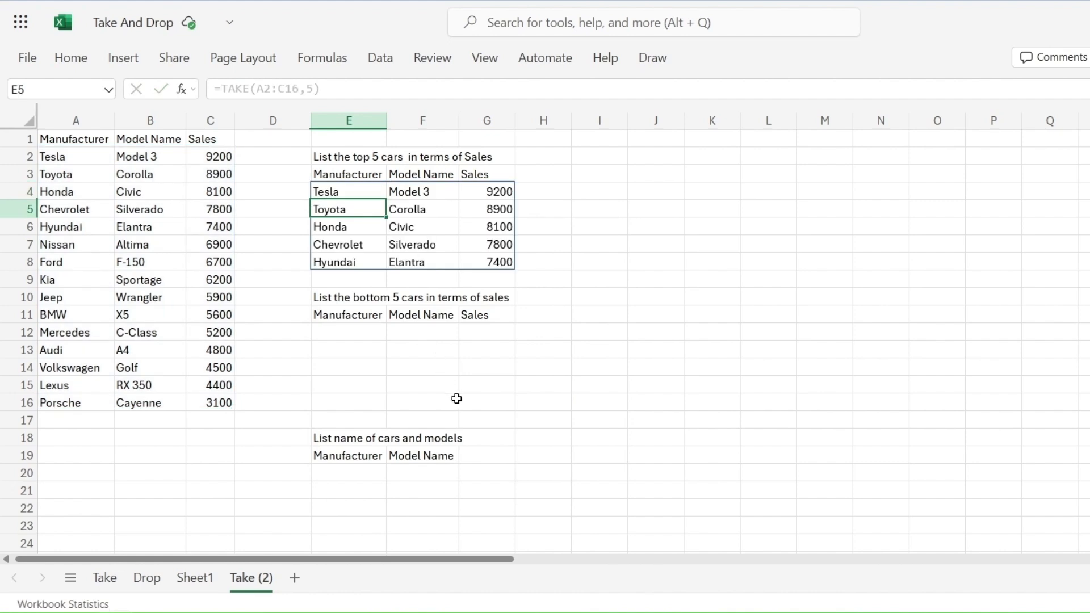
Step: Enter =TAKE(A2:C16,-5) in E12 to list the bottom 5 cars by sales
{"action": "left_click", "coordinate": [348, 332]}
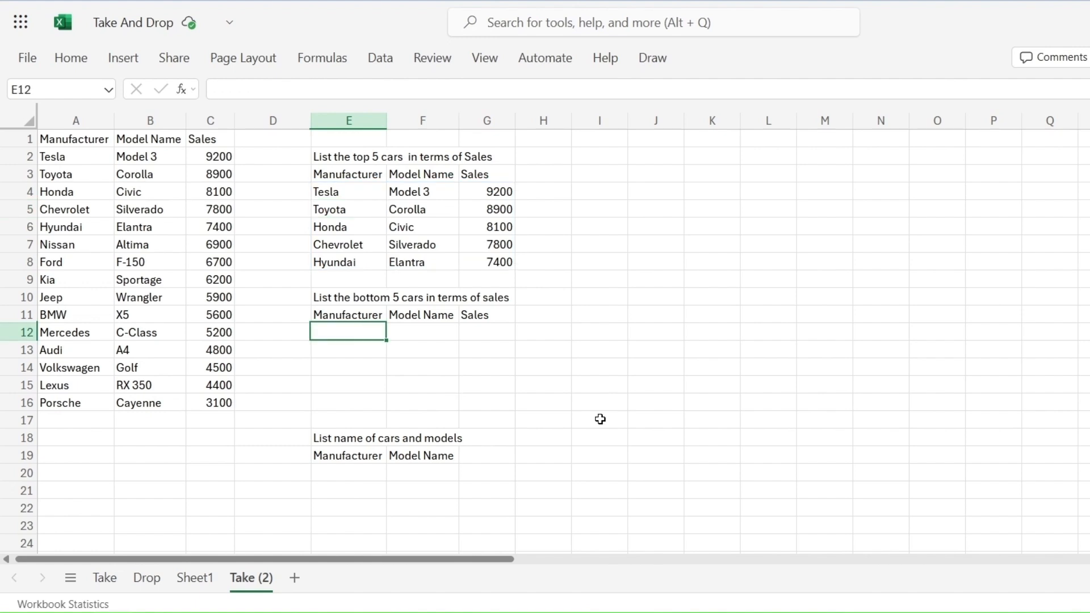
{"action": "type", "text": "=t"}
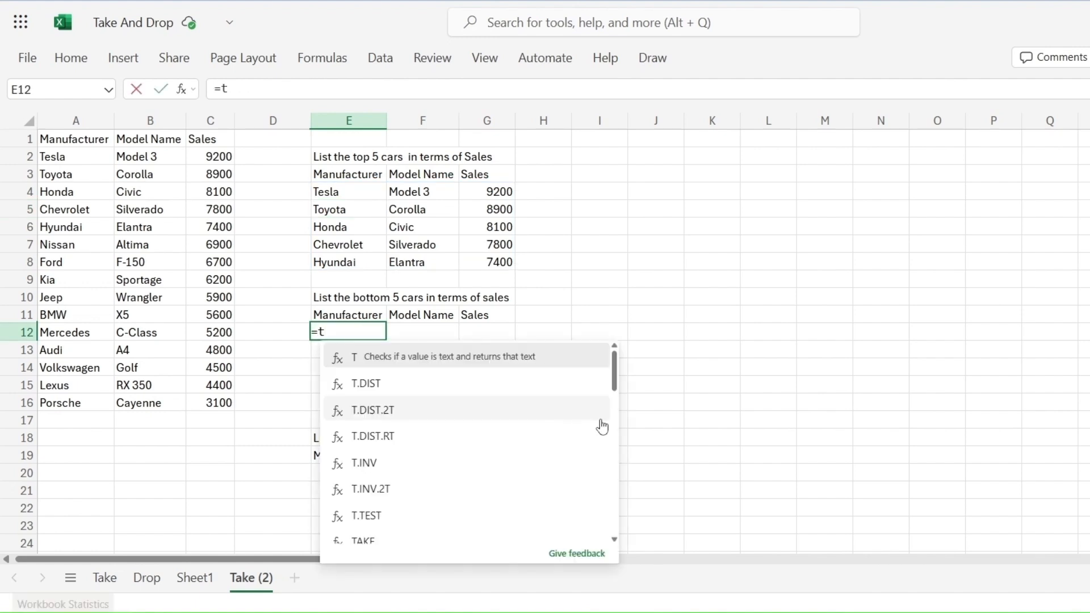
{"action": "type", "text": "ake"}
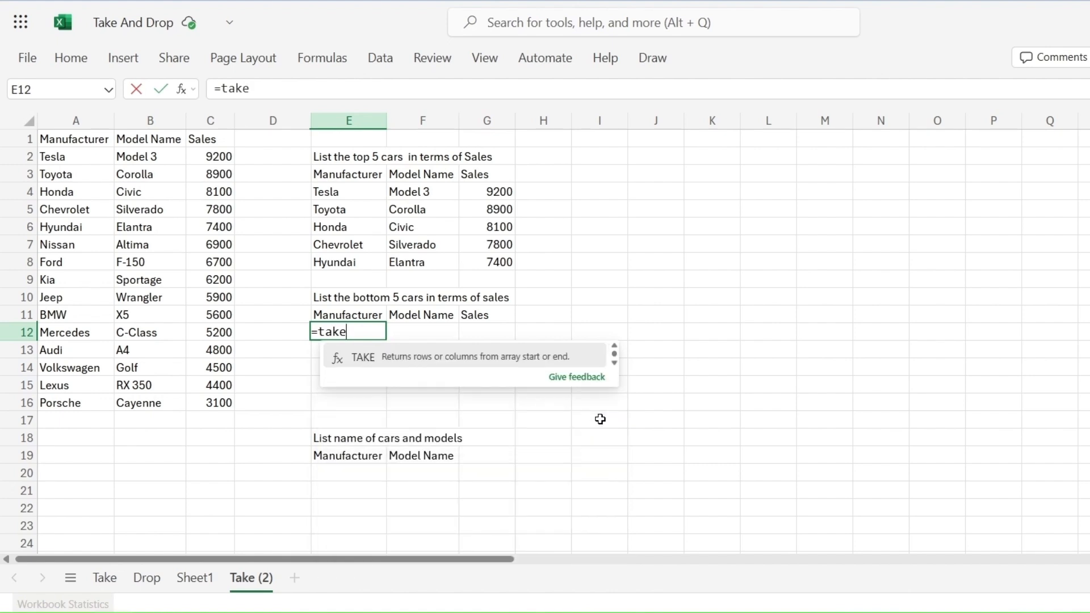
{"action": "type", "text": "("}
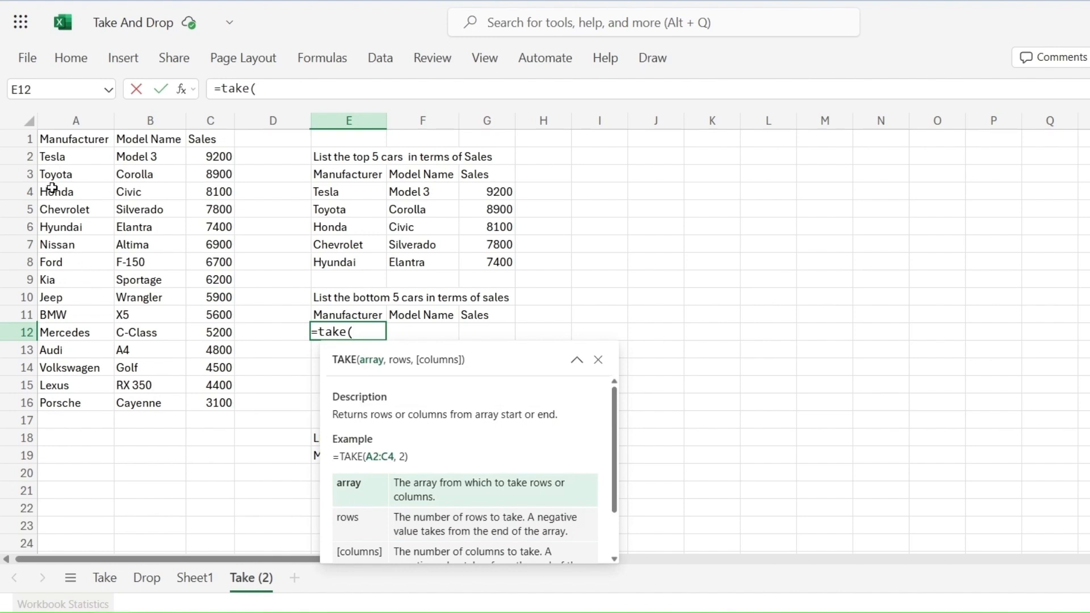
{"action": "left_click_drag", "start_coordinate": [49, 159], "coordinate": [222, 402]}
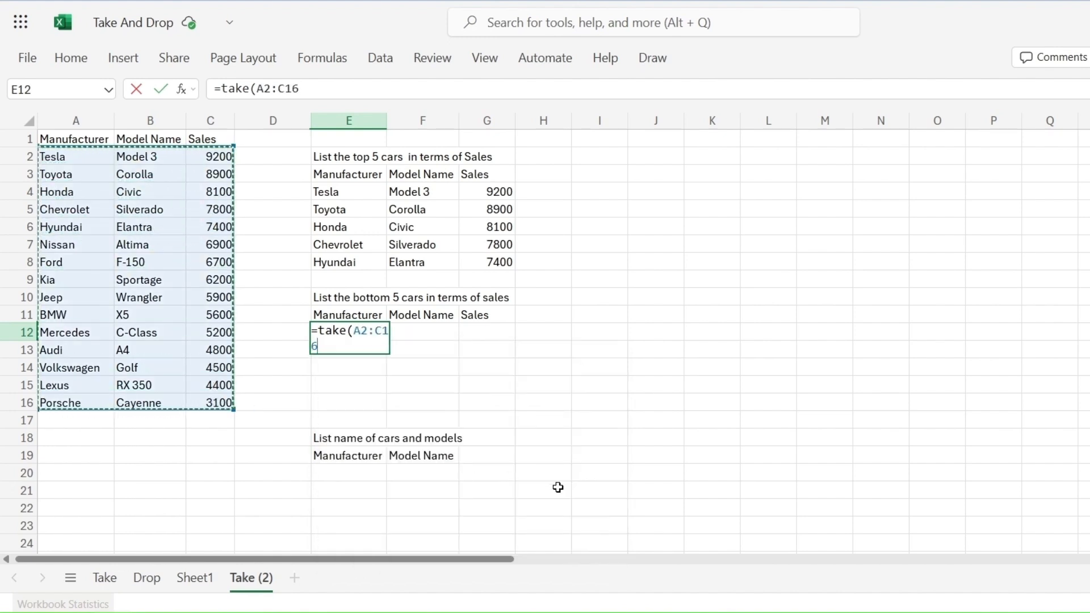
{"action": "type", "text": ","}
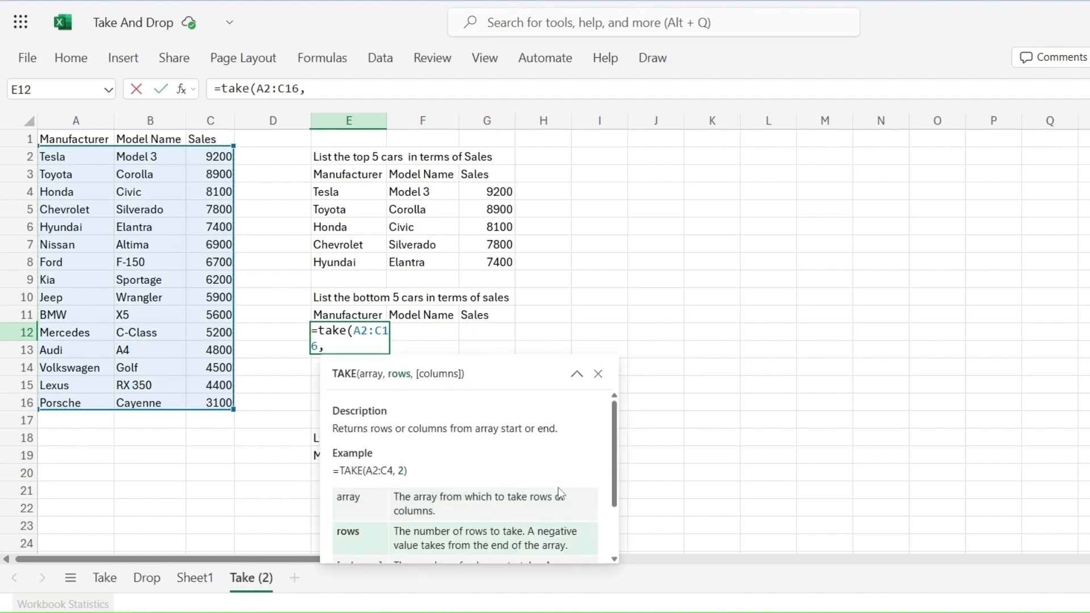
{"action": "type", "text": "-5"}
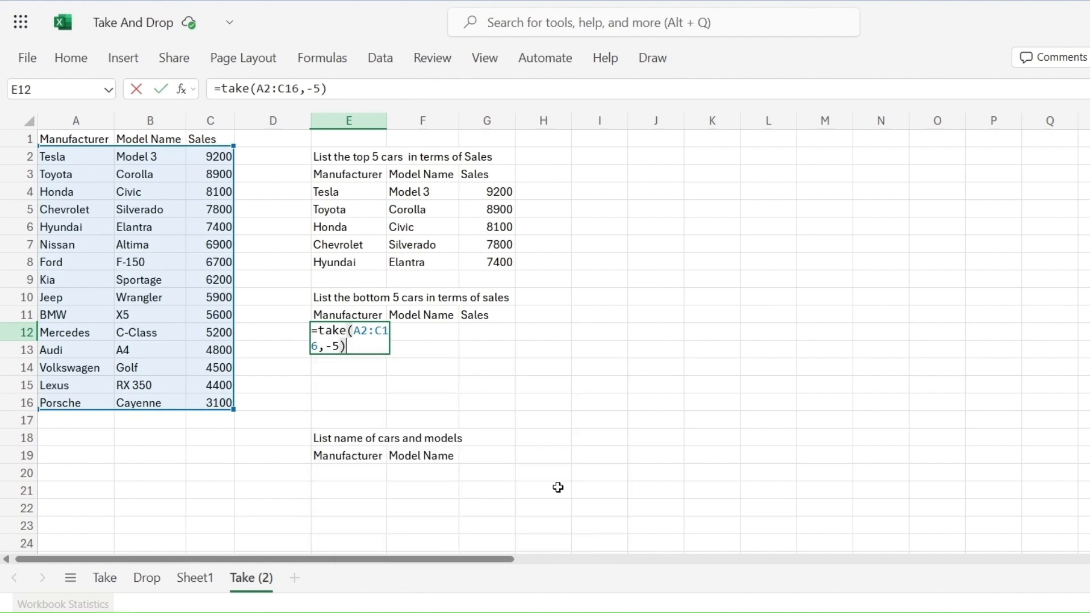
{"action": "key", "text": "Return"}
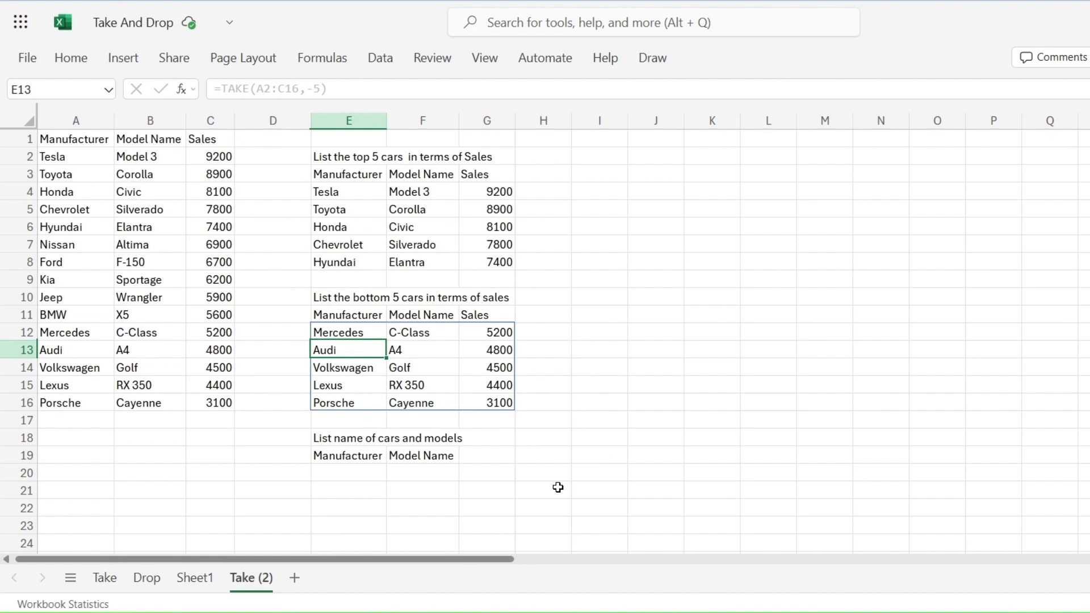
Step: Enter =TAKE(A2:C16,,2) in E20 to list all manufacturers and model names
{"action": "left_click", "coordinate": [364, 473]}
{"action": "scroll", "coordinate": [392, 412], "scroll_direction": "down", "scroll_amount": 2}
{"action": "type", "text": "=tak"}
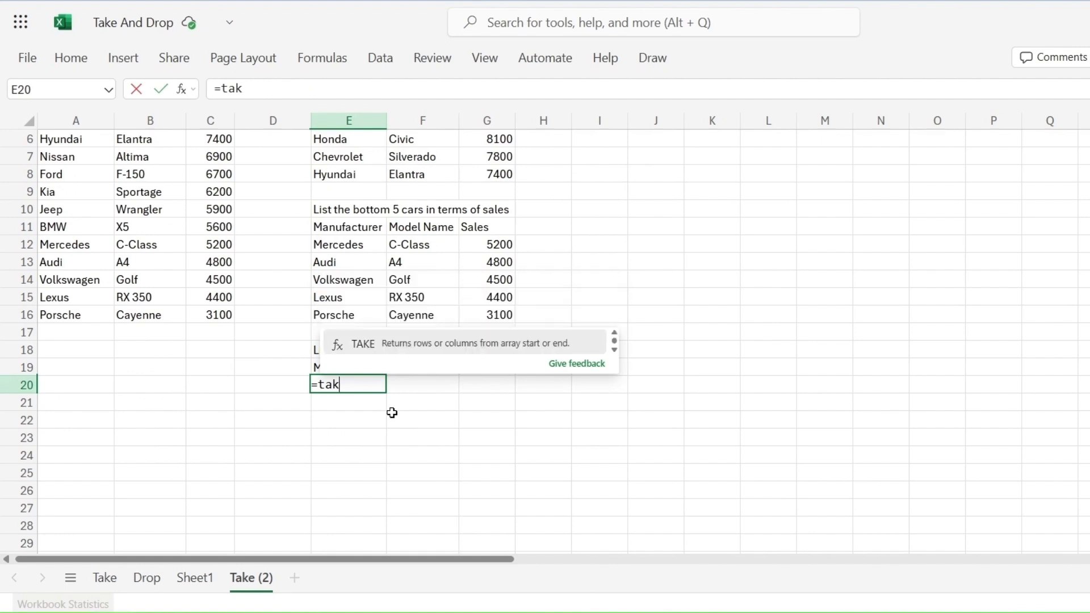
{"action": "type", "text": "e("}
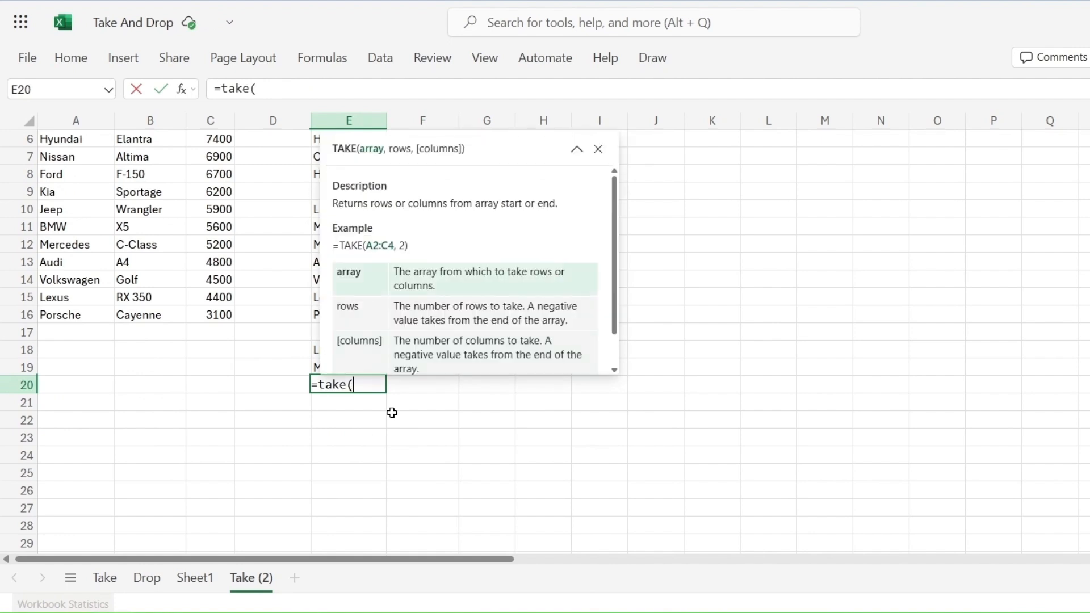
{"action": "scroll", "coordinate": [212, 314], "scroll_direction": "up", "scroll_amount": 2}
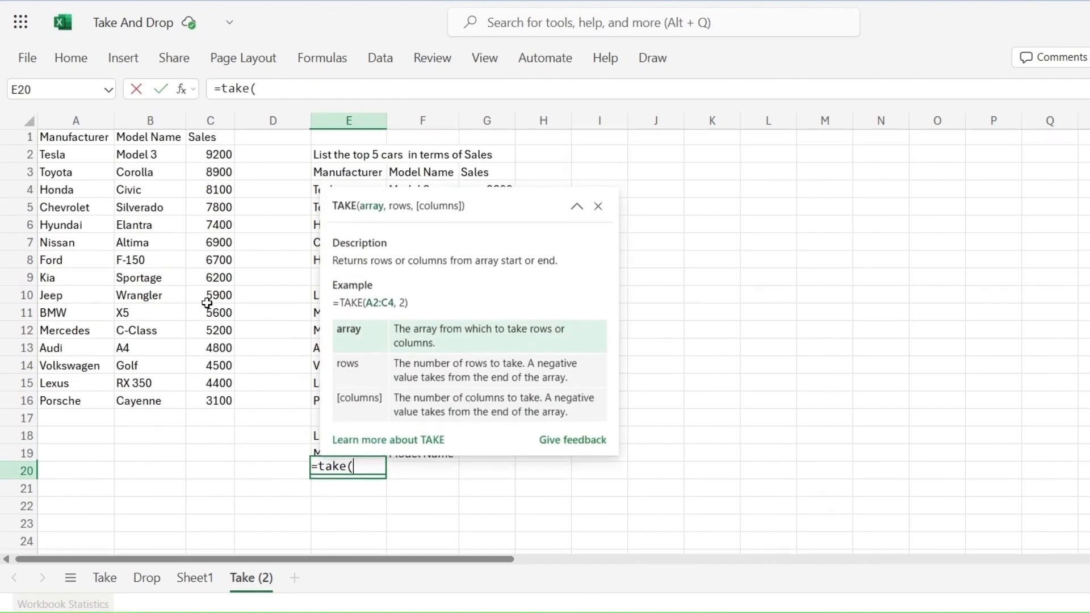
{"action": "left_click_drag", "start_coordinate": [54, 157], "coordinate": [218, 404]}
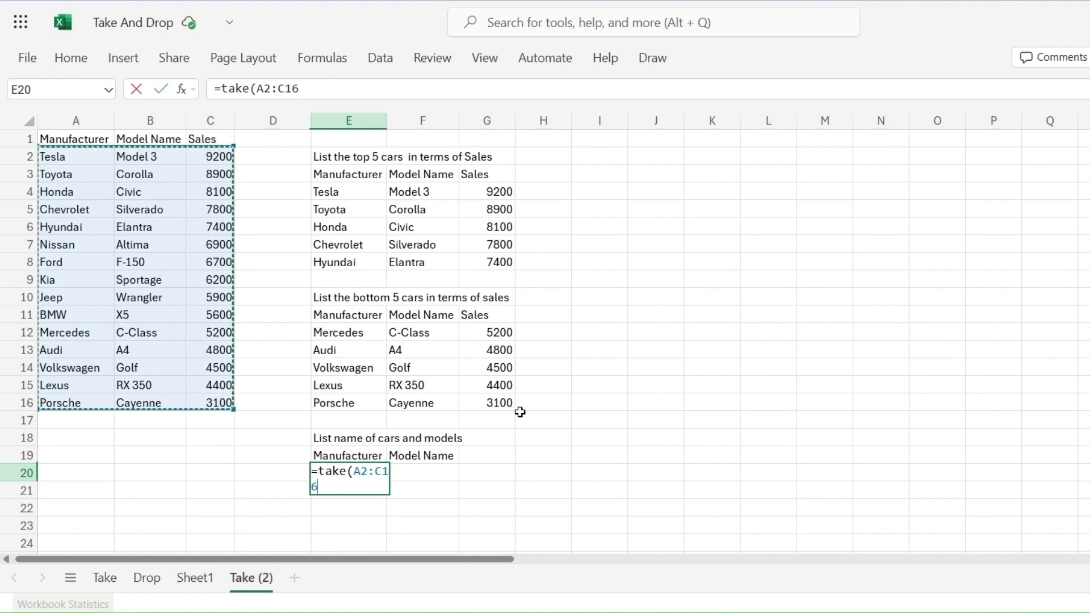
{"action": "type", "text": ",,2"}
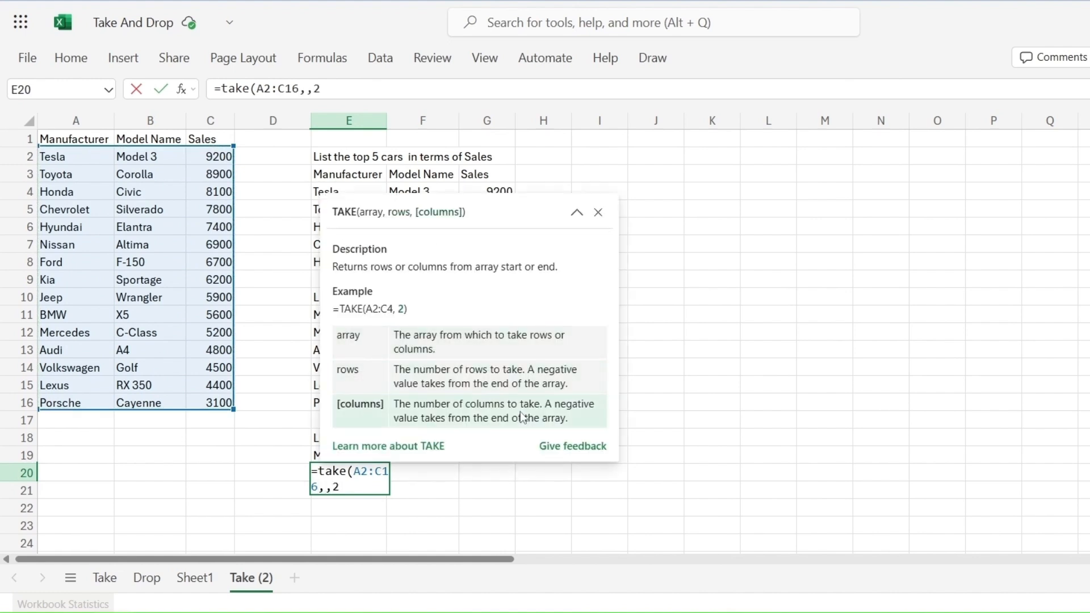
{"action": "key", "text": "Return"}
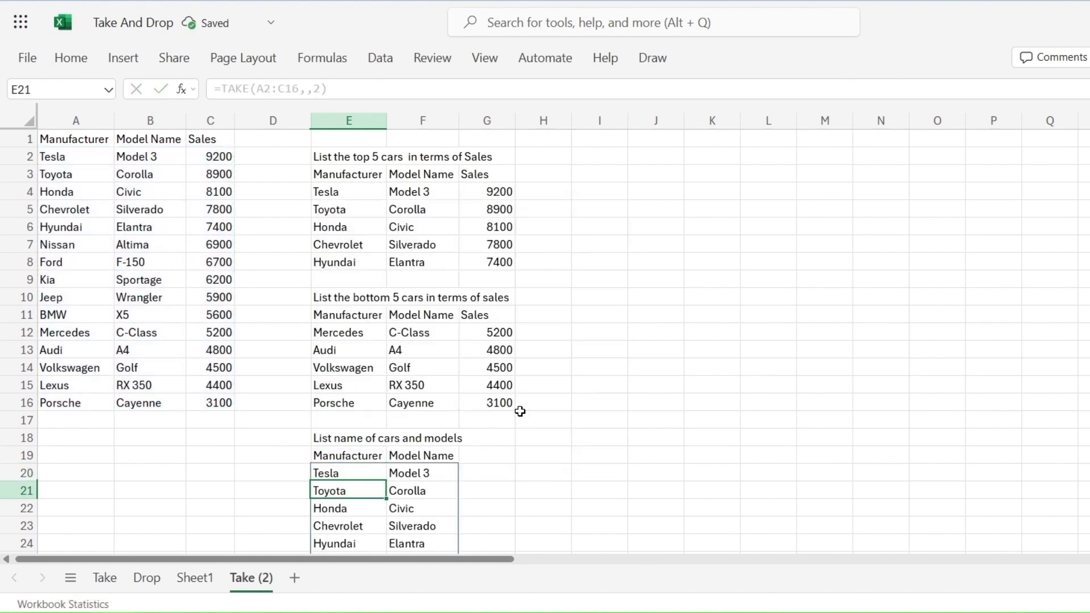
Step: Enter =TAKE(A2:C16,,-2) in E38 to list all model names with their sales
{"action": "key", "text": "Down"}
{"action": "key", "text": "Down"}
{"action": "key", "text": "Down"}
{"action": "key", "text": "Down"}
{"action": "key", "text": "Down"}
{"action": "key", "text": "Down"}
{"action": "key", "text": "Down"}
{"action": "key", "text": "Down"}
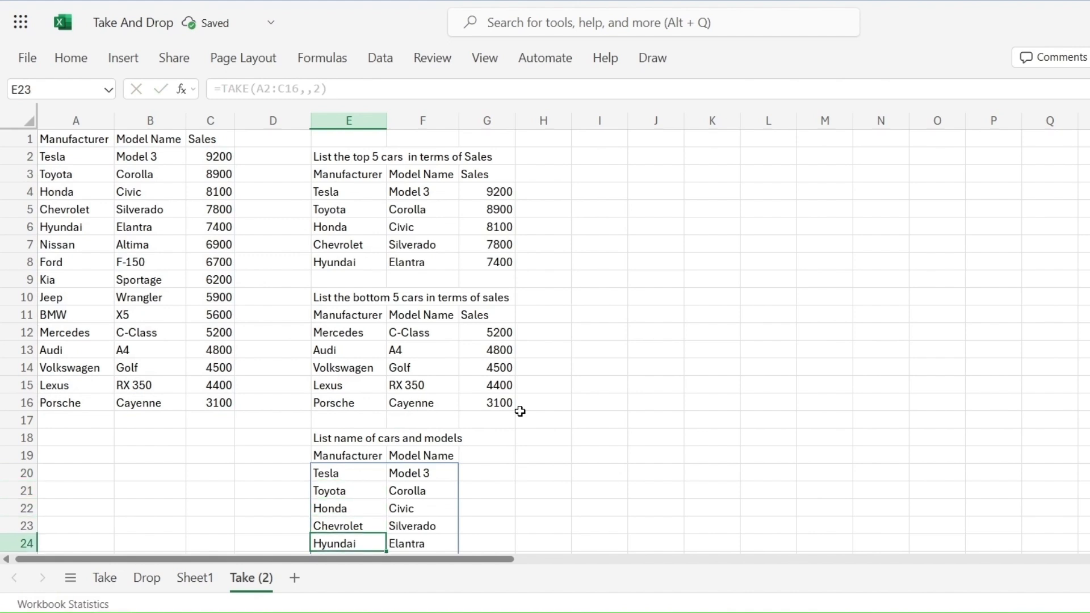
{"action": "key", "text": "Down"}
{"action": "key", "text": "Down"}
{"action": "key", "text": "Down"}
{"action": "key", "text": "Down"}
{"action": "key", "text": "Down"}
{"action": "key", "text": "Down"}
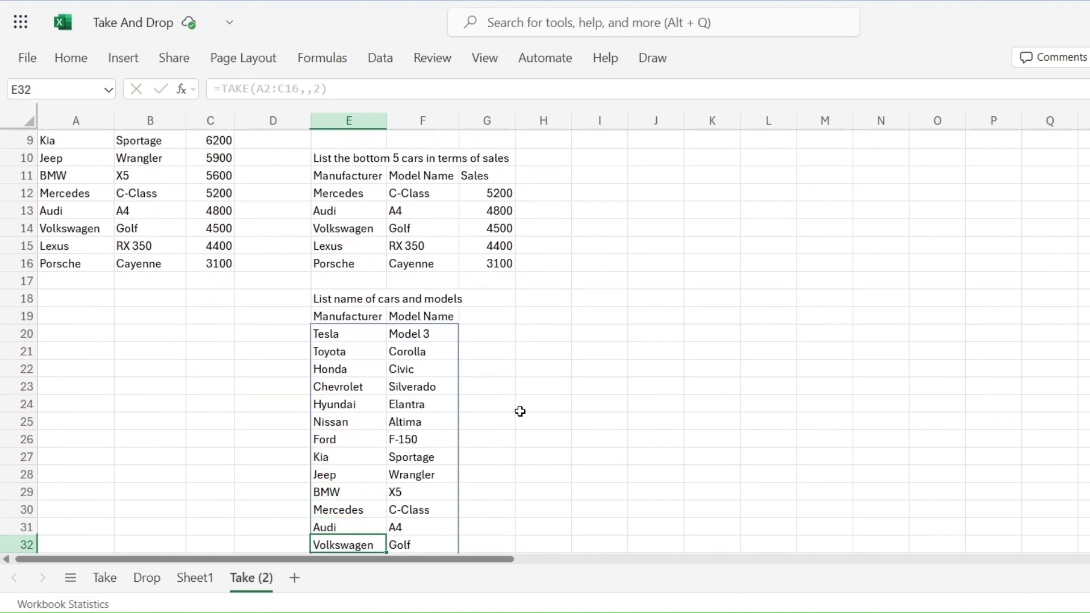
{"action": "key", "text": "Down"}
{"action": "key", "text": "Down"}
{"action": "key", "text": "Down"}
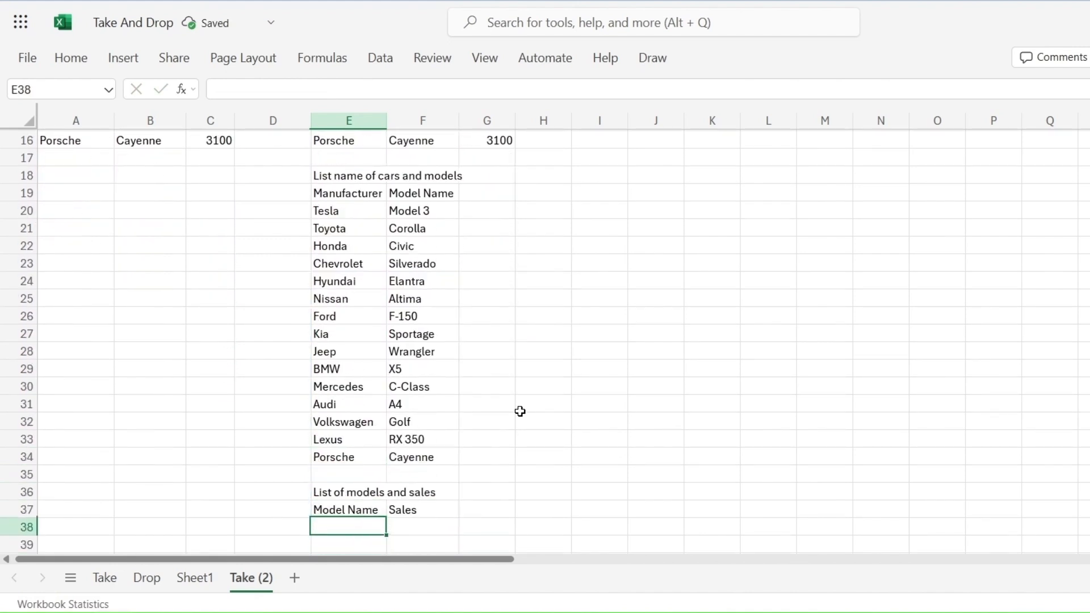
{"action": "key", "text": "Down"}
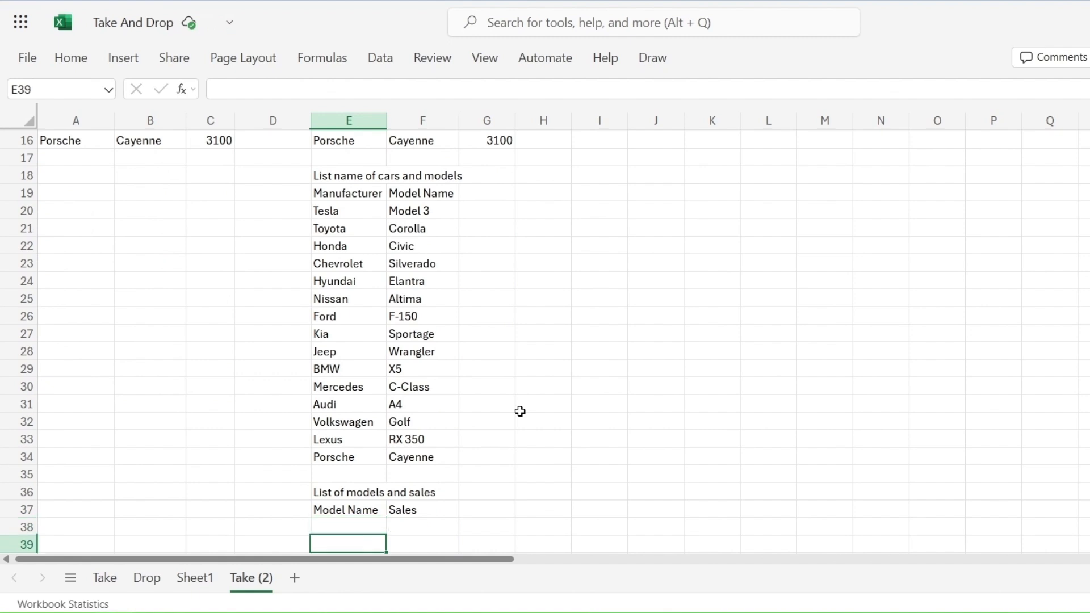
{"action": "key", "text": "Up"}
{"action": "type", "text": "=take"}
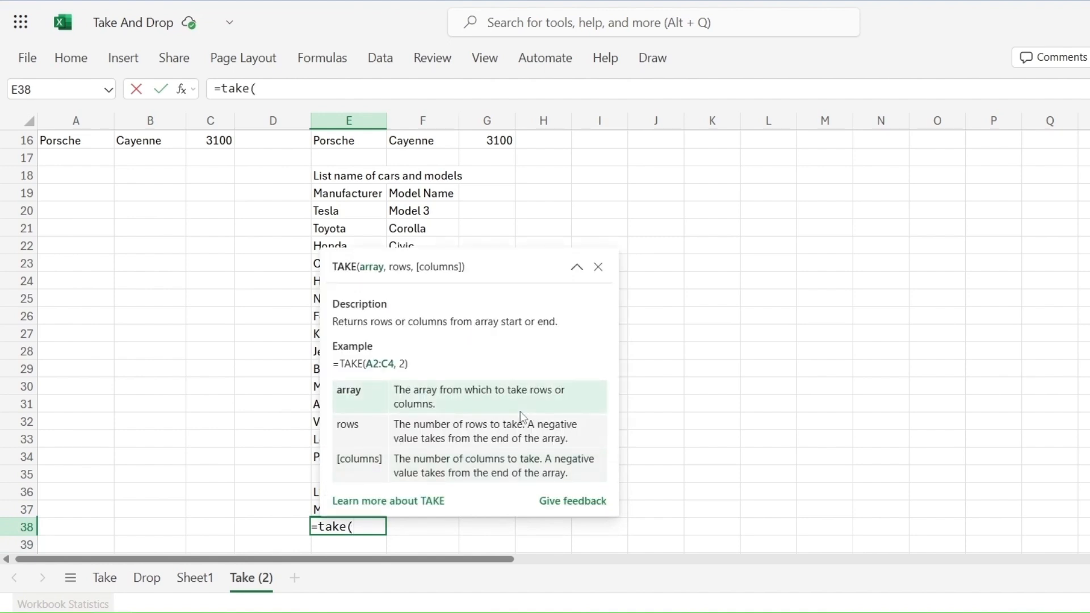
{"action": "scroll", "coordinate": [15, 298], "scroll_direction": "up", "scroll_amount": 5}
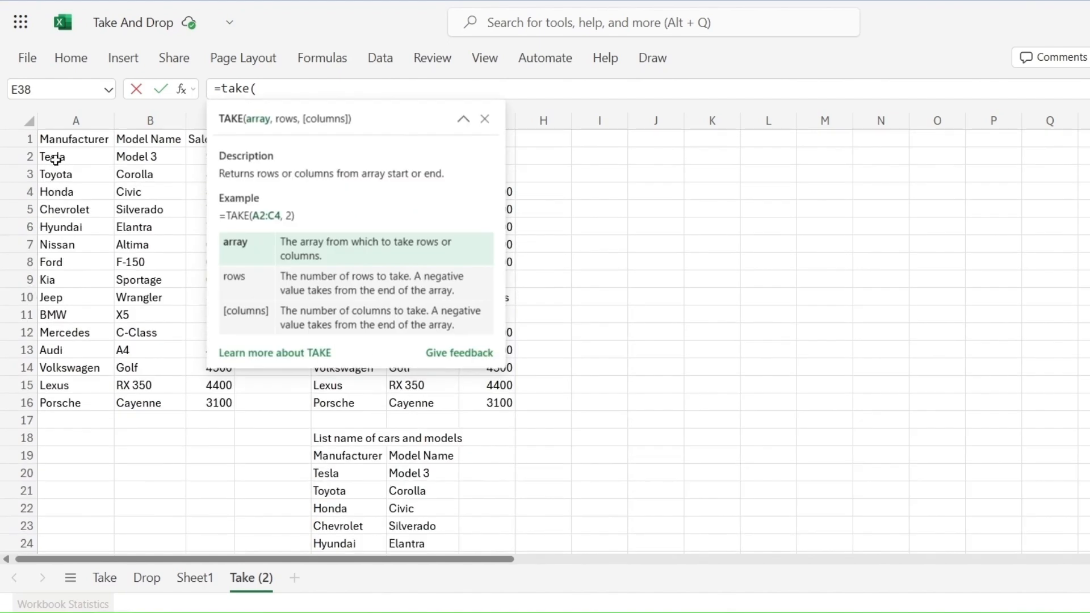
{"action": "left_click_drag", "start_coordinate": [55, 159], "coordinate": [220, 400]}
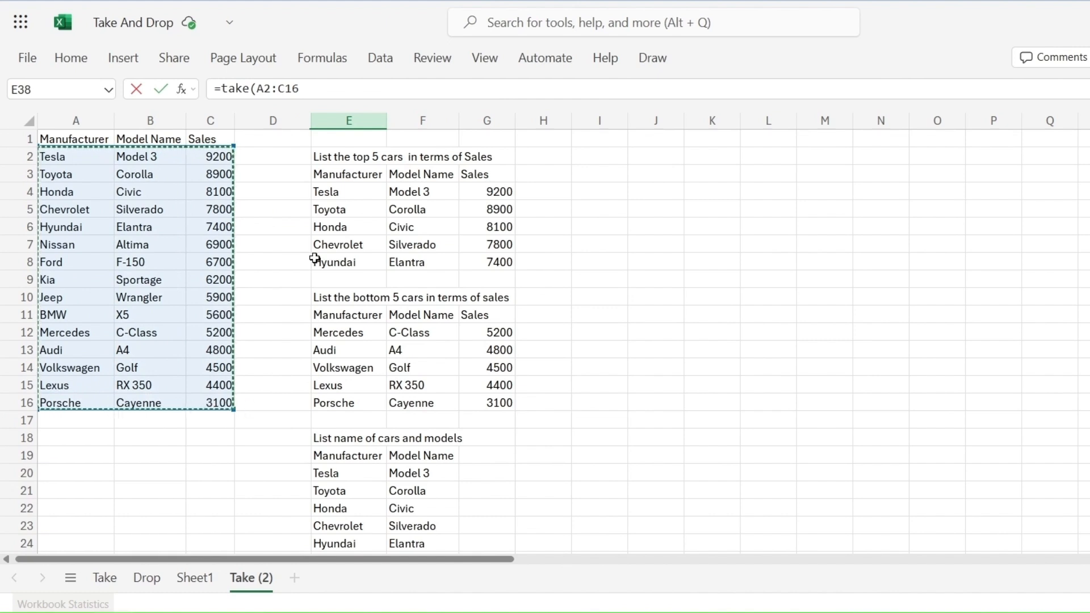
{"action": "left_click", "coordinate": [356, 91]}
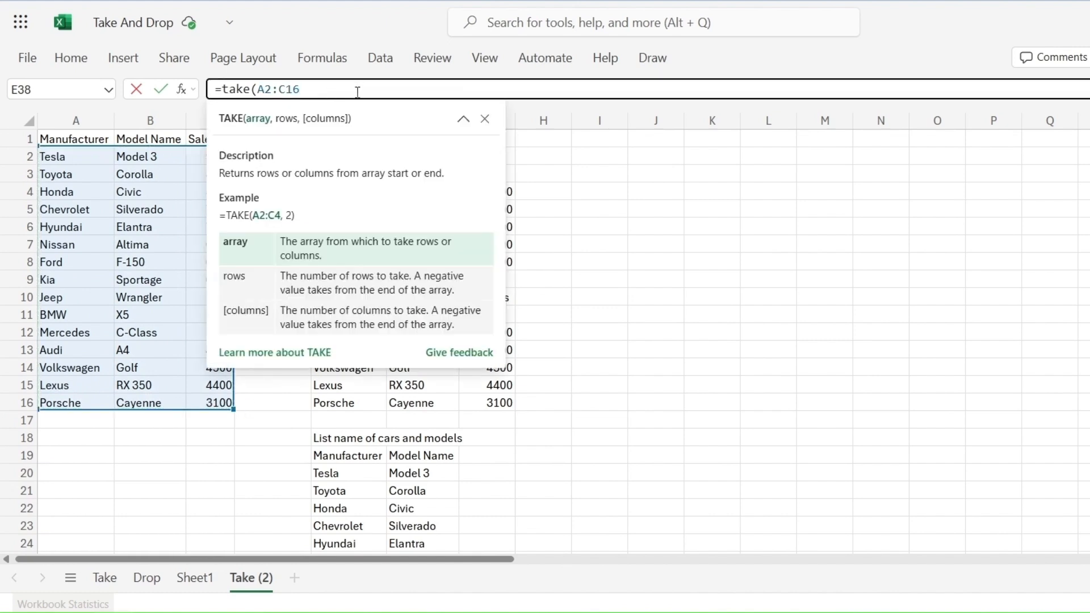
{"action": "type", "text": ",,"}
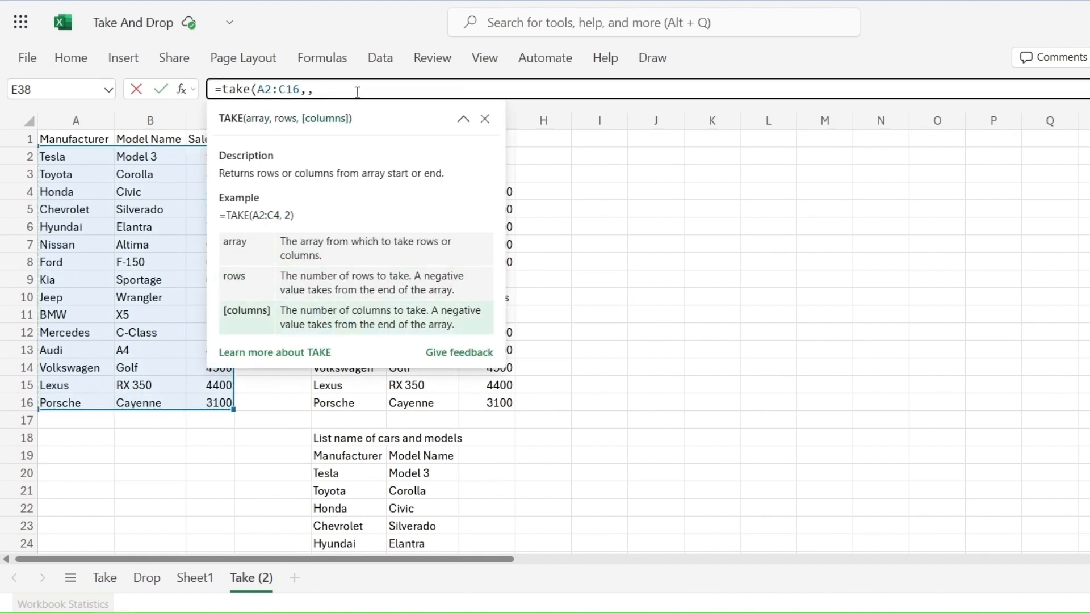
{"action": "type", "text": "-2)"}
{"action": "key", "text": "Return"}
{"action": "scroll", "coordinate": [238, 311], "scroll_direction": "down", "scroll_amount": 4}
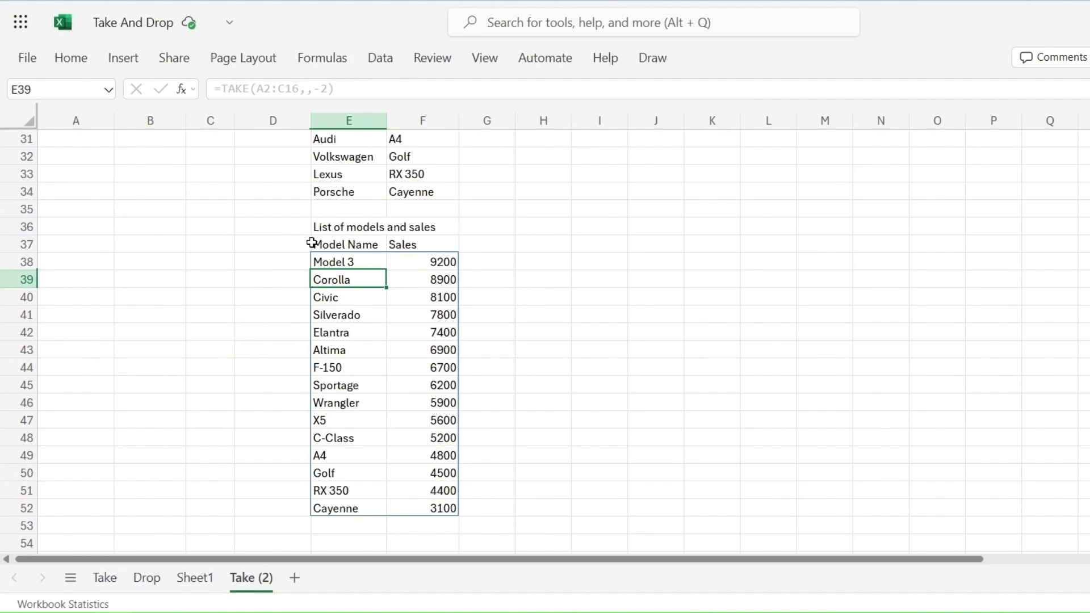
{"action": "scroll", "coordinate": [290, 270], "scroll_direction": "down", "scroll_amount": 3}
{"action": "scroll", "coordinate": [284, 280], "scroll_direction": "up", "scroll_amount": 5}
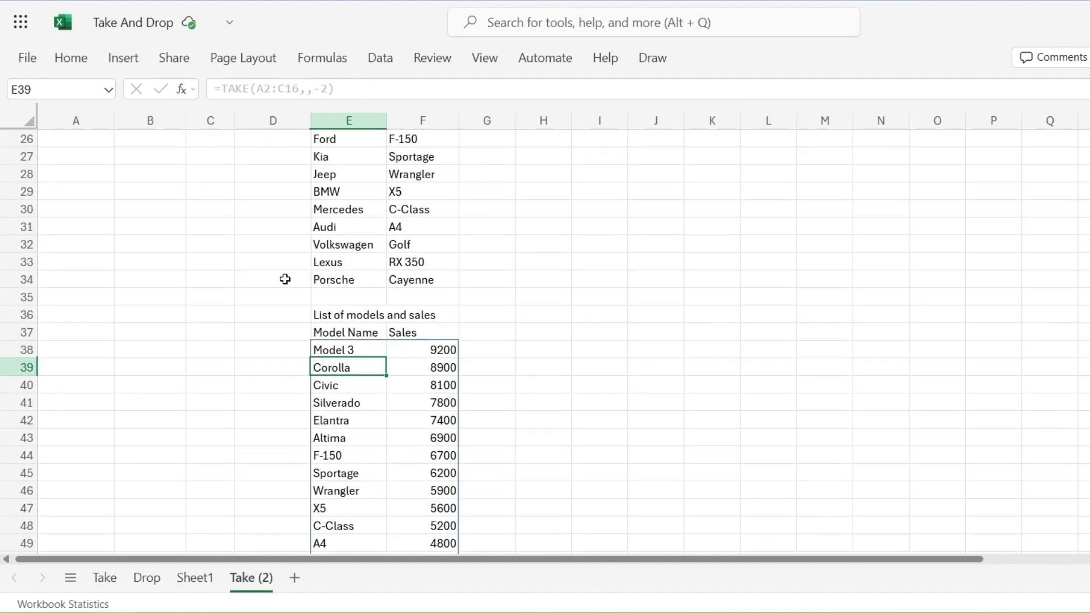
{"action": "scroll", "coordinate": [285, 279], "scroll_direction": "down", "scroll_amount": 3}
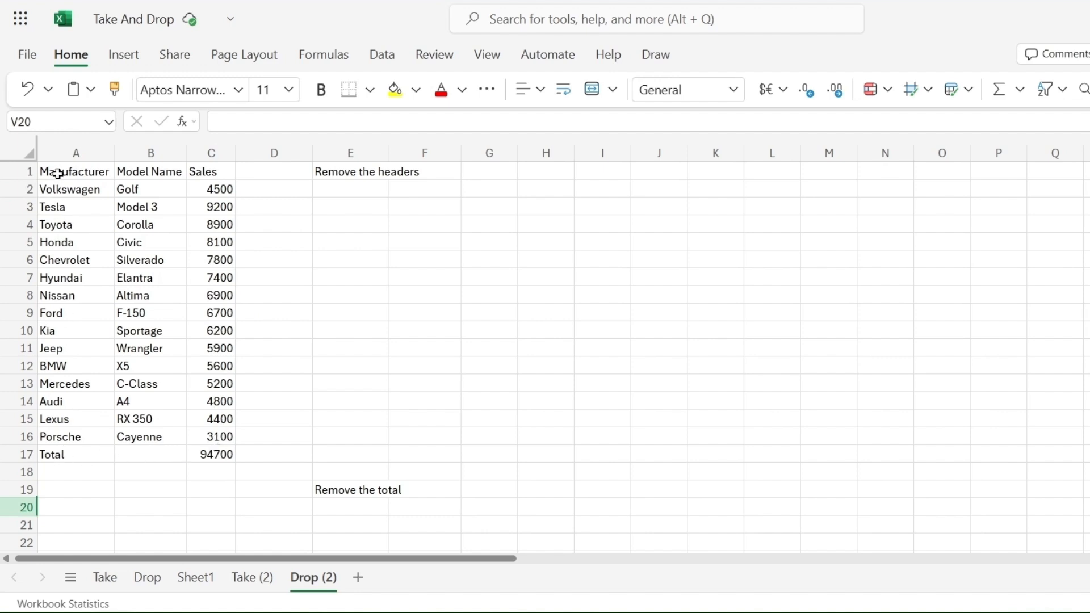
Step: Read the task labels in column E of the Drop (2) sheet
{"action": "left_click", "coordinate": [346, 173]}
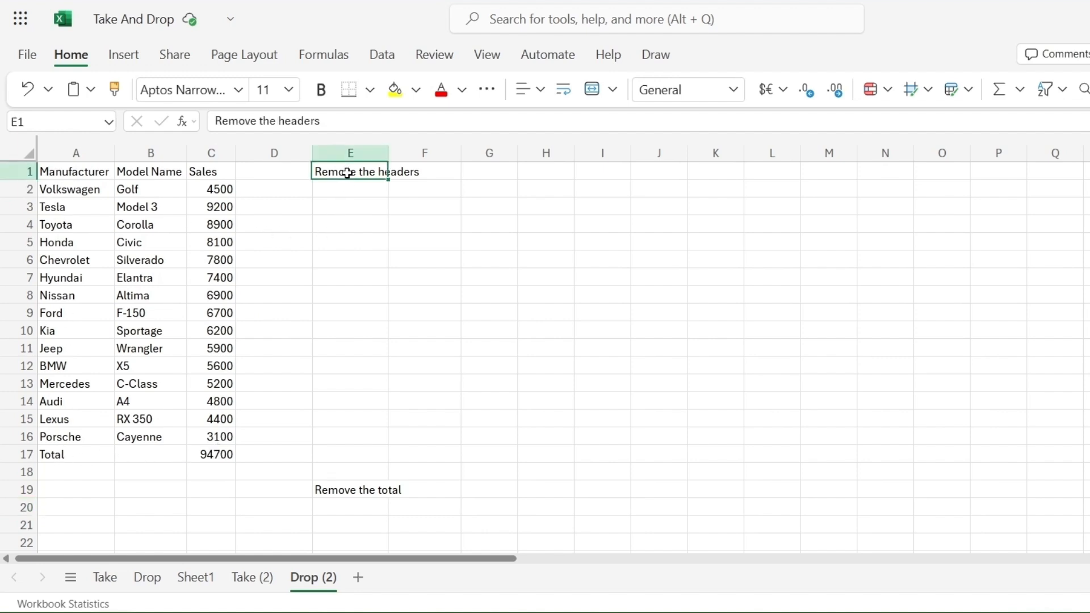
{"action": "scroll", "coordinate": [425, 236], "scroll_direction": "down", "scroll_amount": 3}
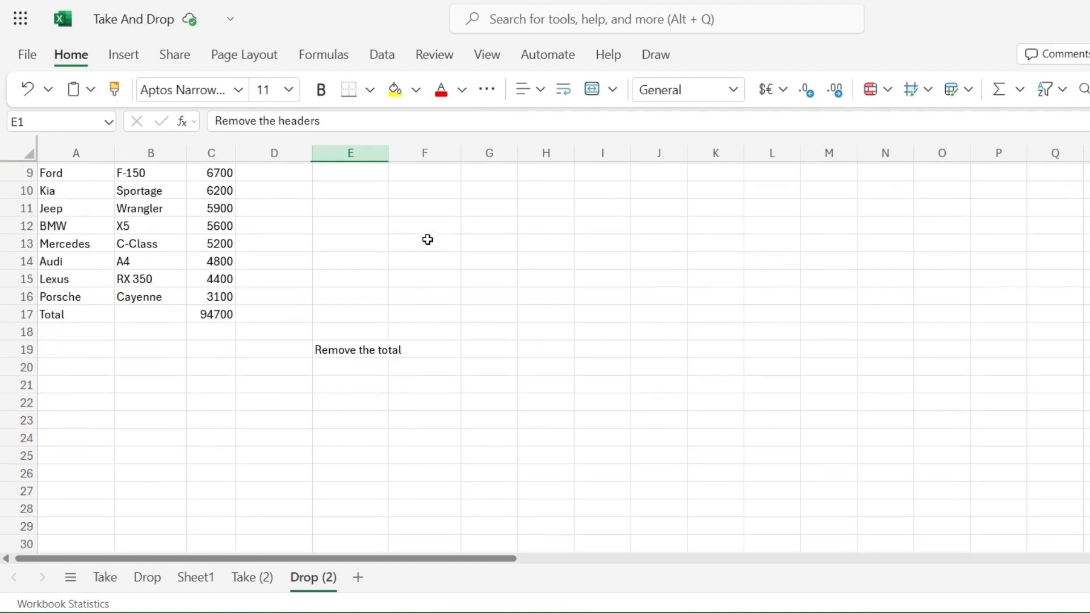
{"action": "left_click", "coordinate": [348, 314]}
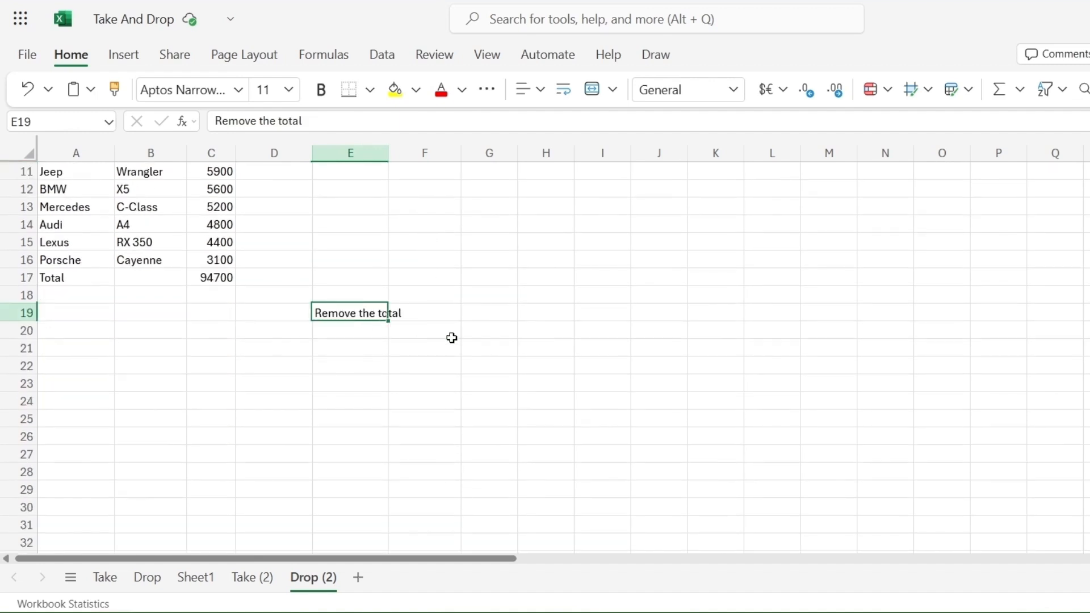
{"action": "scroll", "coordinate": [452, 338], "scroll_direction": "down", "scroll_amount": 1}
{"action": "scroll", "coordinate": [452, 338], "scroll_direction": "down", "scroll_amount": 3}
{"action": "left_click", "coordinate": [372, 452]}
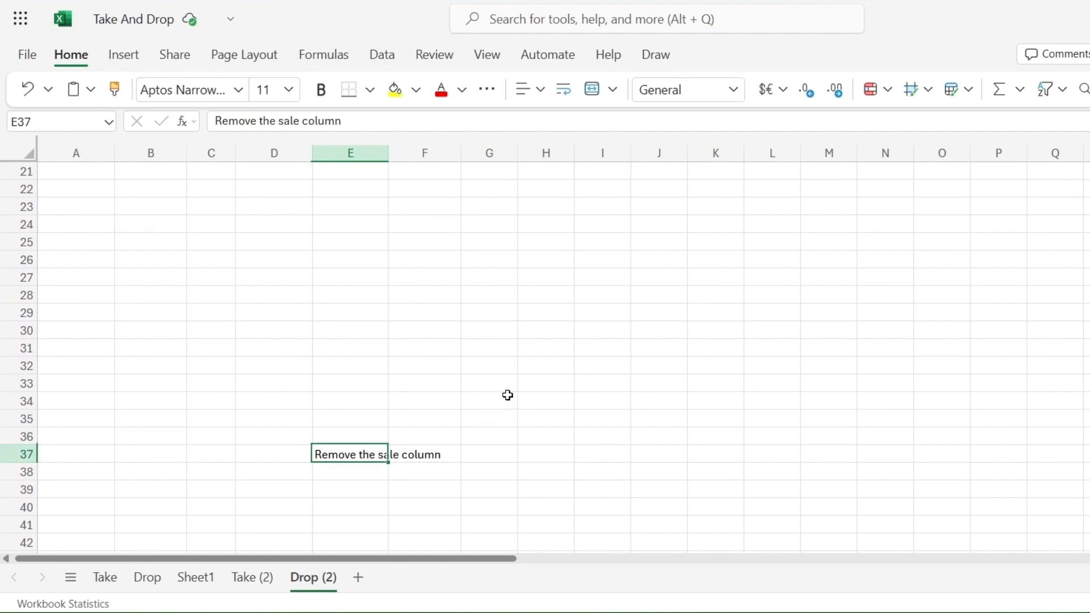
{"action": "scroll", "coordinate": [507, 395], "scroll_direction": "down", "scroll_amount": 7}
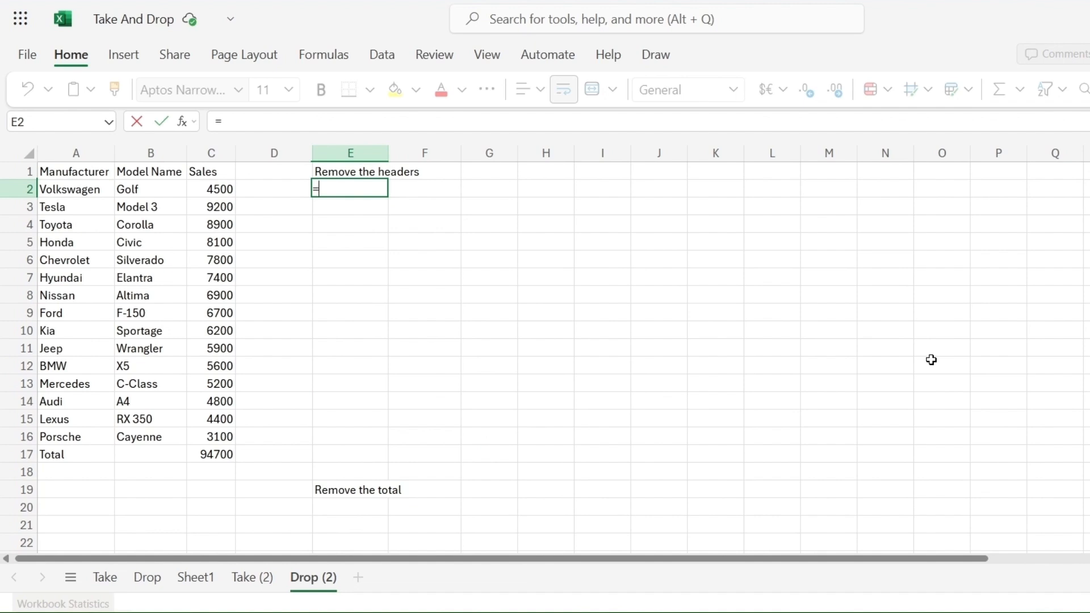
Step: Enter =DROP(A1:C17,1) in E2 to list the car table without its header row
{"action": "type", "text": "dro"}
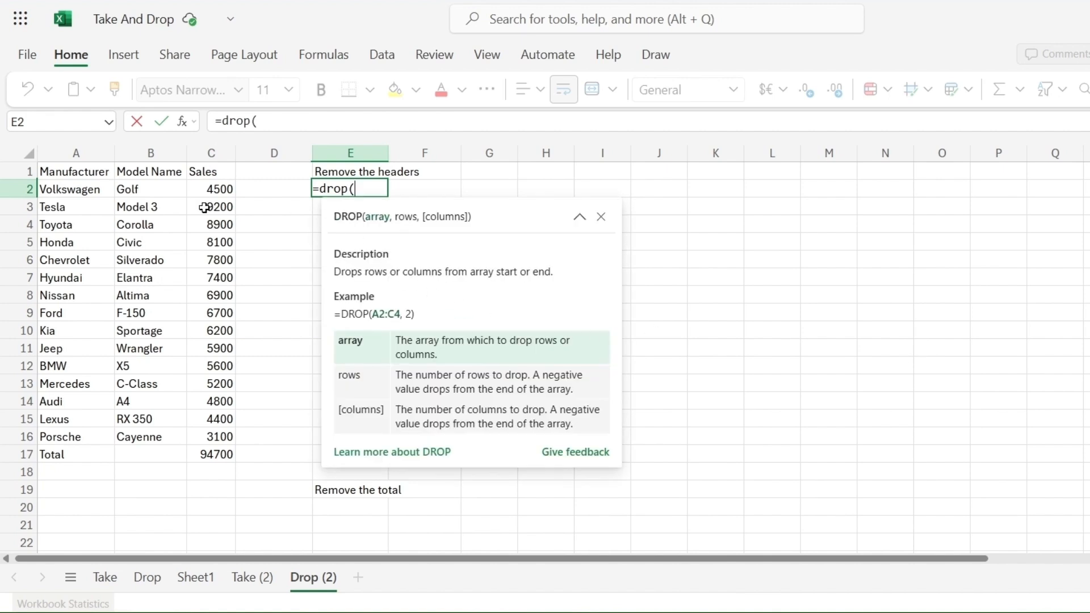
{"action": "type", "text": "p("}
{"action": "left_click_drag", "start_coordinate": [77, 170], "coordinate": [214, 452]}
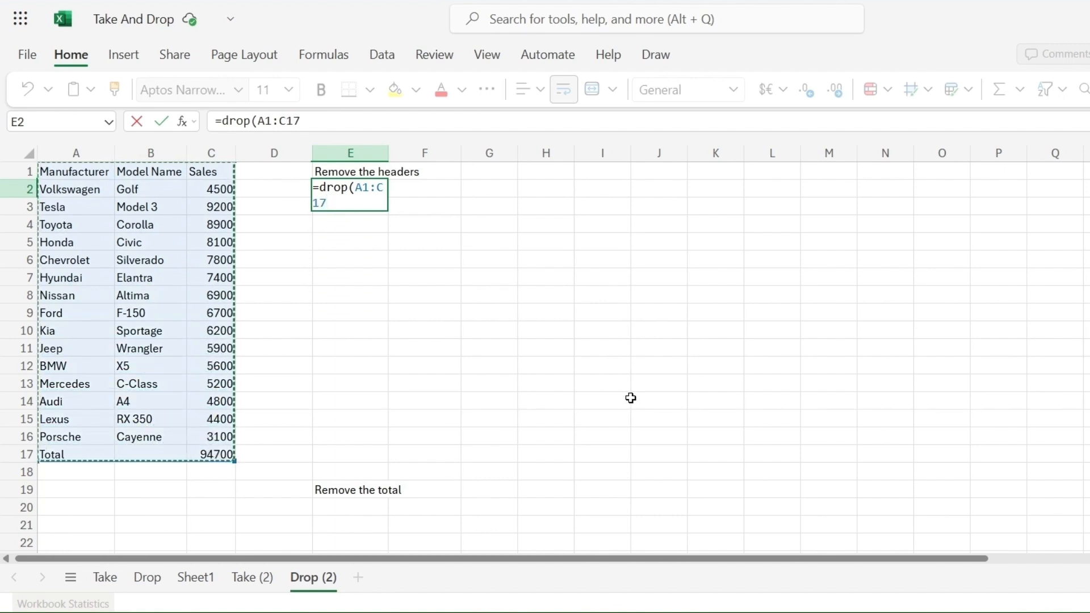
{"action": "type", "text": ","}
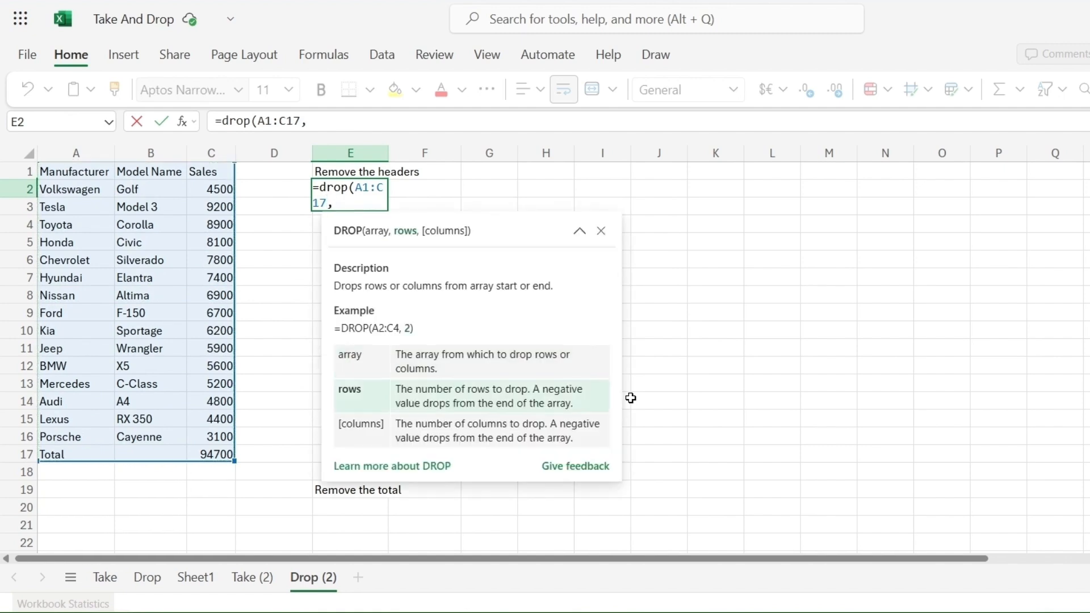
{"action": "type", "text": "1)"}
{"action": "key", "text": "Return"}
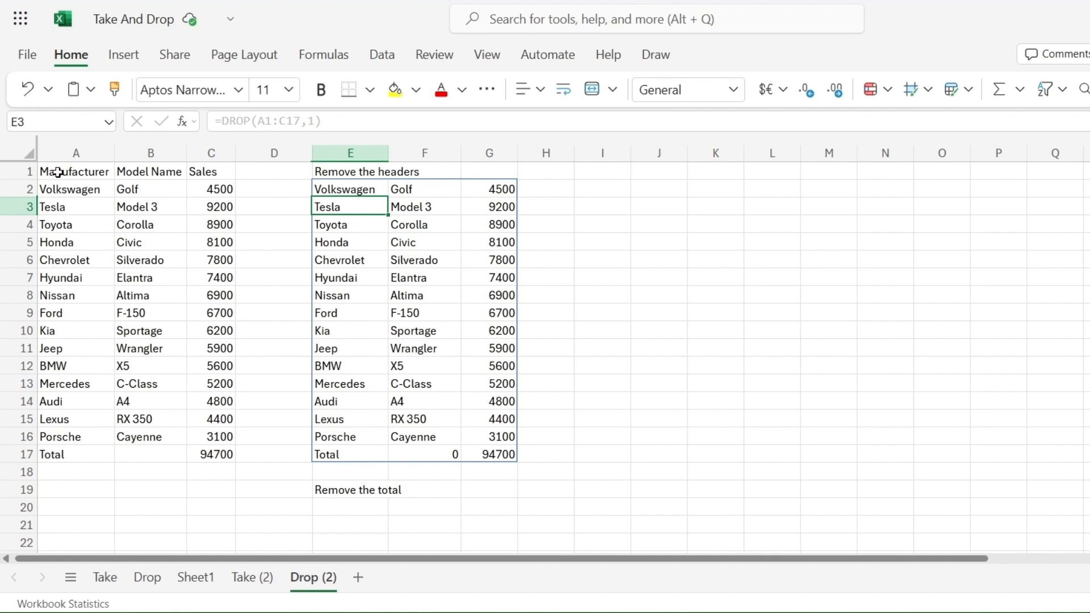
Step: Enter =DROP(A1:C17,-1) in E20 to list the car table without the Total row
{"action": "left_click", "coordinate": [364, 507]}
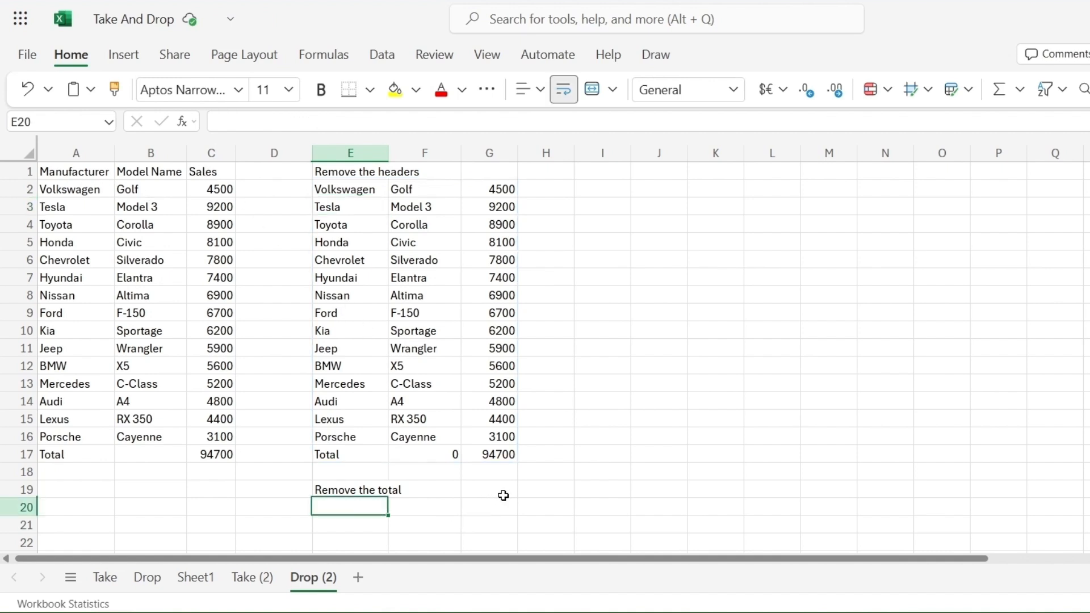
{"action": "type", "text": "="}
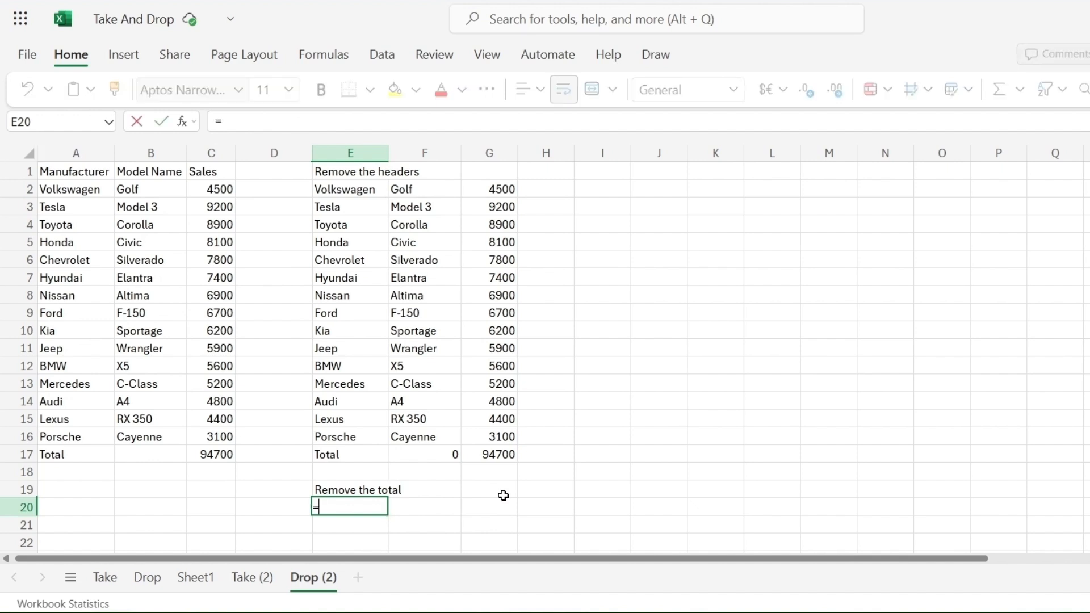
{"action": "type", "text": "d"}
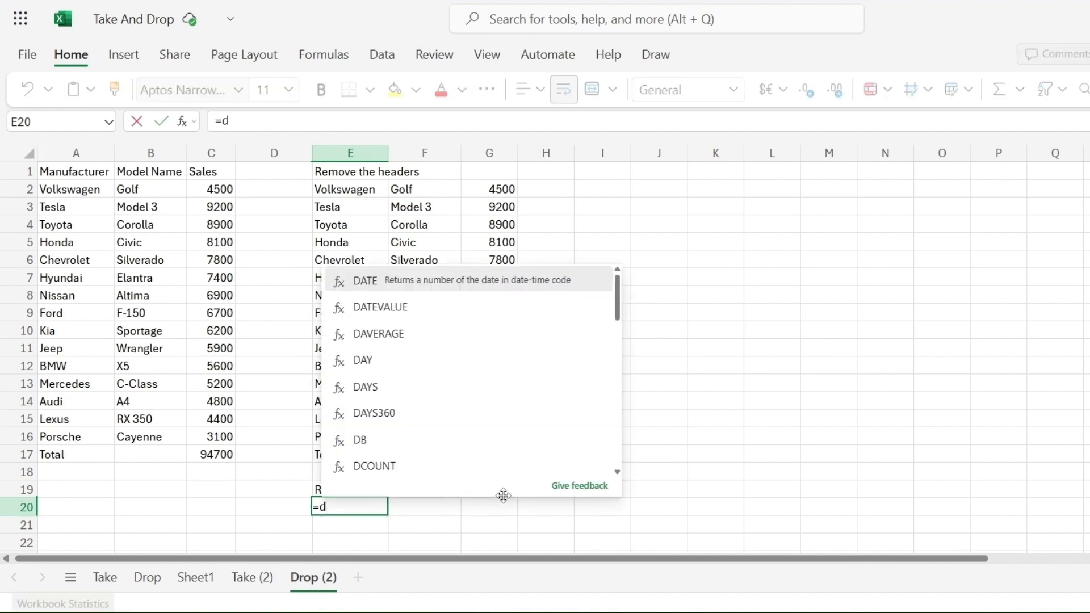
{"action": "type", "text": "rop("}
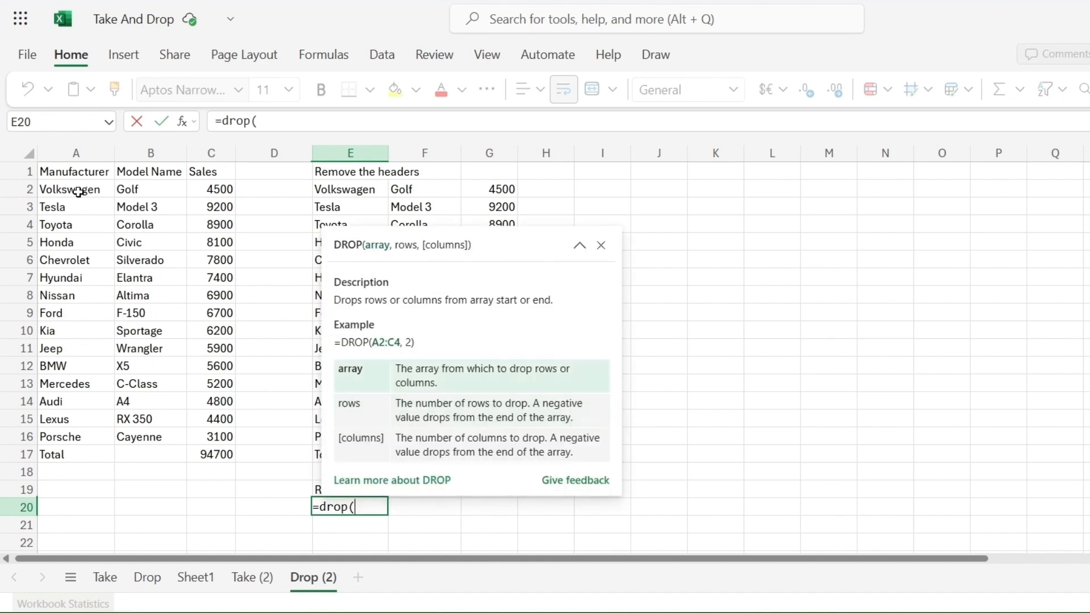
{"action": "mouse_move", "coordinate": [70, 172]}
{"action": "left_mouse_down"}
{"action": "mouse_move", "coordinate": [196, 186]}
{"action": "mouse_move", "coordinate": [221, 348]}
{"action": "mouse_move", "coordinate": [222, 454]}
{"action": "left_mouse_up"}
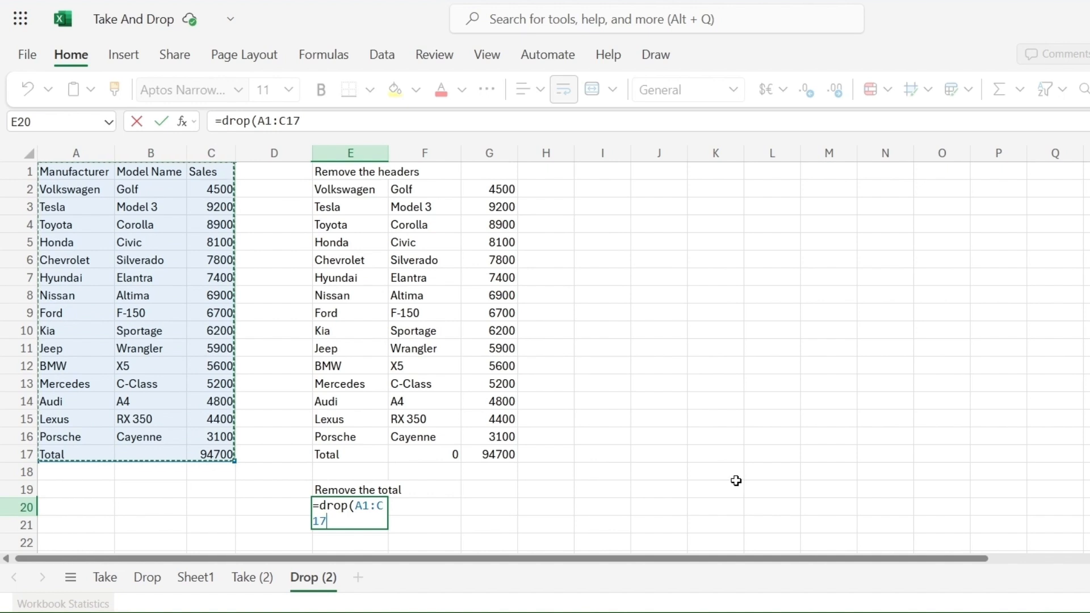
{"action": "type", "text": ","}
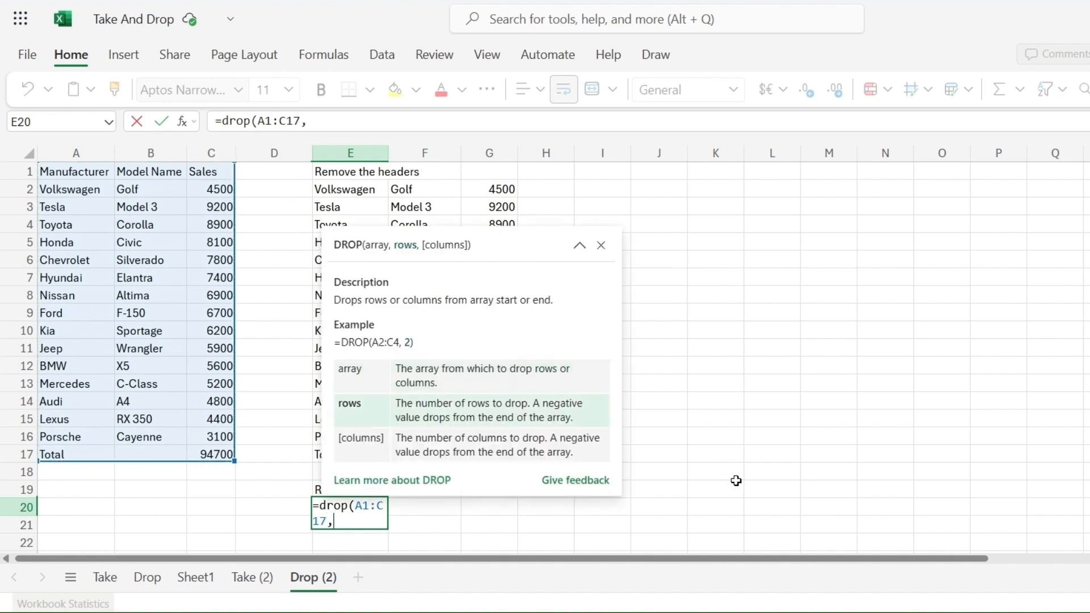
{"action": "type", "text": "-1)"}
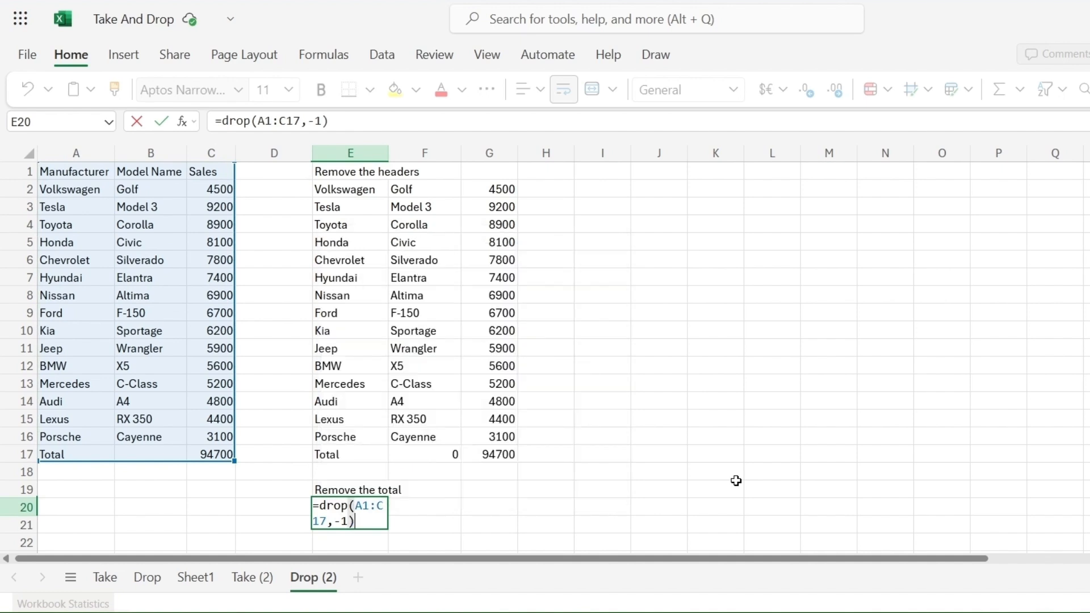
{"action": "key", "text": "Return"}
Step: Enter =DROP(A1:C17,,-1) in E38 to list the car table without its Sales column
{"action": "scroll", "coordinate": [735, 481], "scroll_direction": "down", "scroll_amount": 5}
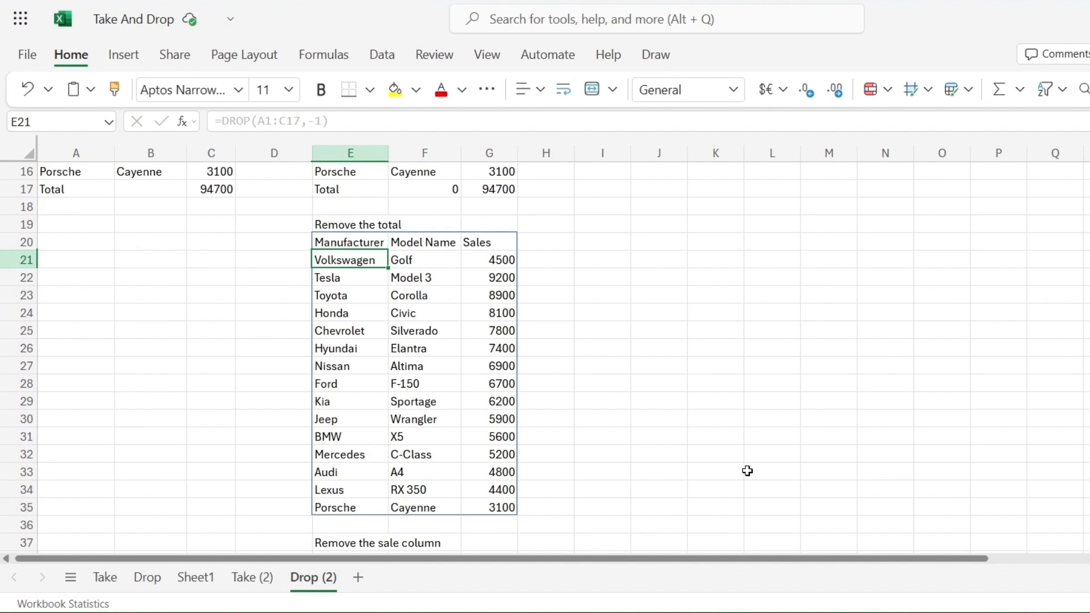
{"action": "scroll", "coordinate": [747, 471], "scroll_direction": "down", "scroll_amount": 2}
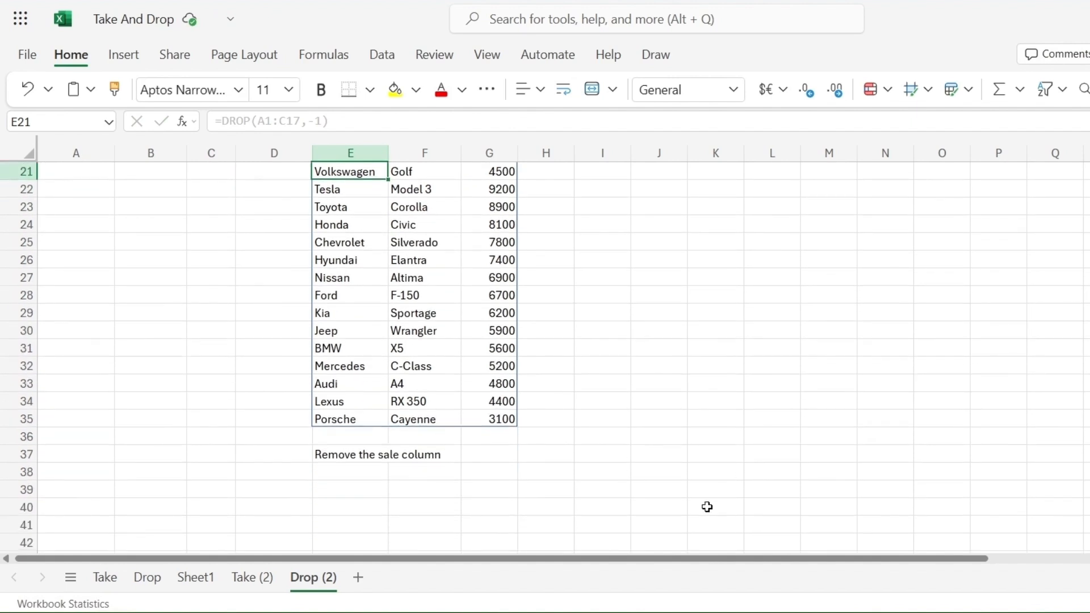
{"action": "left_click", "coordinate": [346, 471]}
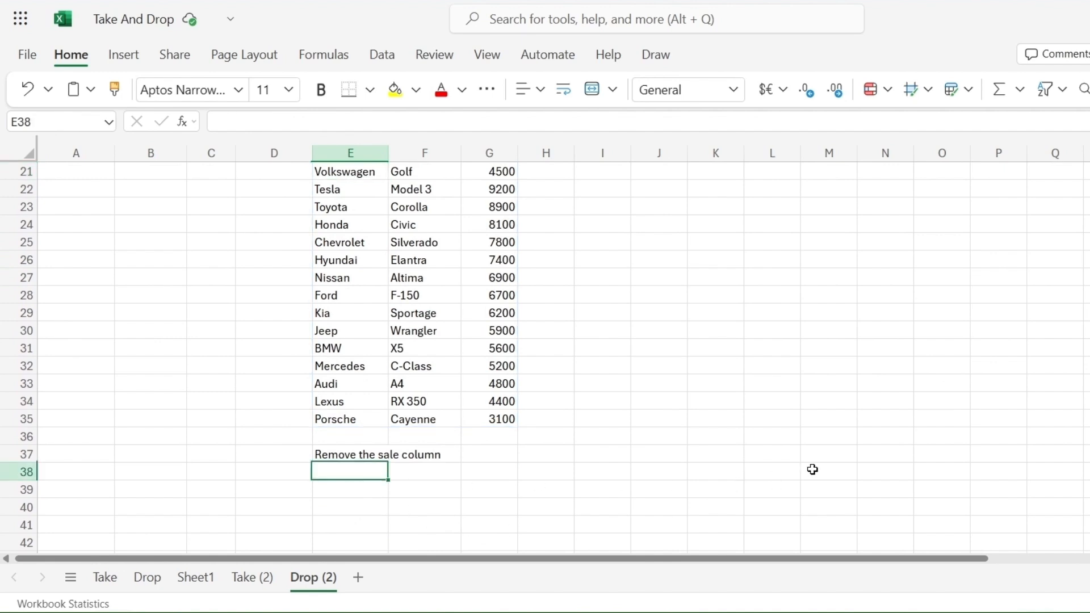
{"action": "type", "text": "="}
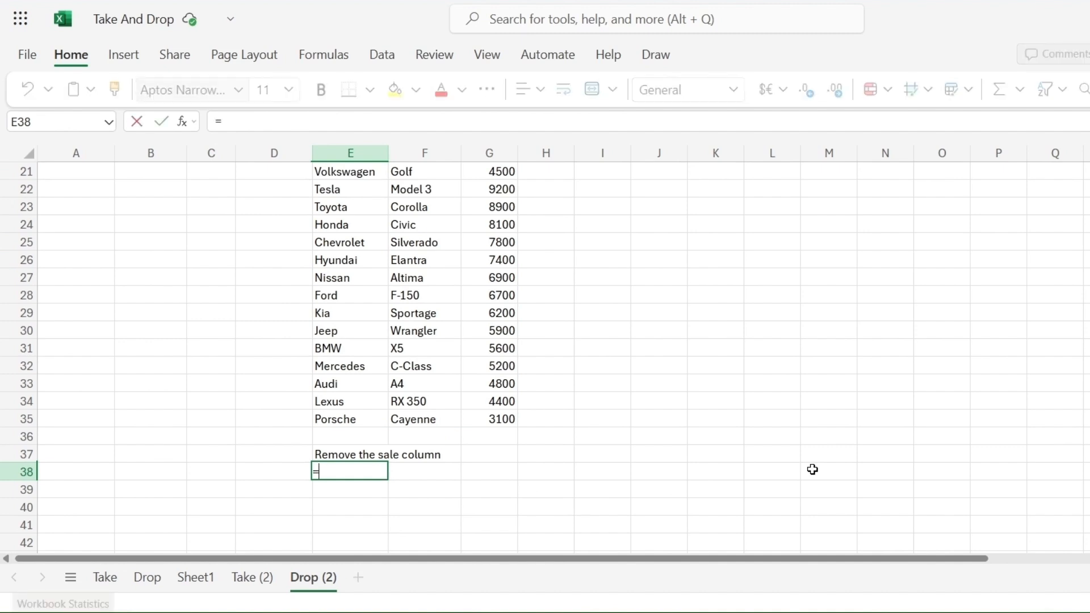
{"action": "type", "text": "dro"}
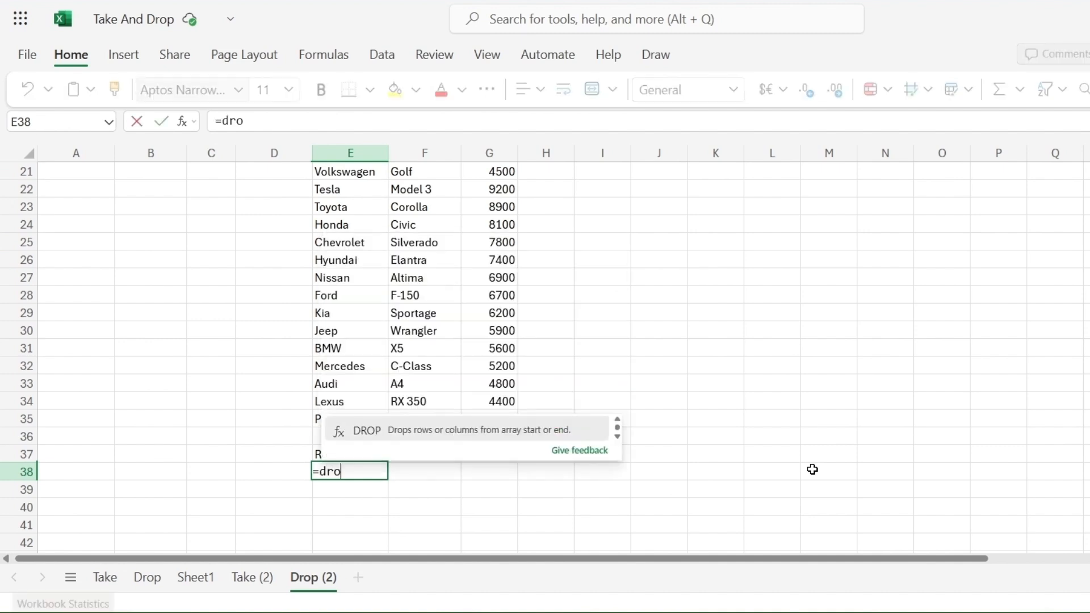
{"action": "type", "text": "p("}
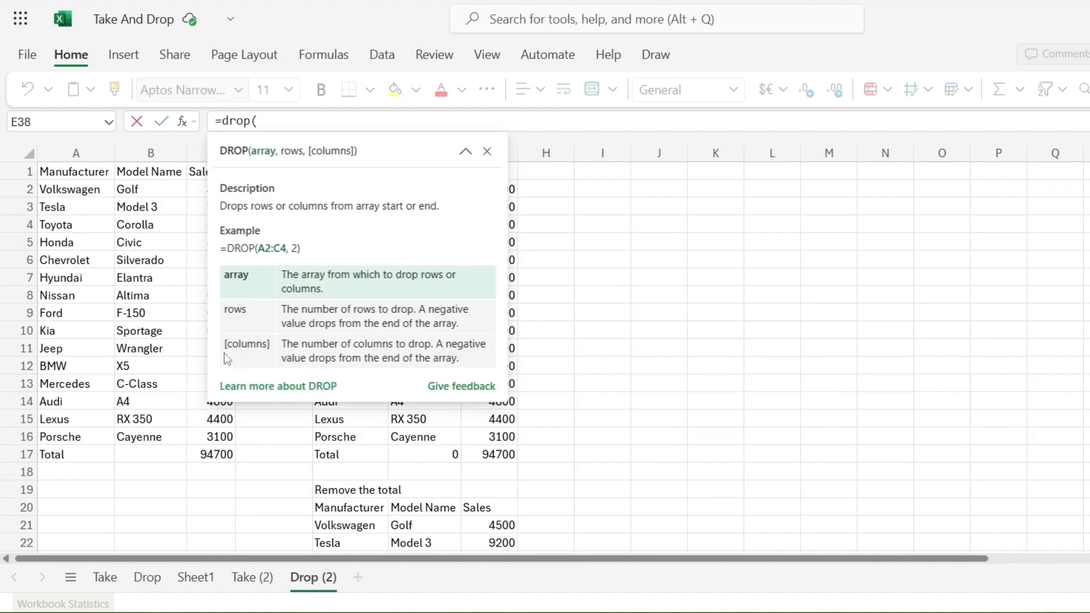
{"action": "scroll", "coordinate": [223, 353], "scroll_direction": "up", "scroll_amount": 7}
{"action": "left_click_drag", "start_coordinate": [55, 172], "coordinate": [219, 453]}
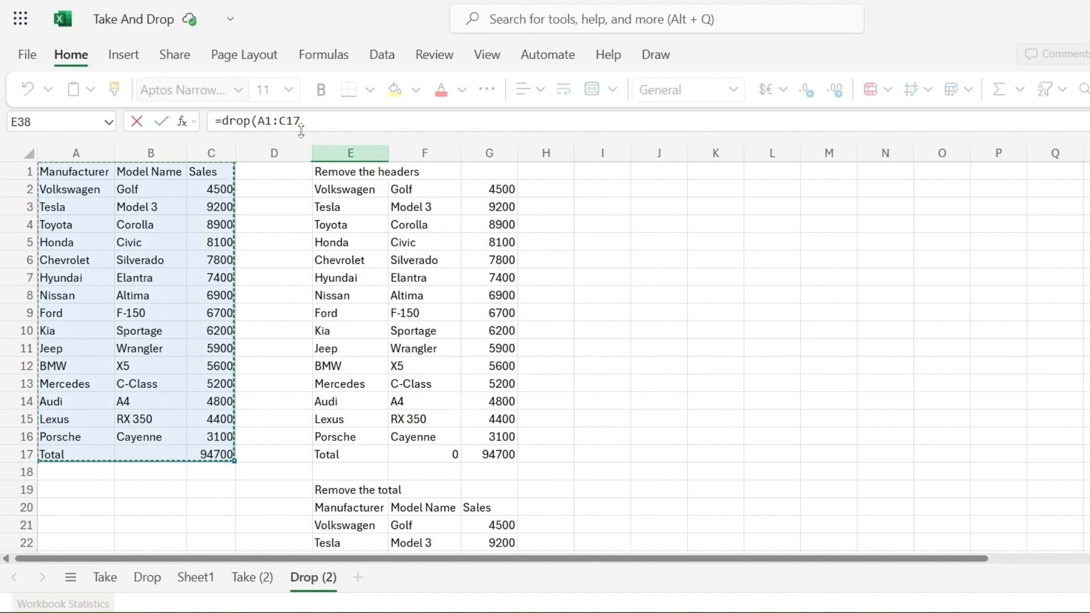
{"action": "left_click", "coordinate": [322, 125]}
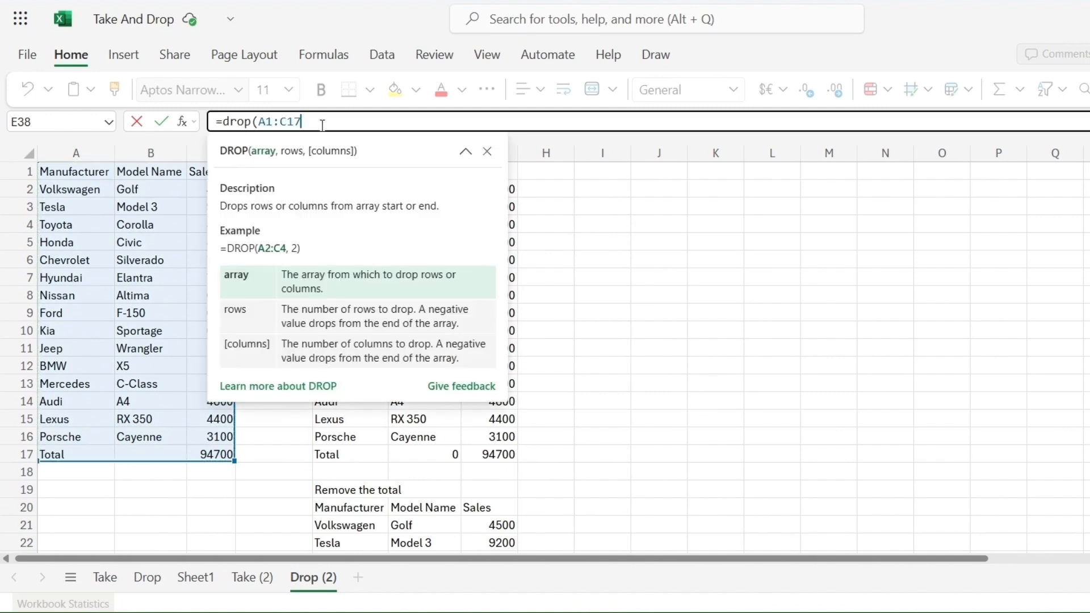
{"action": "type", "text": ","}
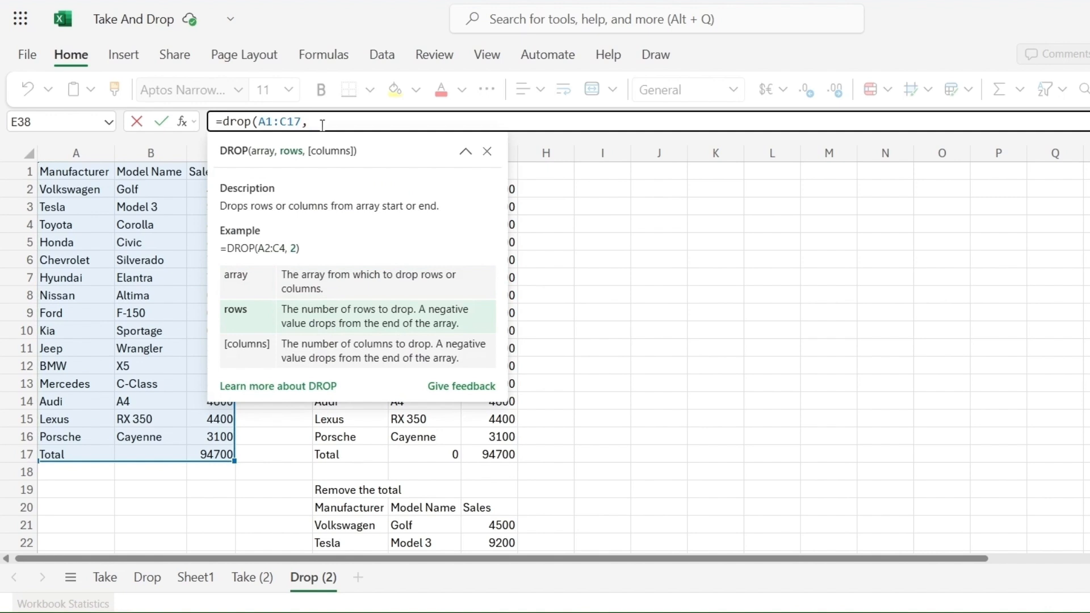
{"action": "type", "text": ","}
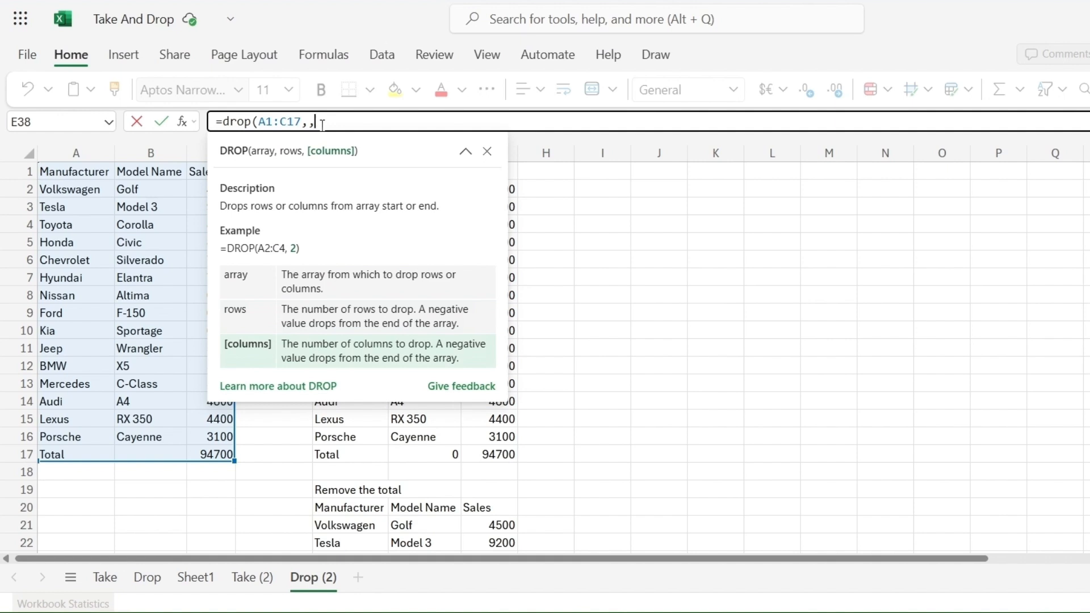
{"action": "type", "text": "-1)"}
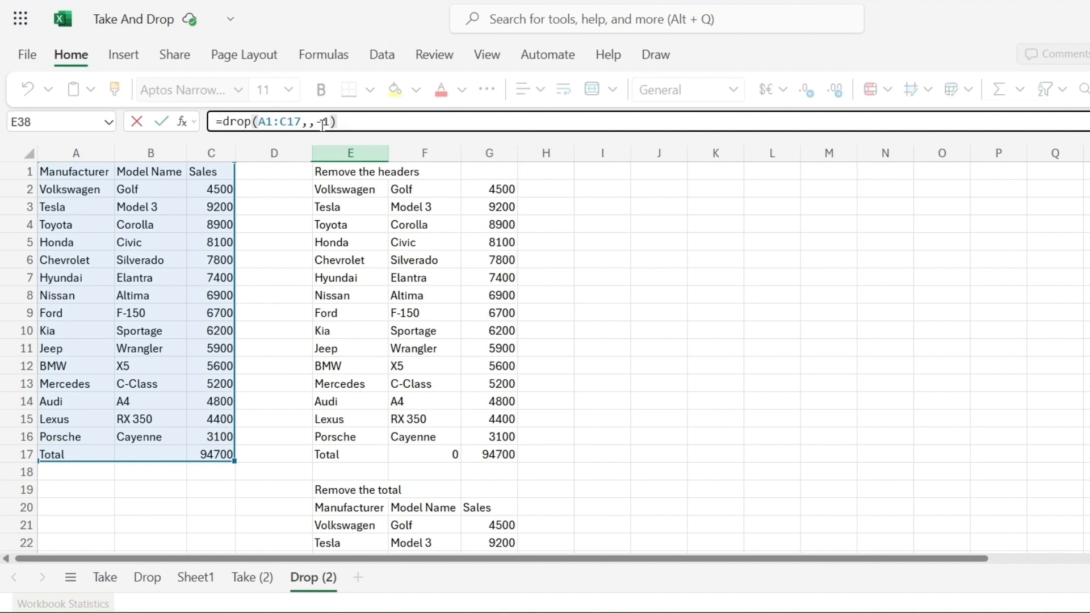
{"action": "key", "text": "Return"}
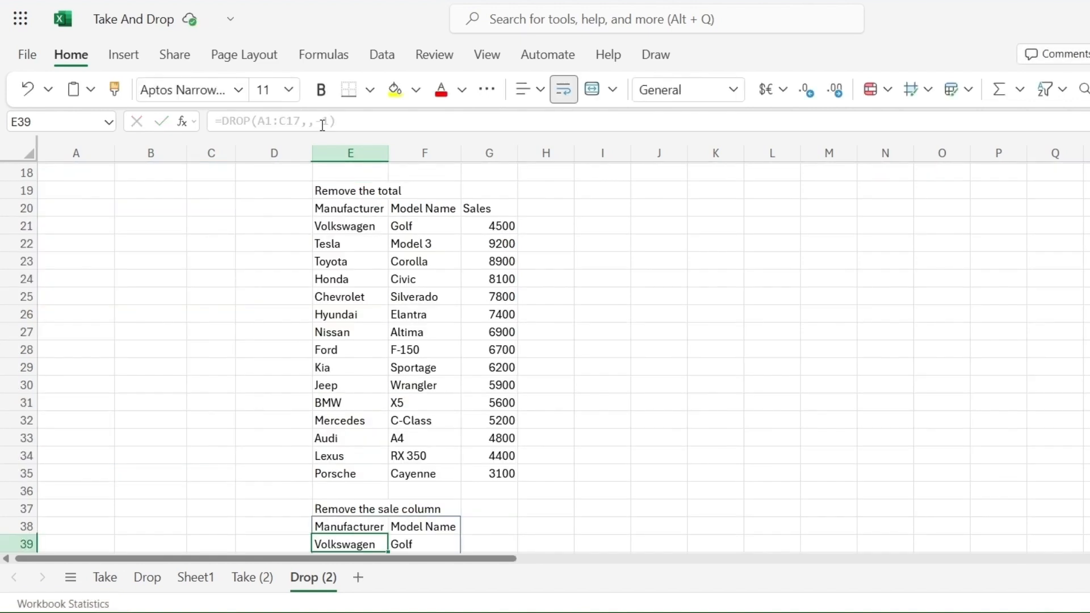
Step: Enter =DROP(A1:C17,,1) in E57 to list the car table without its Manufacturer column
{"action": "key", "text": "Down"}
{"action": "key", "text": "Down"}
{"action": "key", "text": "Down"}
{"action": "key", "text": "Down"}
{"action": "key", "text": "Down"}
{"action": "key", "text": "Down"}
{"action": "key", "text": "Down"}
{"action": "key", "text": "Down"}
{"action": "key", "text": "Down"}
{"action": "key", "text": "Down"}
{"action": "key", "text": "Down"}
{"action": "key", "text": "Down"}
{"action": "key", "text": "Down"}
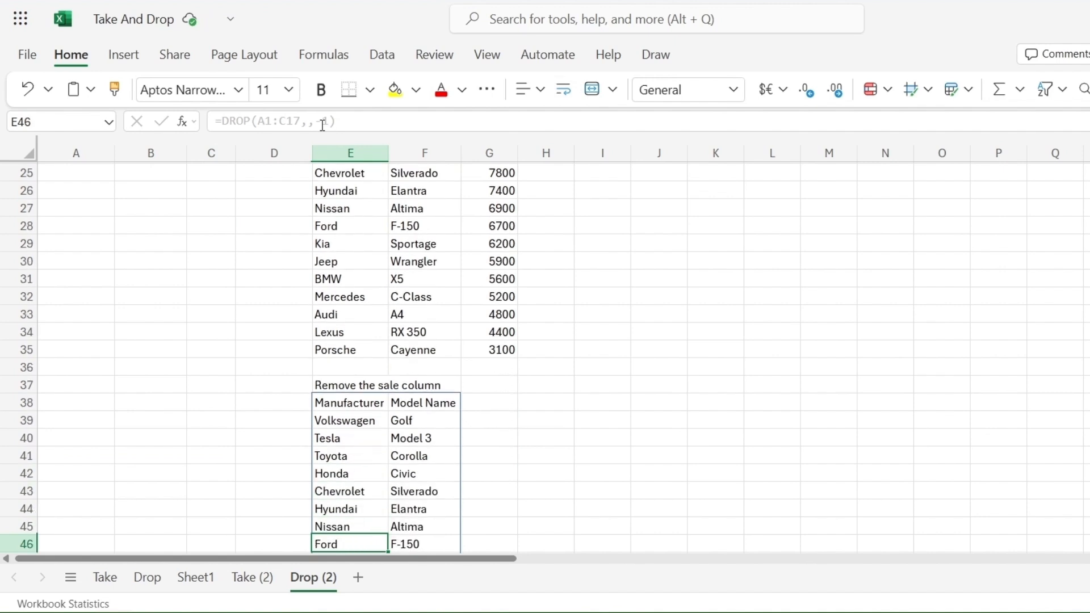
{"action": "key", "text": "Down"}
{"action": "key", "text": "Down"}
{"action": "key", "text": "Down"}
{"action": "key", "text": "Down"}
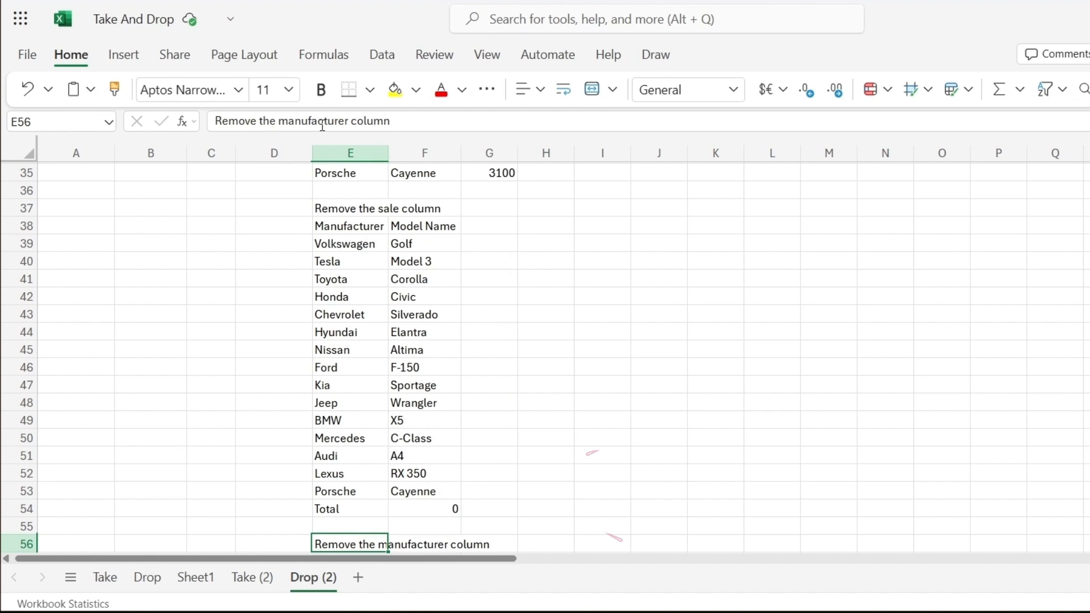
{"action": "key", "text": "Down"}
{"action": "type", "text": "=drop"}
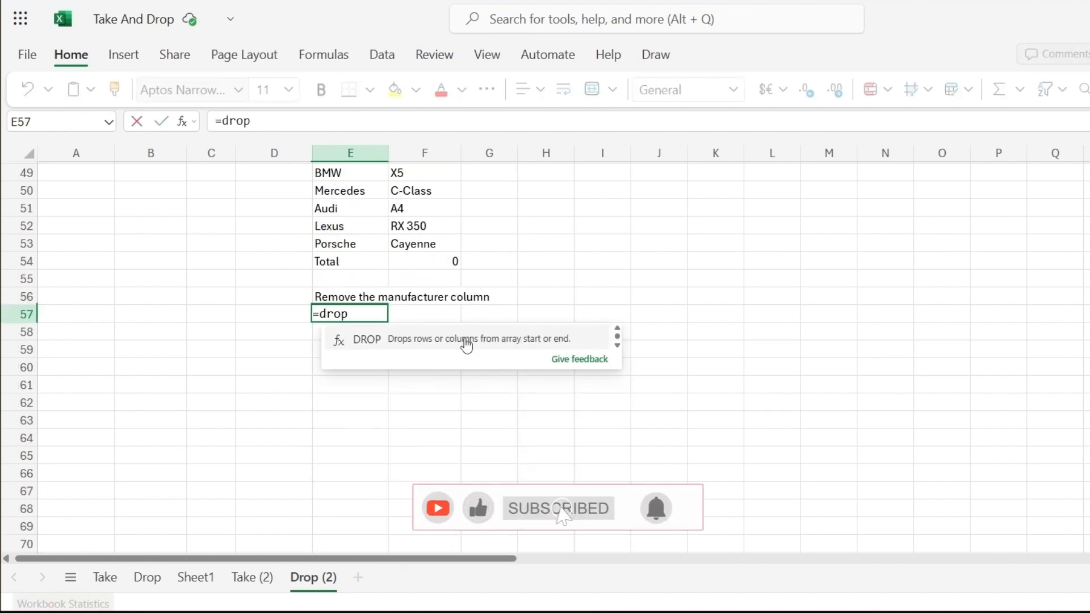
{"action": "type", "text": "("}
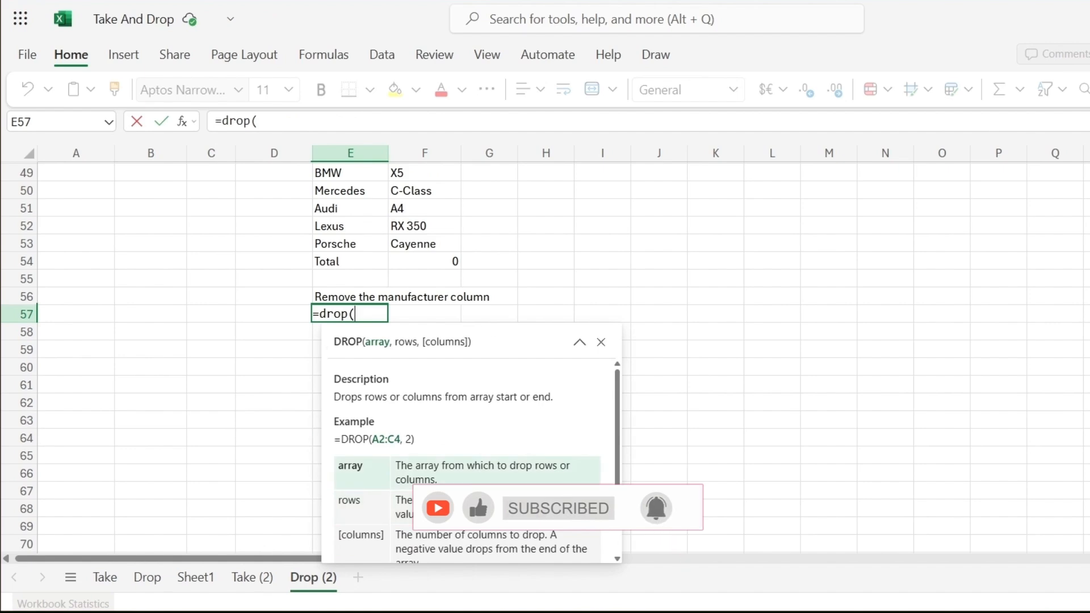
{"action": "scroll", "coordinate": [118, 190], "scroll_direction": "up", "scroll_amount": 16}
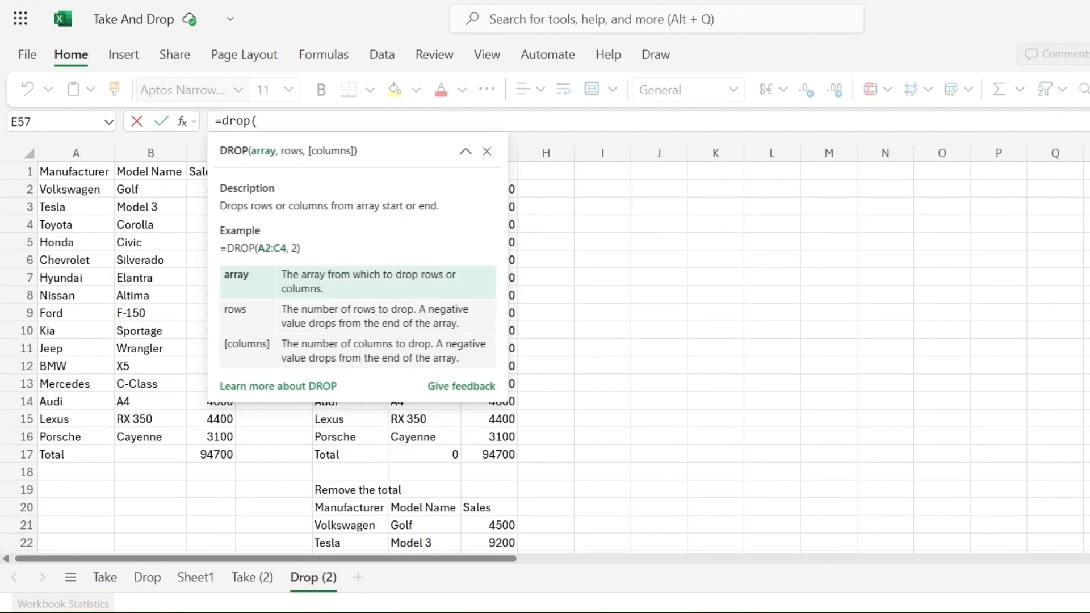
{"action": "left_click_drag", "start_coordinate": [68, 174], "coordinate": [204, 456]}
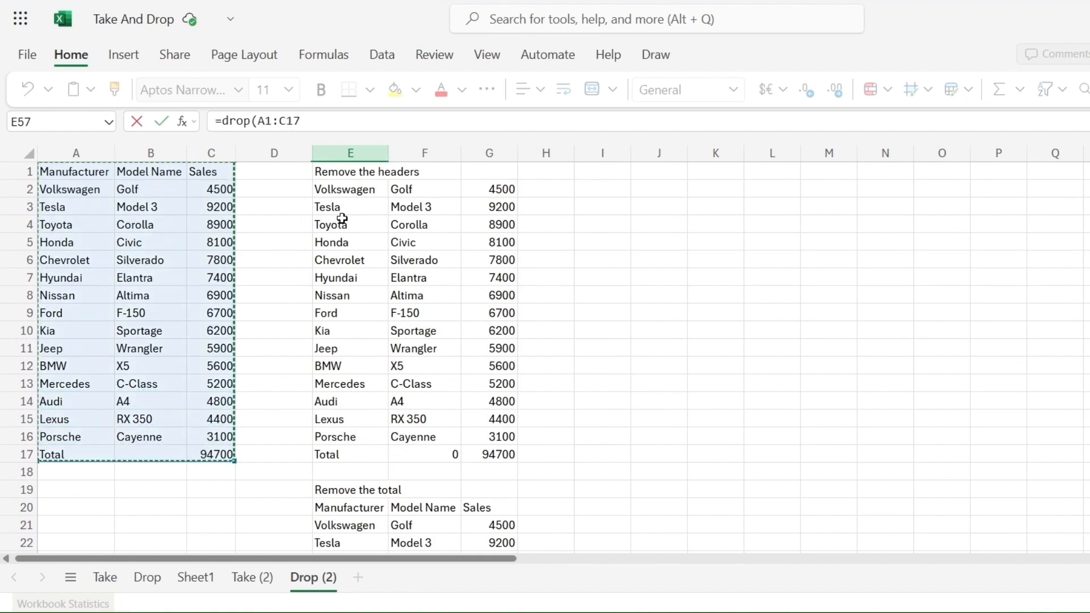
{"action": "left_click", "coordinate": [329, 114]}
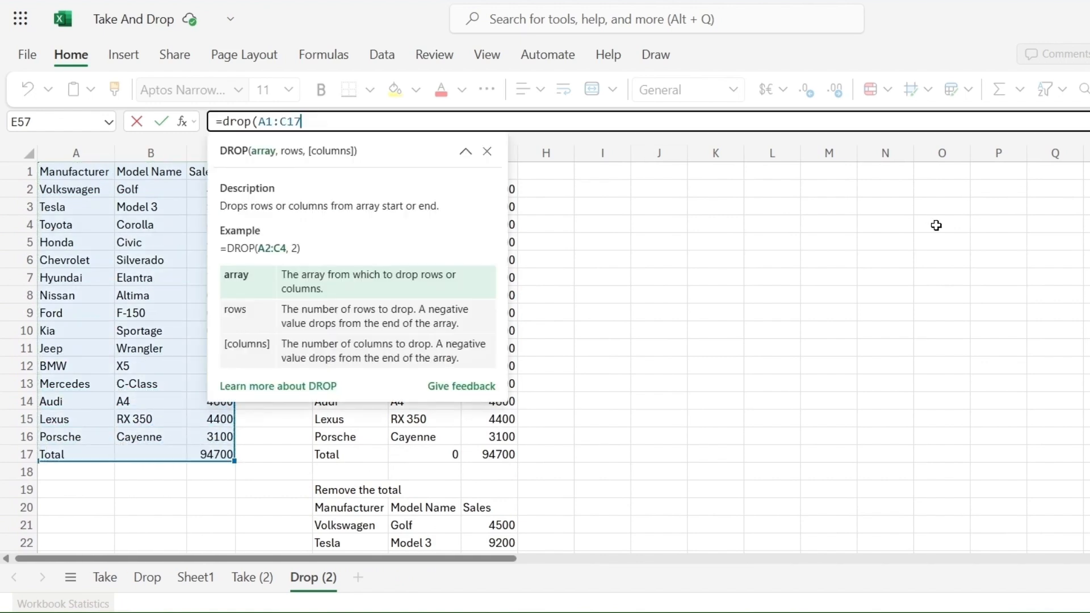
{"action": "type", "text": ",,"}
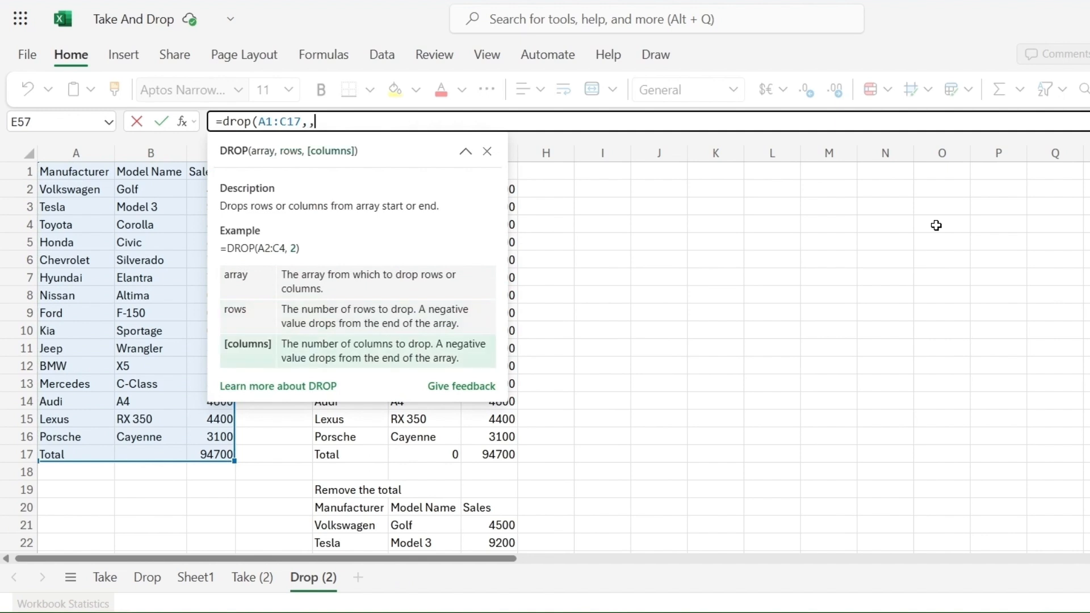
{"action": "type", "text": "1)"}
{"action": "key", "text": "Return"}
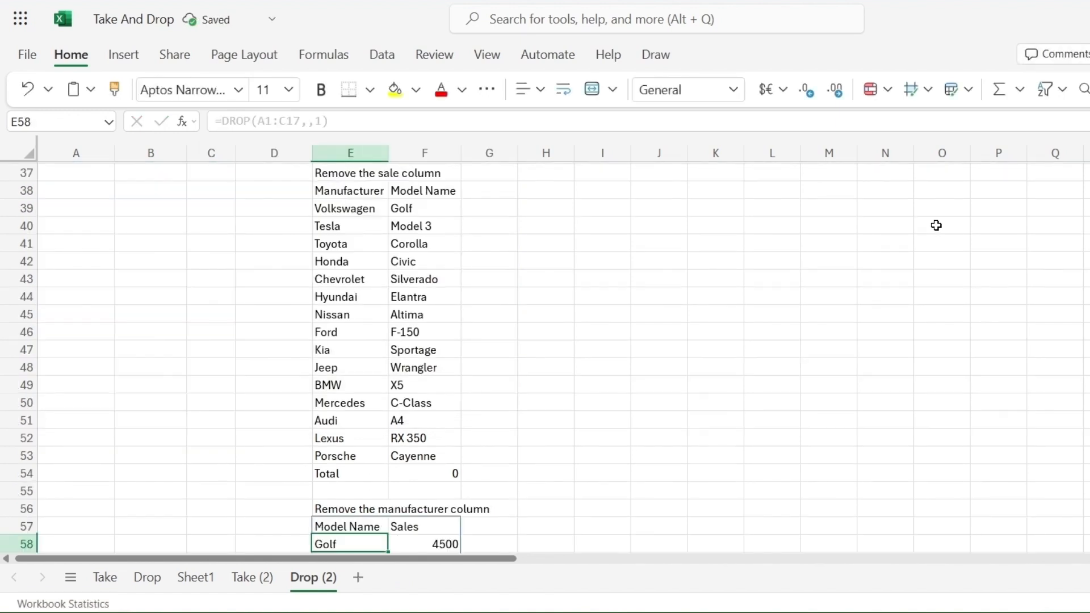
{"action": "scroll", "coordinate": [936, 225], "scroll_direction": "down", "scroll_amount": 5}
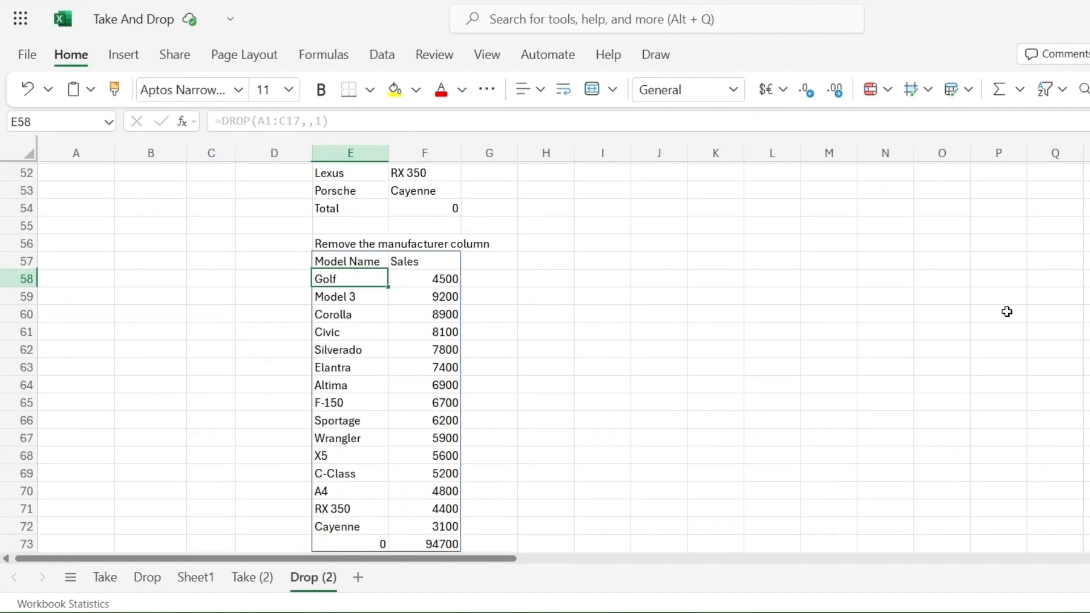
{"action": "scroll", "coordinate": [497, 260], "scroll_direction": "down", "scroll_amount": 3}
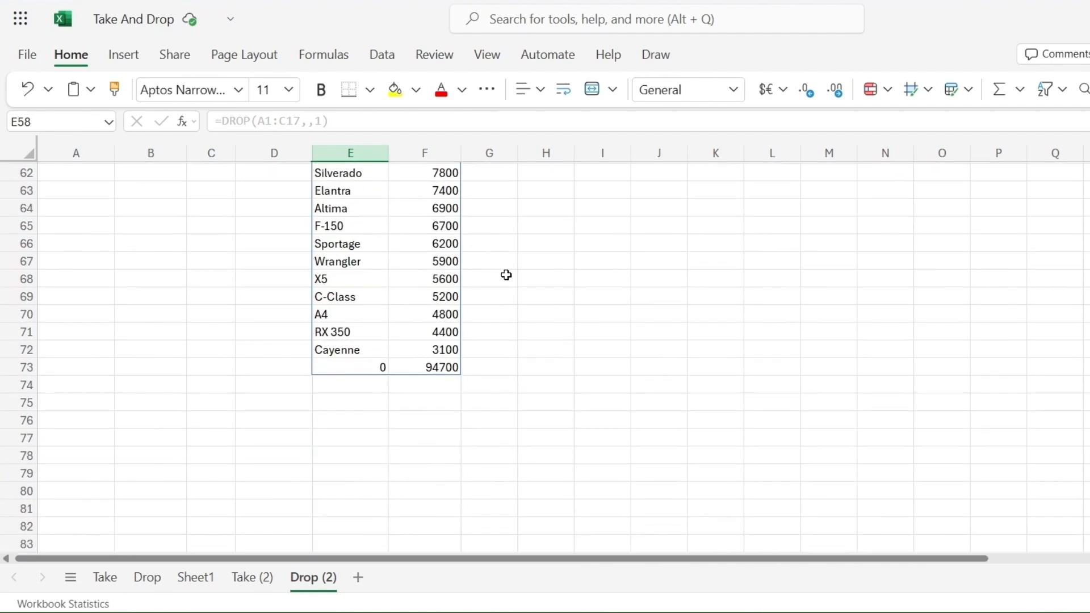
{"action": "scroll", "coordinate": [505, 271], "scroll_direction": "up", "scroll_amount": 3}
{"action": "scroll", "coordinate": [505, 275], "scroll_direction": "down", "scroll_amount": 2}
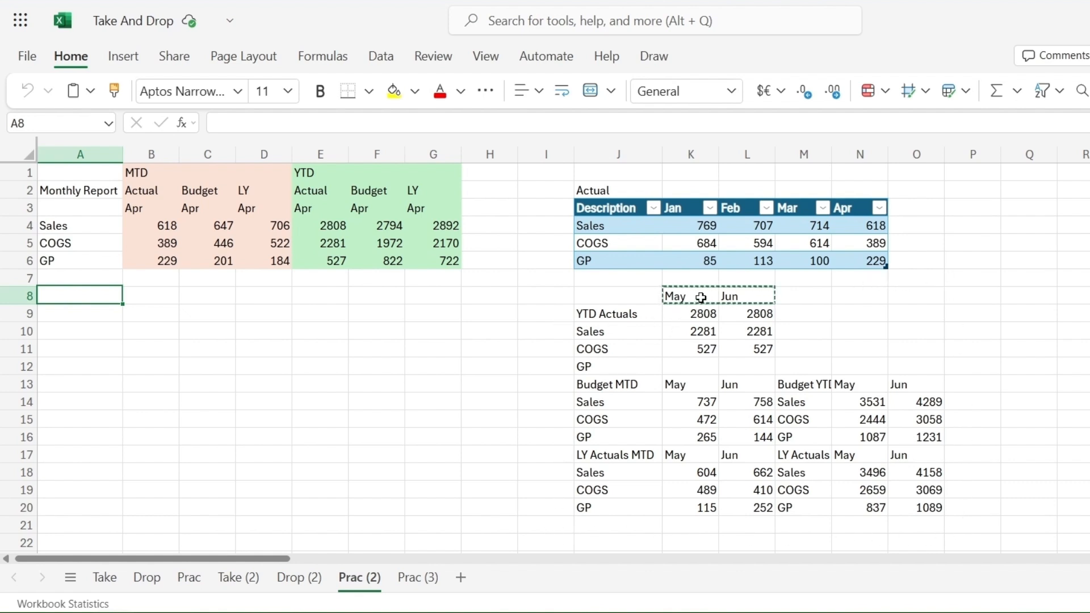
Step: Add a May column to the Actual table by entering May as the header in O3
{"action": "left_click", "coordinate": [701, 314]}
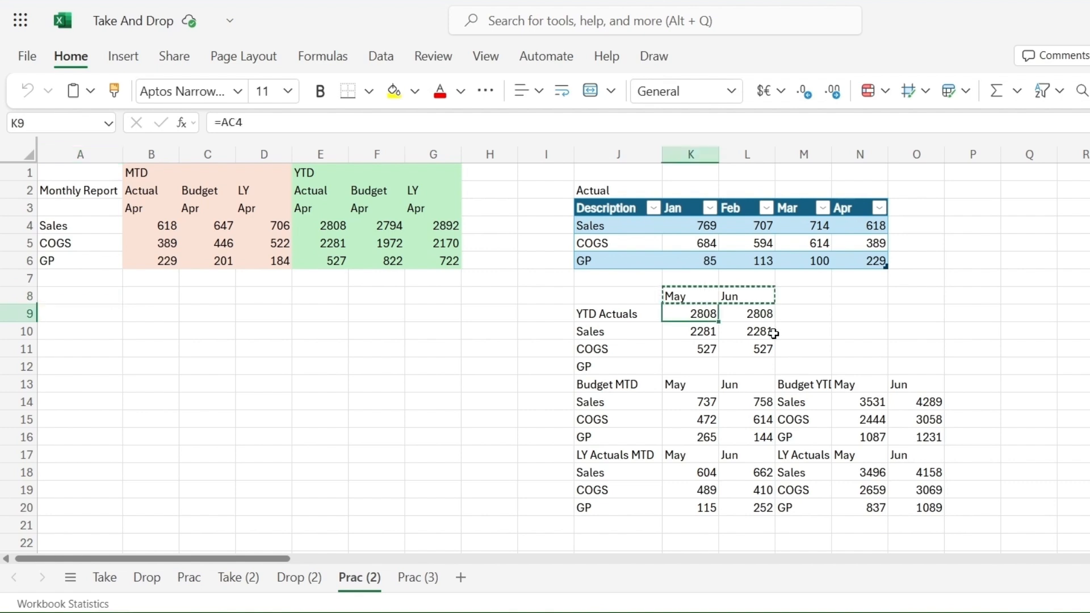
{"action": "left_click", "coordinate": [750, 315]}
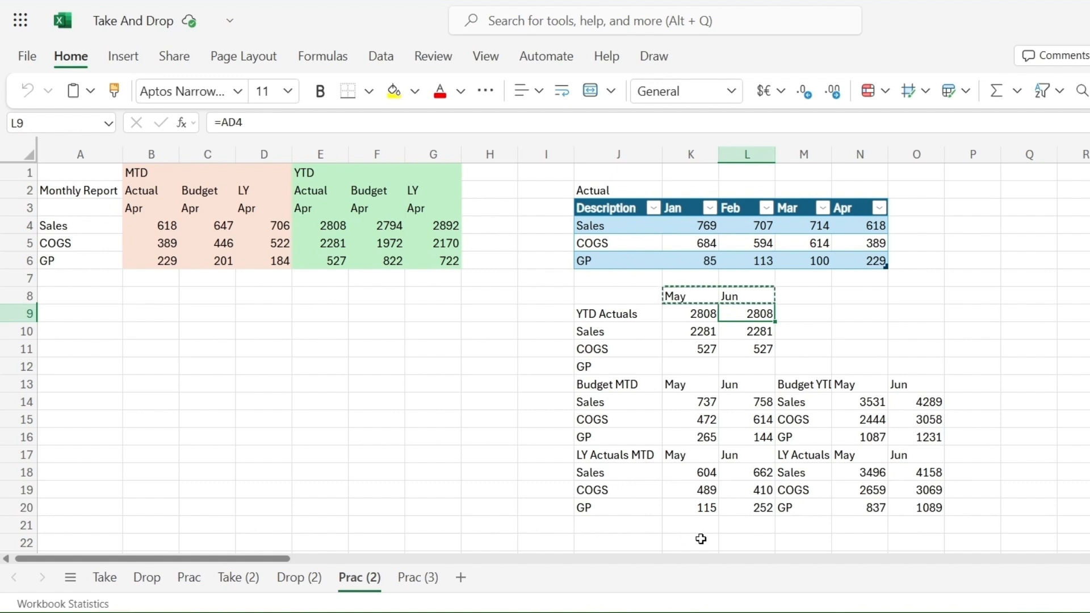
{"action": "left_click", "coordinate": [913, 205]}
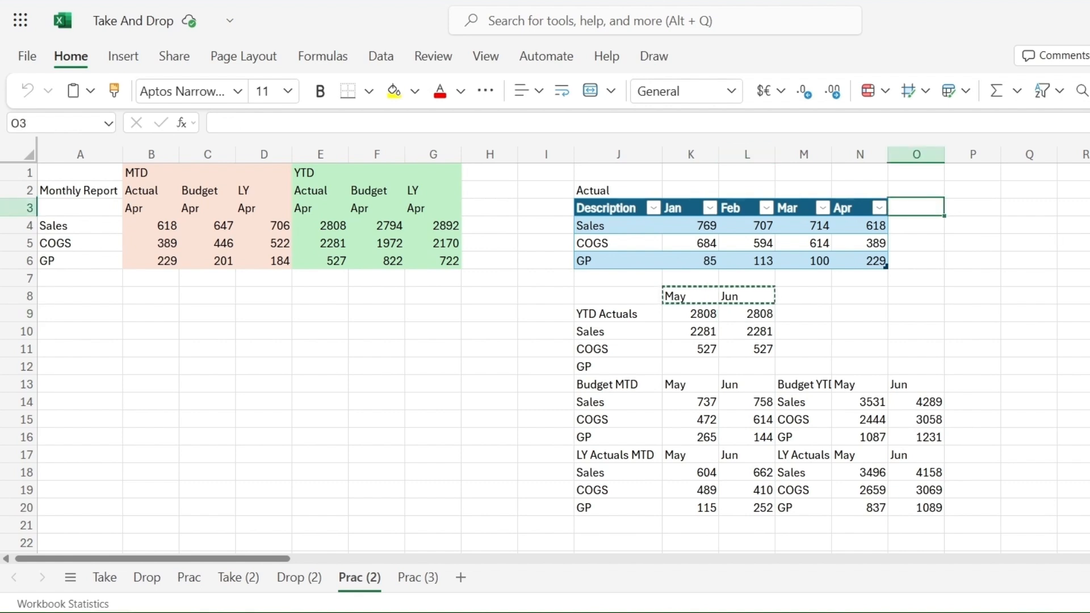
{"action": "type", "text": "May"}
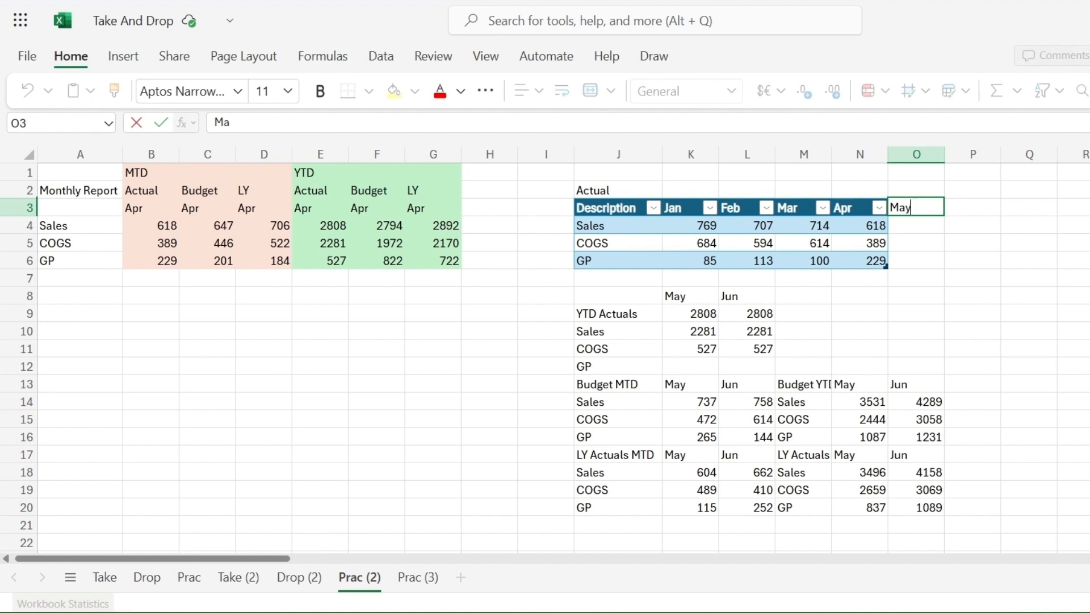
{"action": "key", "text": "Return"}
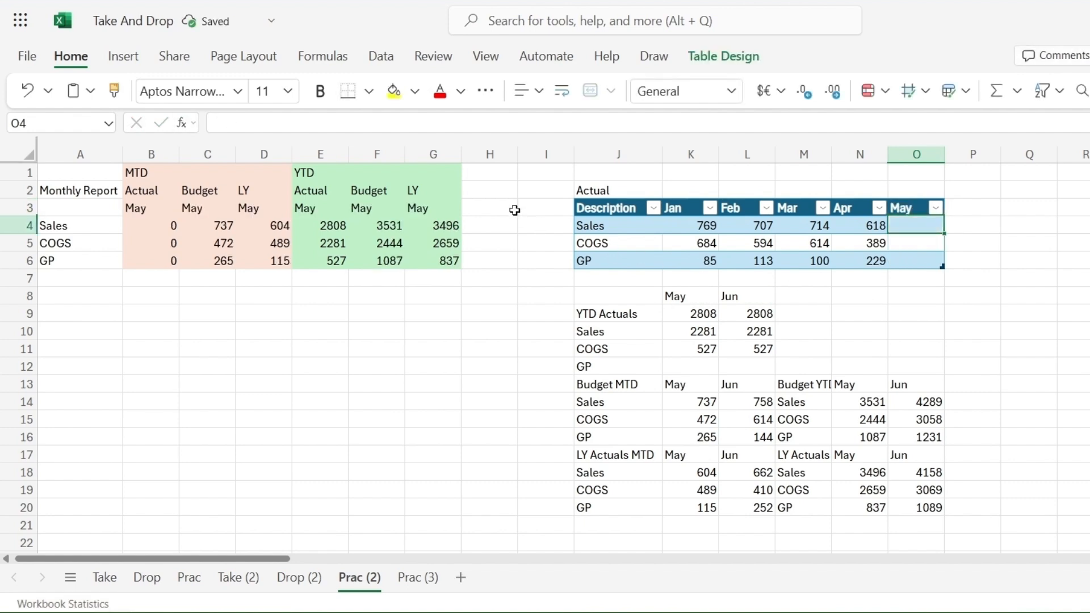
Step: Select the report's month headers, then undo and redo the May column addition
{"action": "left_click_drag", "start_coordinate": [131, 208], "coordinate": [438, 205]}
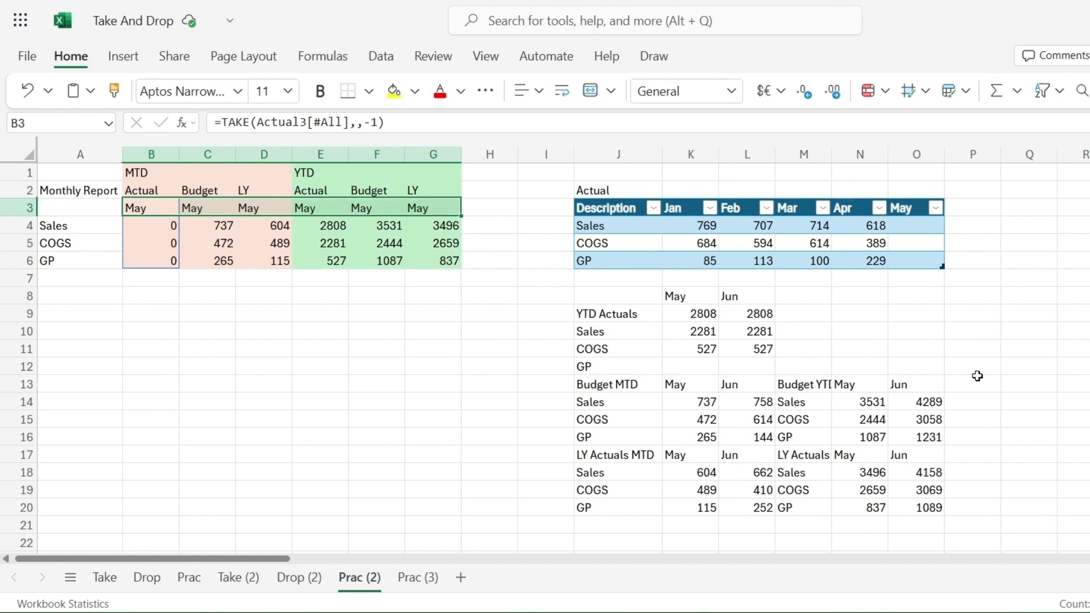
{"action": "key", "text": "ctrl+z"}
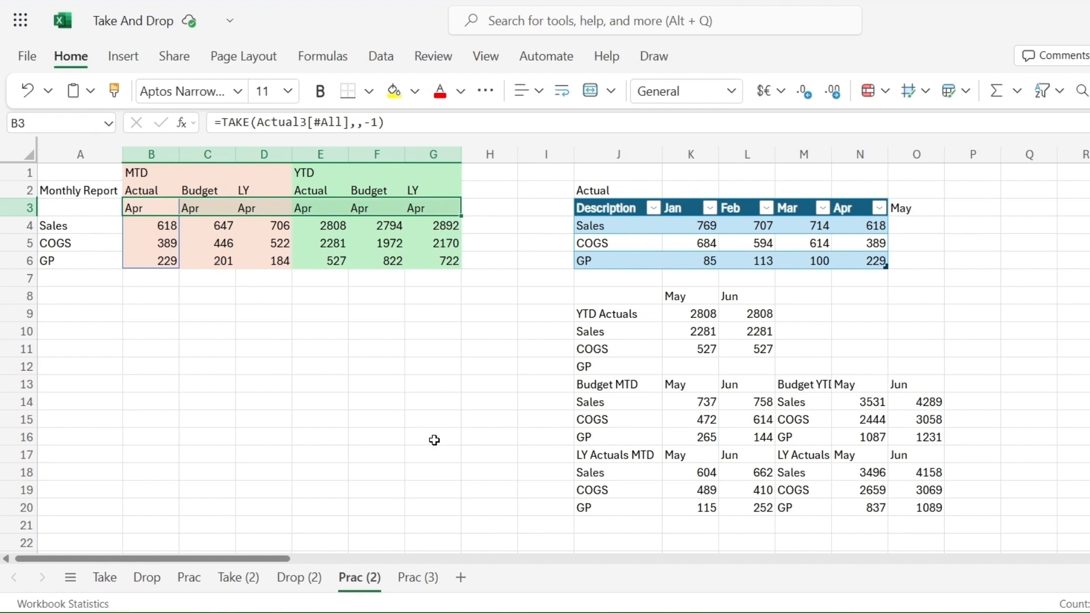
{"action": "key", "text": "ctrl+y"}
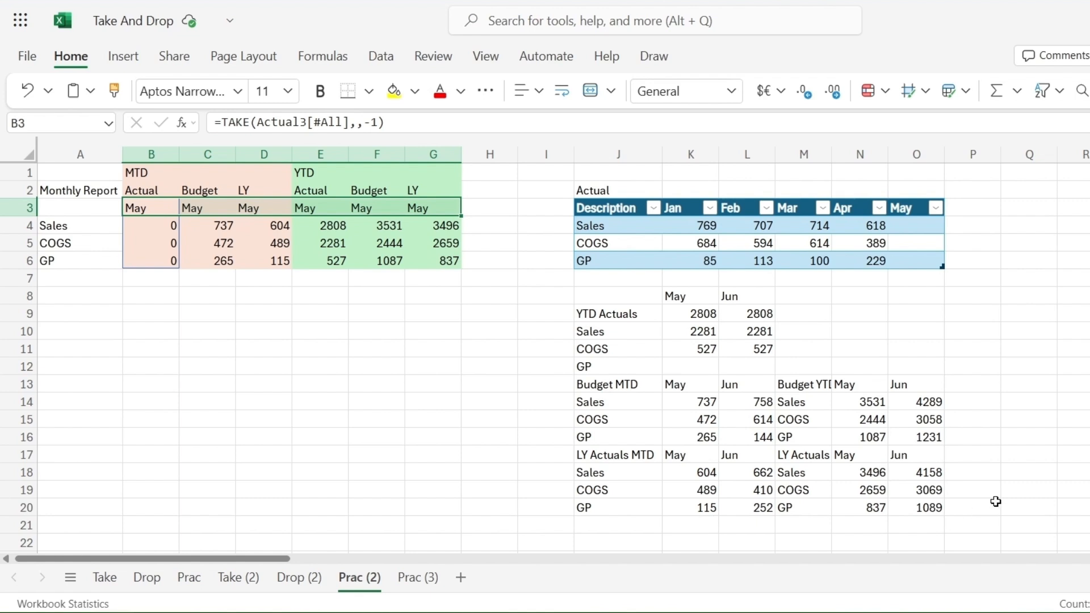
Step: Enter 700 as the May Sales value in the Actual table
{"action": "left_click", "coordinate": [913, 227]}
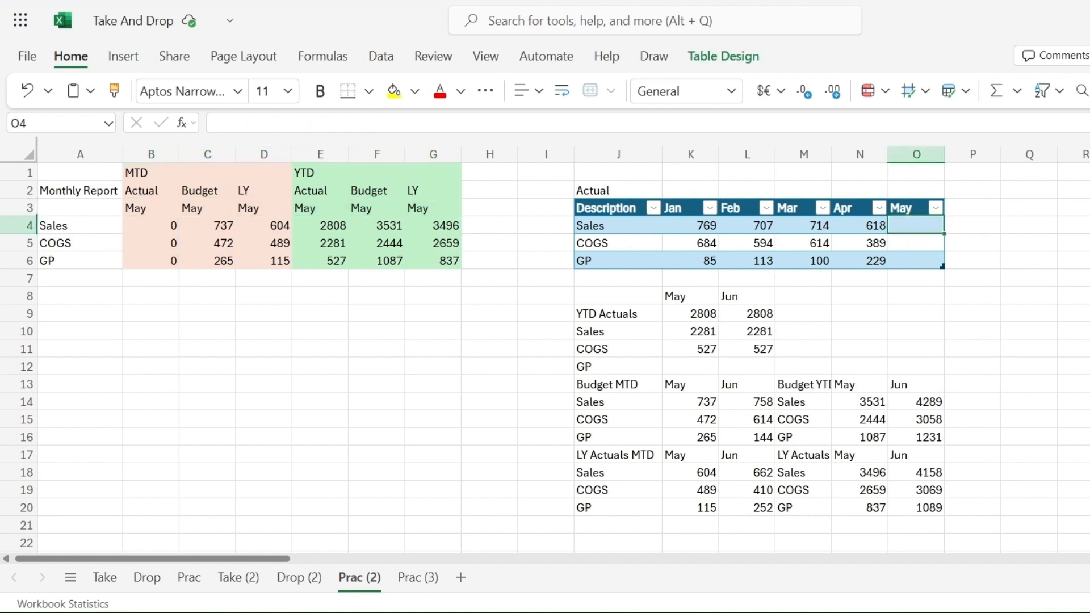
{"action": "type", "text": "700"}
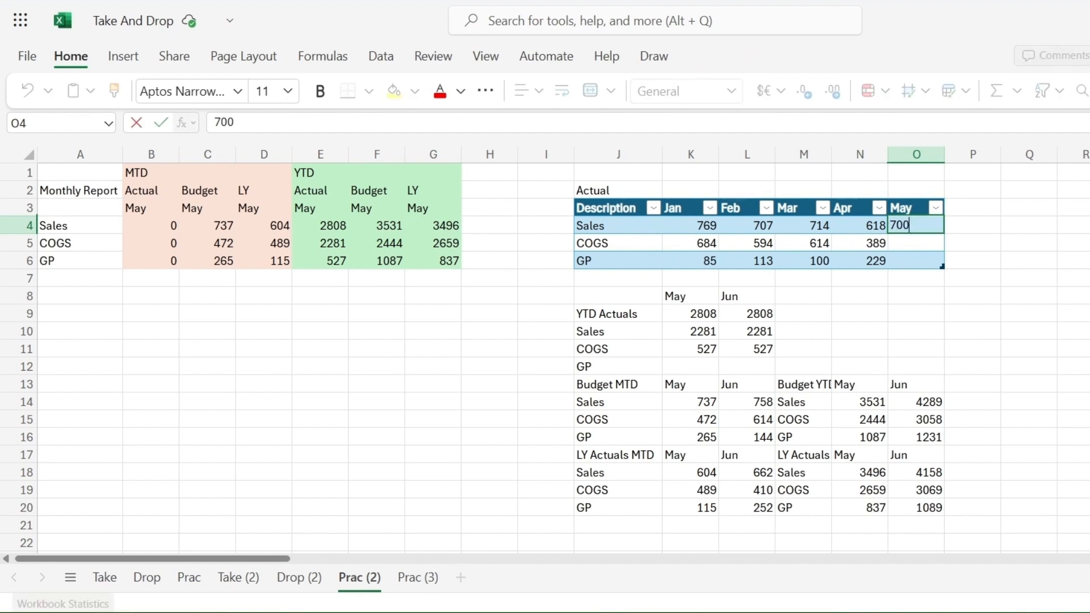
{"action": "key", "text": "Return"}
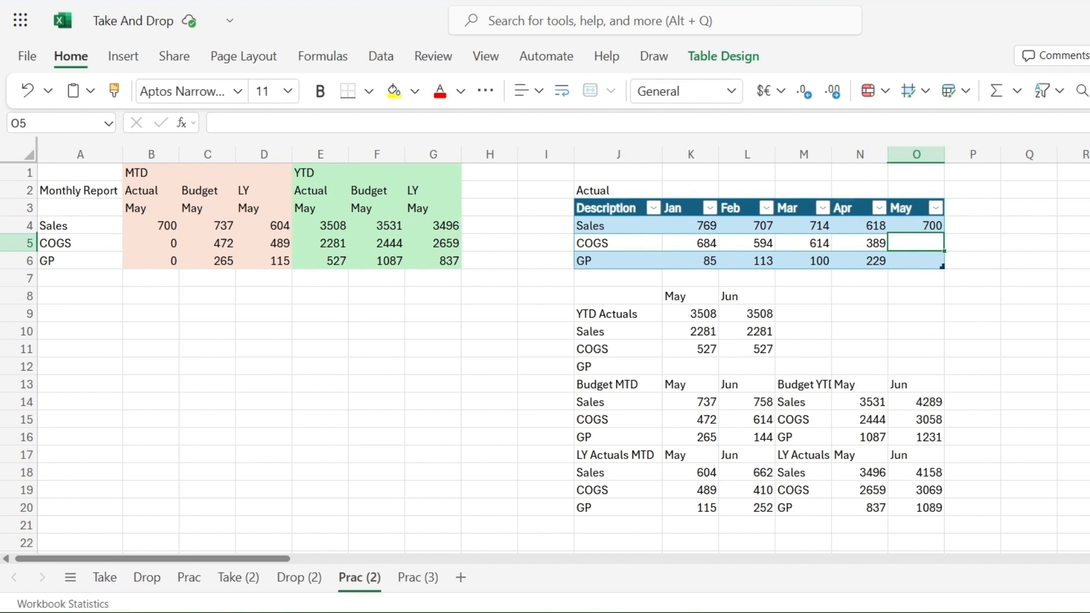
Step: Enter 350 as the May COGS value and extend the GP formula into the May column of the Actual table
{"action": "type", "text": "350"}
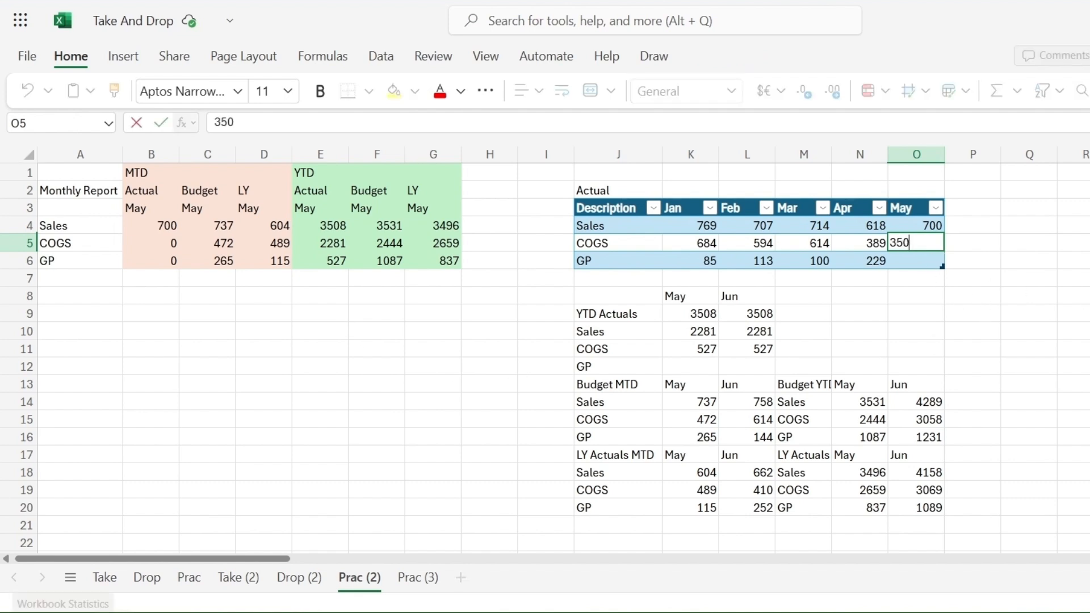
{"action": "key", "text": "Return"}
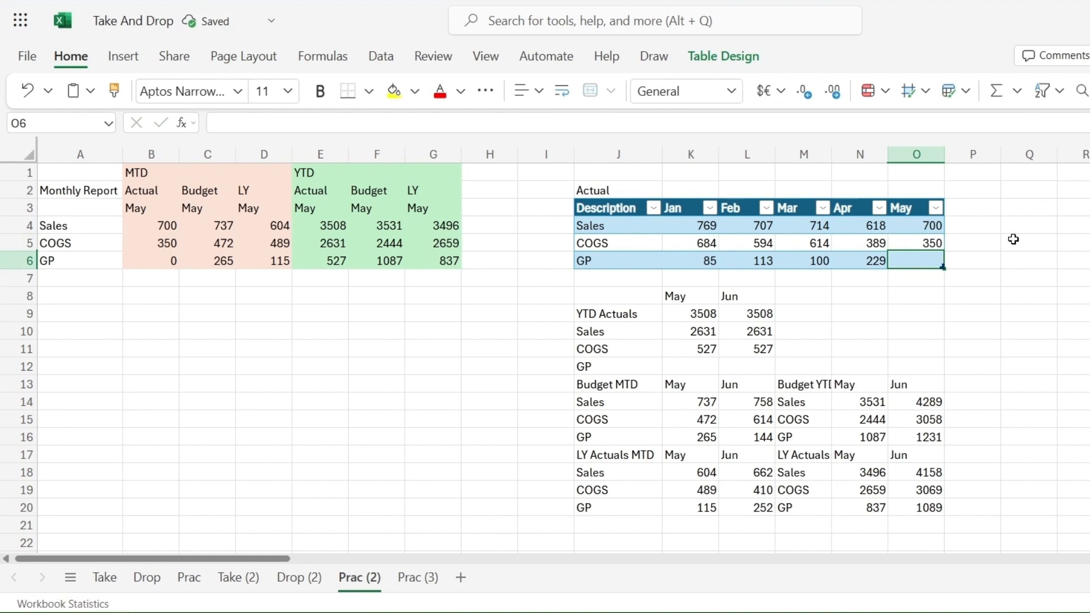
{"action": "left_click", "coordinate": [856, 262]}
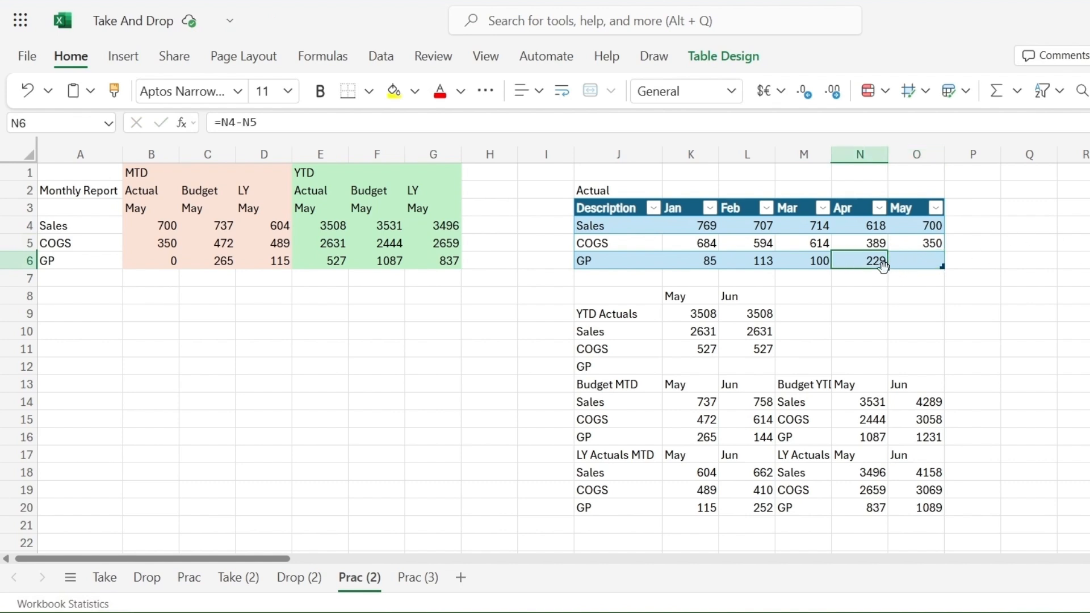
{"action": "left_click_drag", "start_coordinate": [887, 268], "coordinate": [931, 269]}
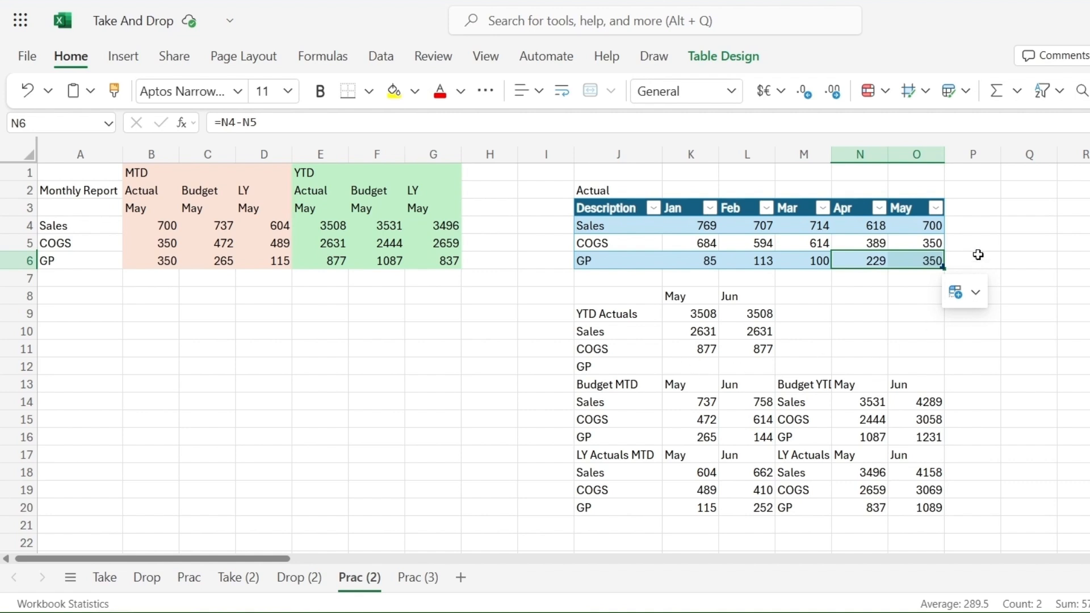
Step: Add a Jun column to the Actual table by entering Jun as the header in P3
{"action": "left_click", "coordinate": [977, 209]}
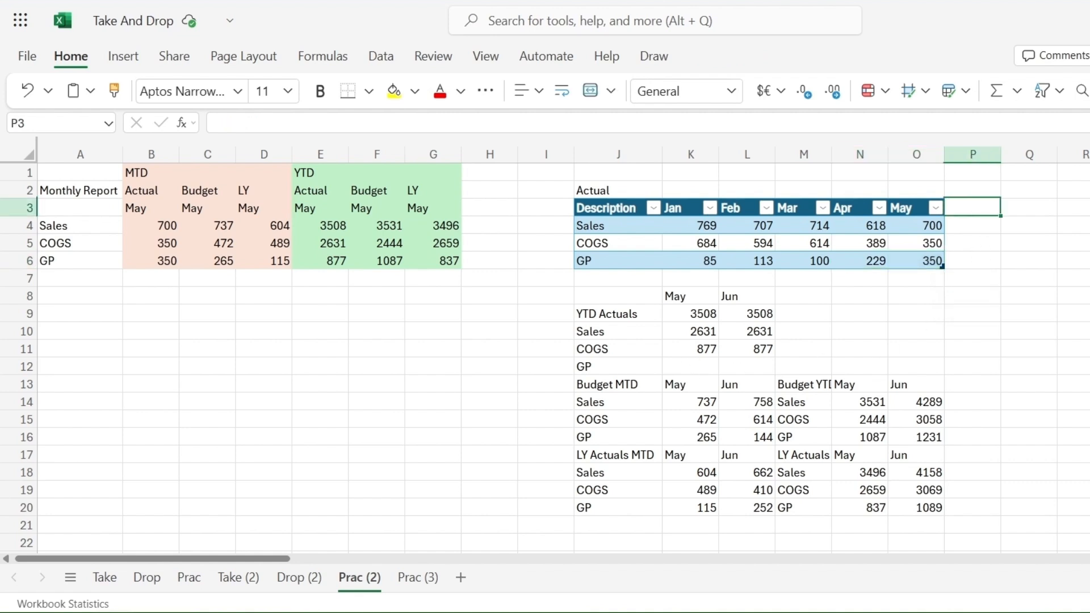
{"action": "type", "text": "Jun"}
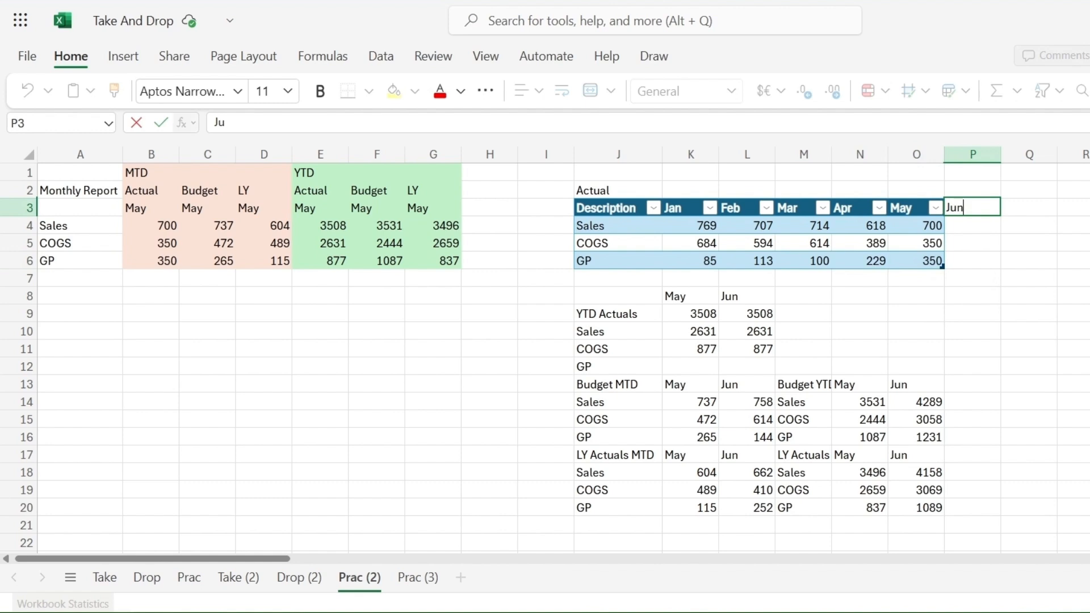
{"action": "key", "text": "Return"}
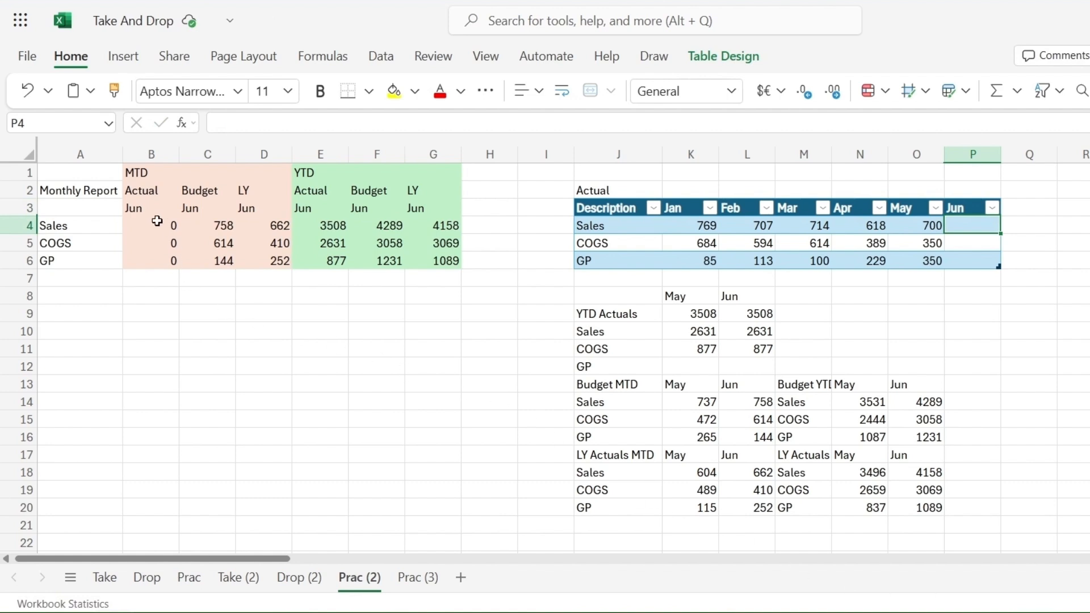
{"action": "left_click_drag", "start_coordinate": [144, 210], "coordinate": [427, 211]}
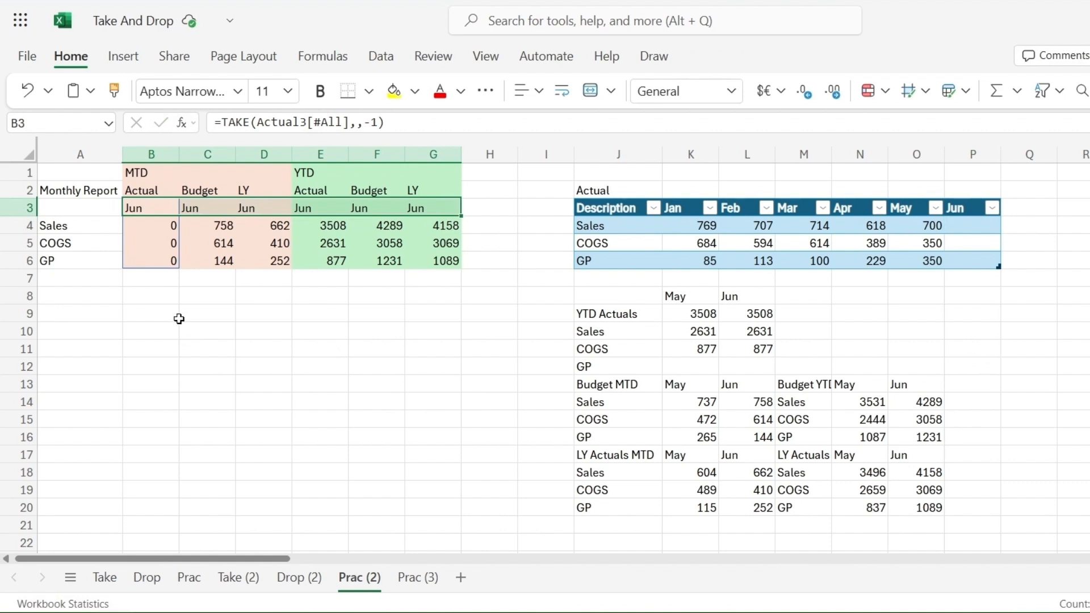
{"action": "left_click_drag", "start_coordinate": [193, 212], "coordinate": [272, 260]}
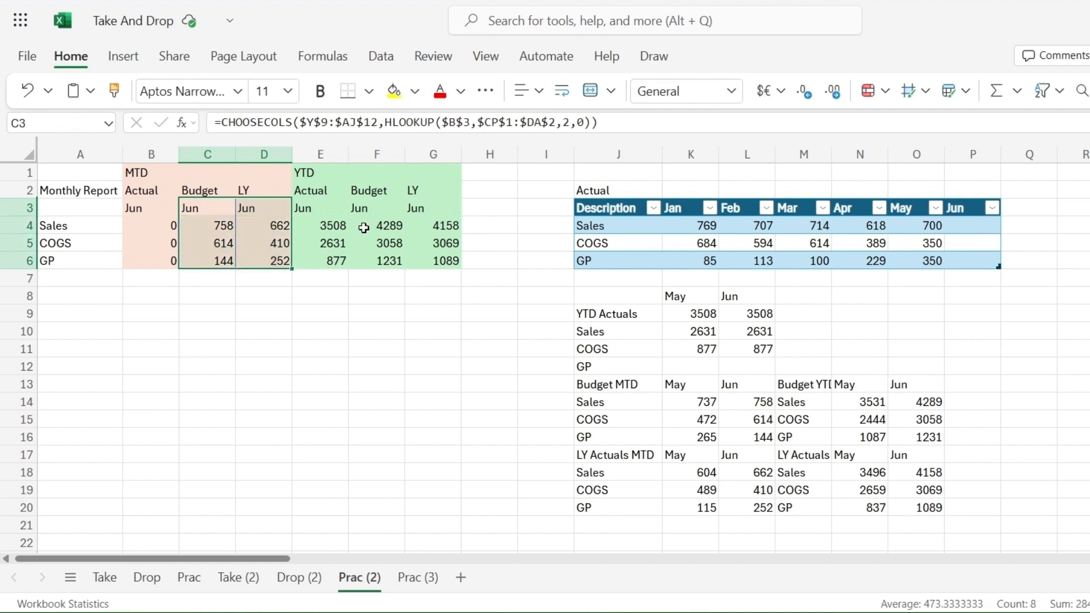
{"action": "left_click_drag", "start_coordinate": [364, 210], "coordinate": [448, 263]}
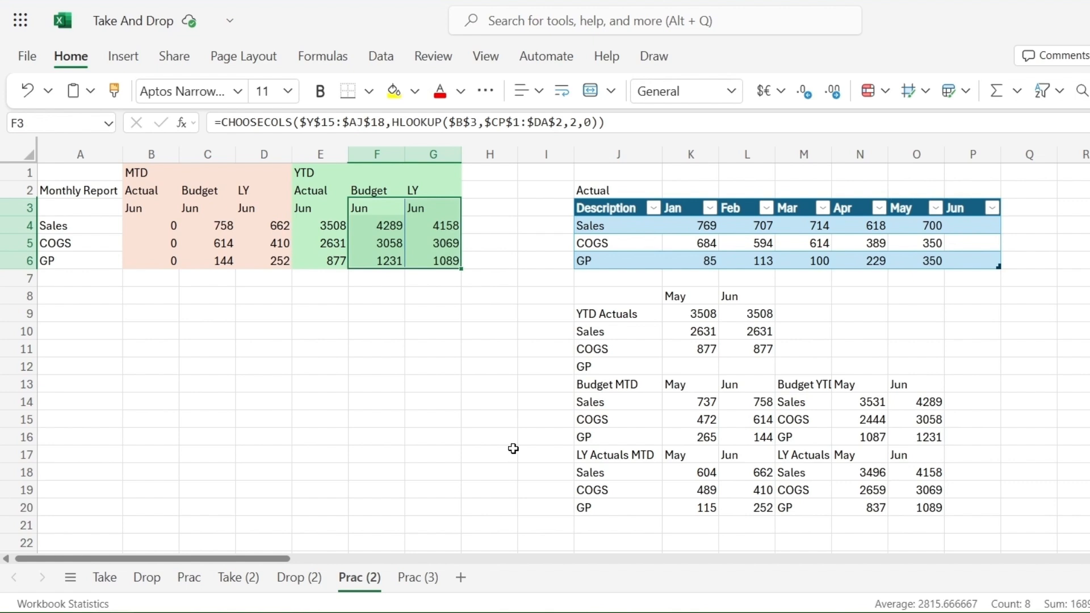
Step: Enter 800 as Jun Sales and 400 as Jun COGS, and extend the GP formula into the Jun column
{"action": "left_click", "coordinate": [963, 232]}
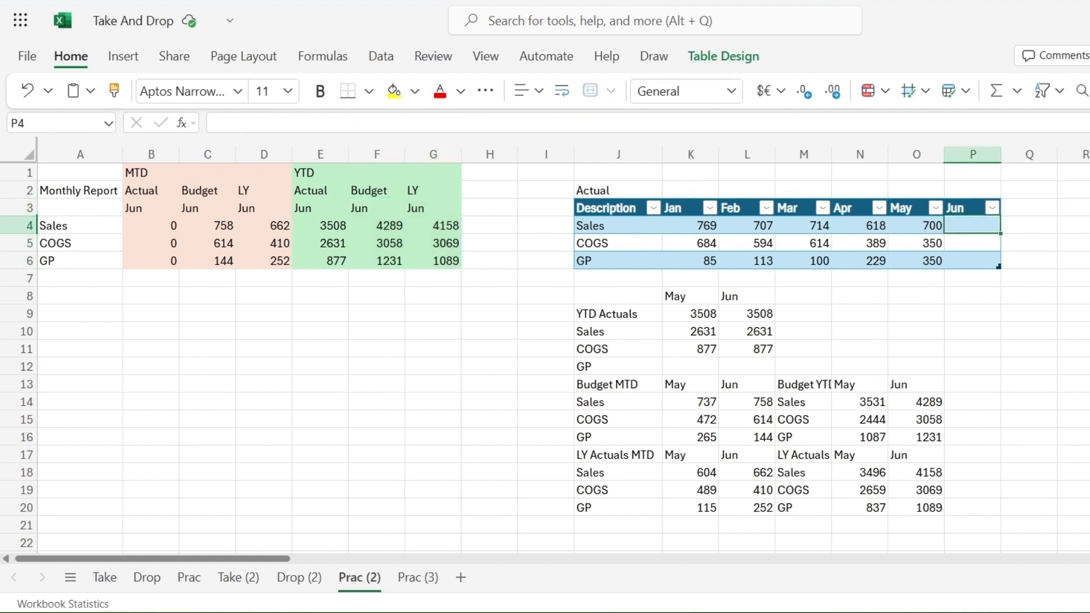
{"action": "type", "text": "800"}
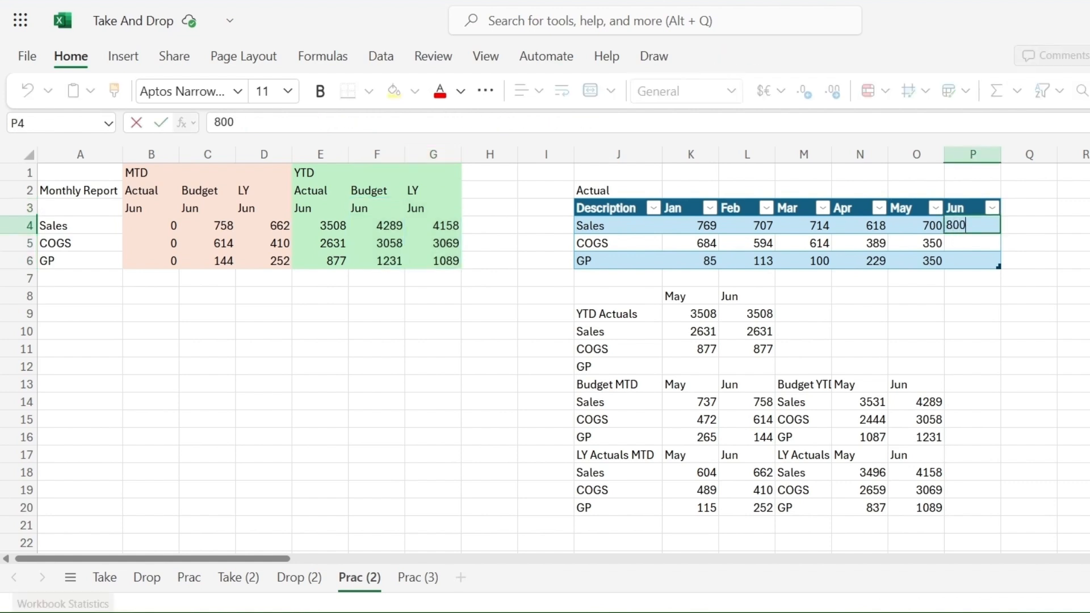
{"action": "key", "text": "Return"}
{"action": "type", "text": "400"}
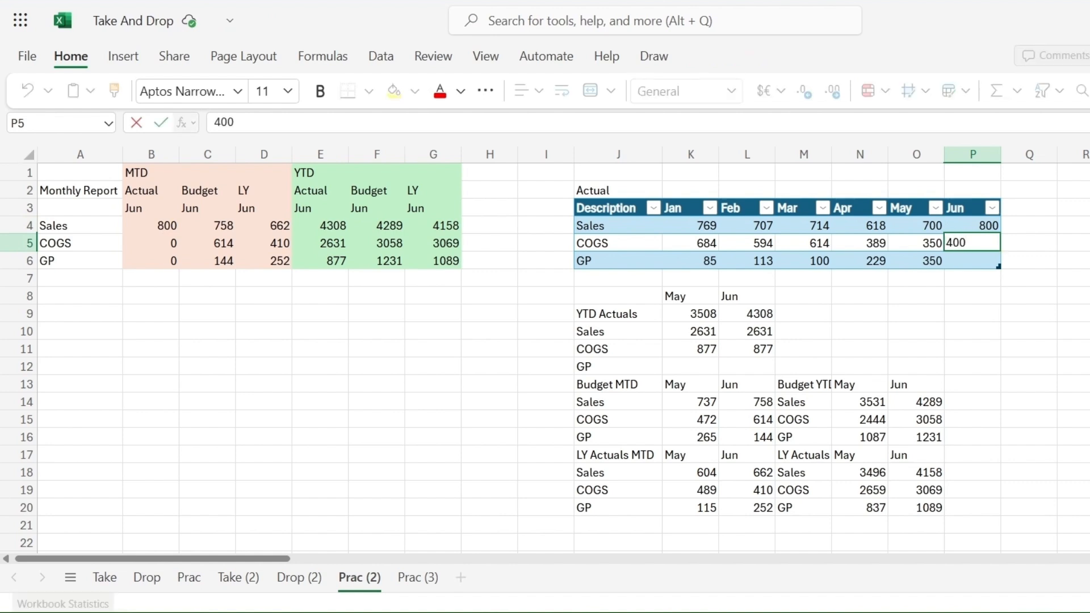
{"action": "left_click", "coordinate": [932, 263]}
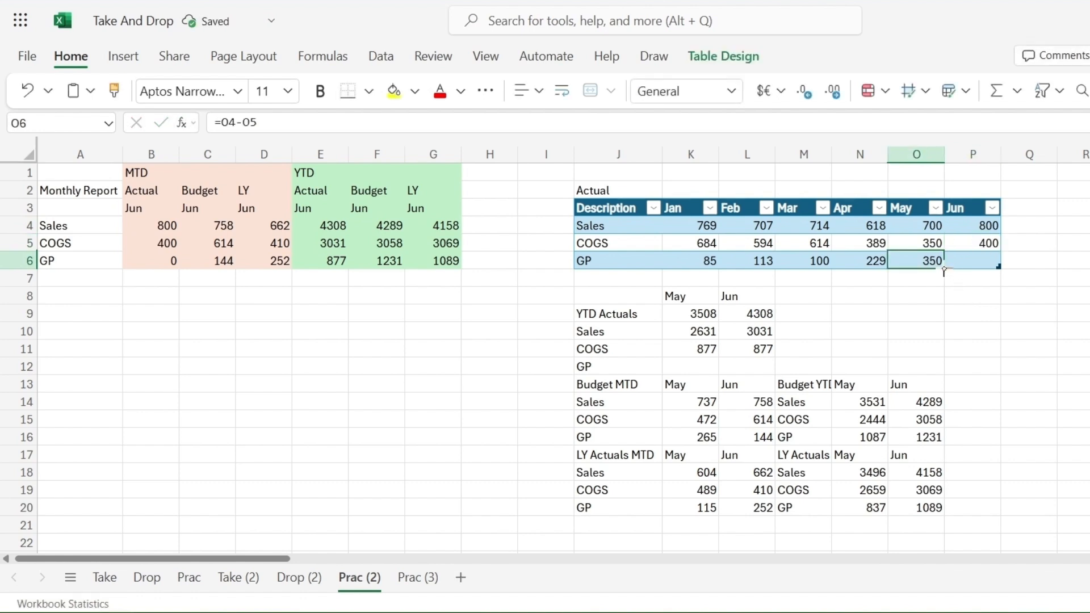
{"action": "left_click_drag", "start_coordinate": [945, 271], "coordinate": [982, 264]}
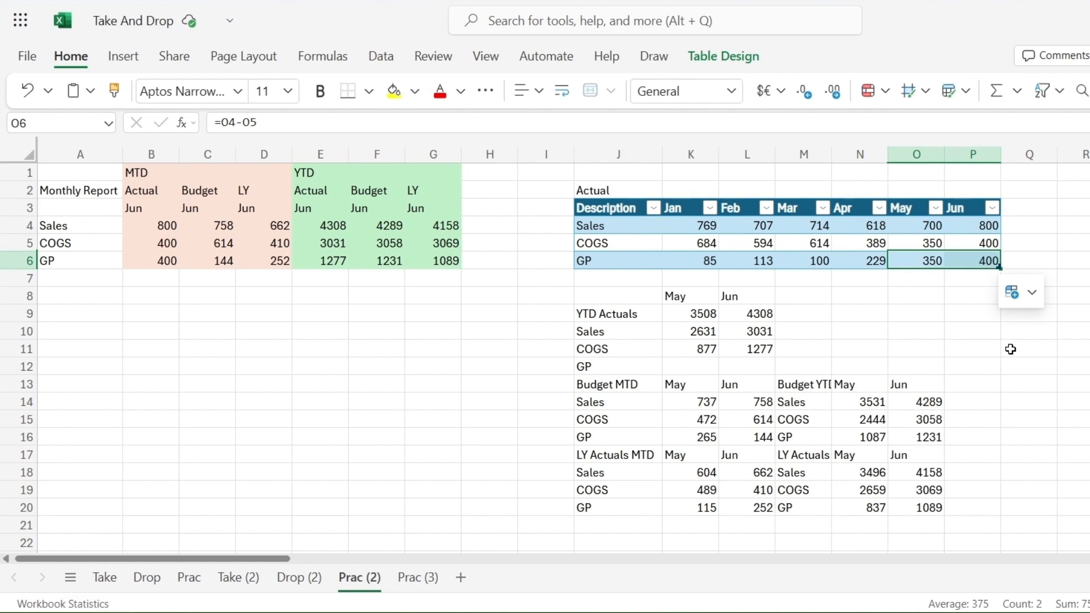
Step: Switch to the Prac (3) sheet and examine its actual, budget and last-year data tables
{"action": "left_click", "coordinate": [1008, 368]}
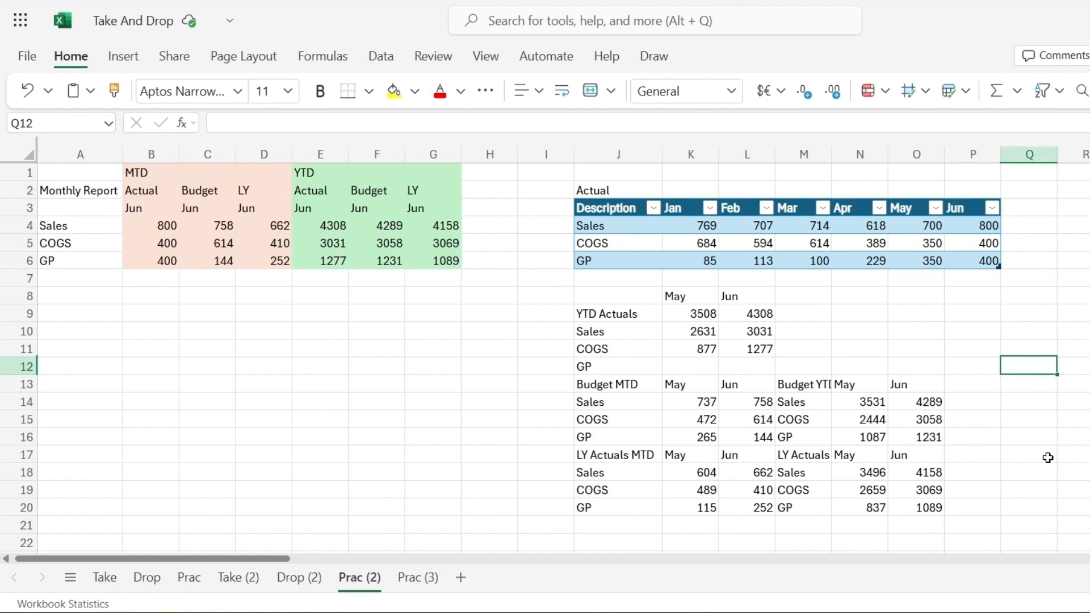
{"action": "key", "text": "ctrl+Page_Down"}
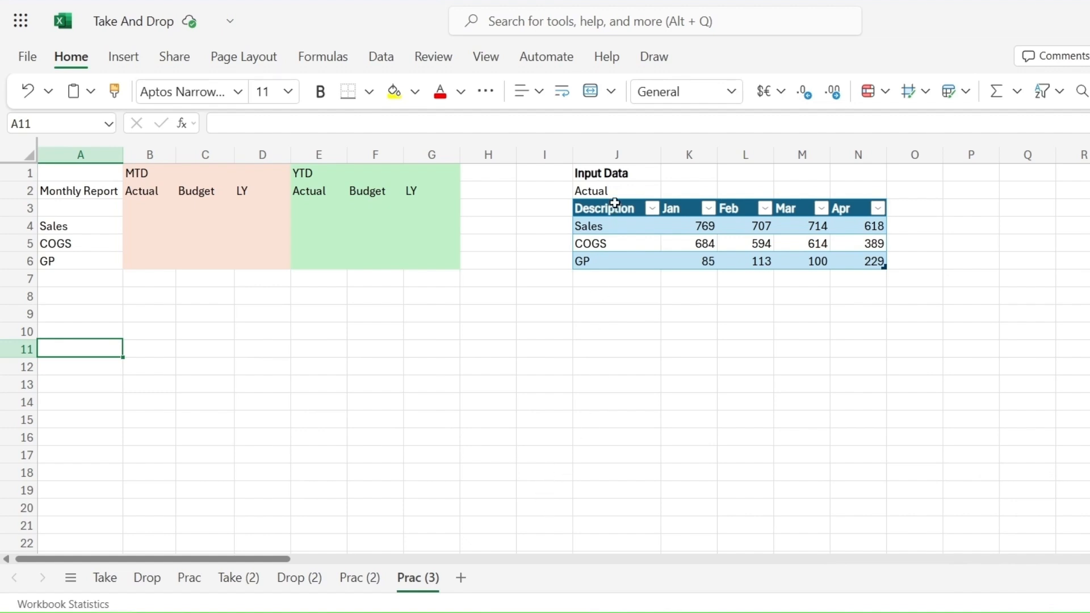
{"action": "left_click_drag", "start_coordinate": [592, 173], "coordinate": [880, 261]}
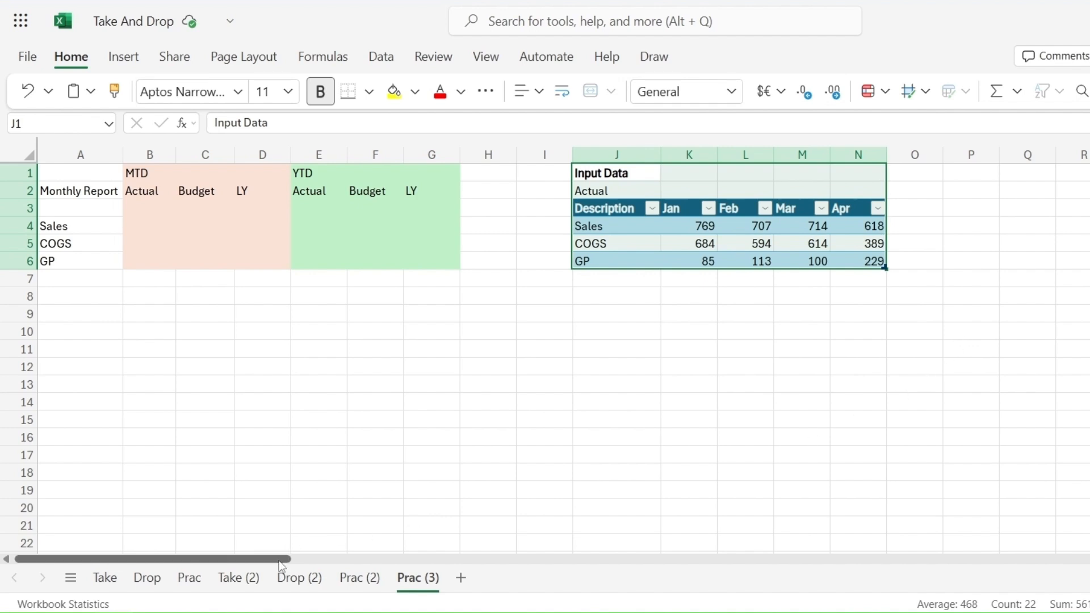
{"action": "left_click_drag", "start_coordinate": [281, 564], "coordinate": [483, 584]}
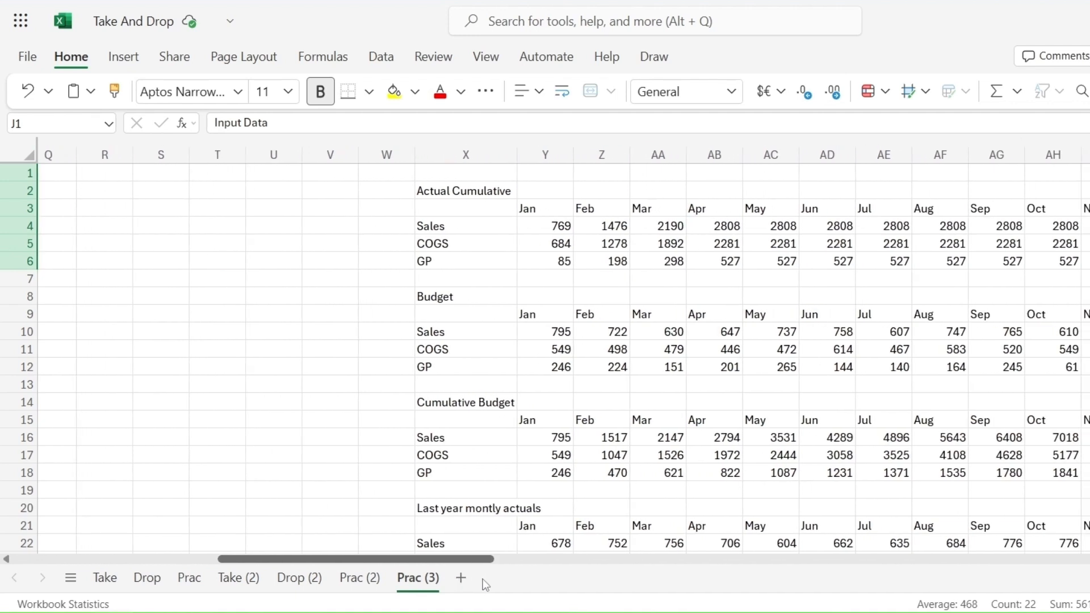
{"action": "left_click", "coordinate": [445, 193]}
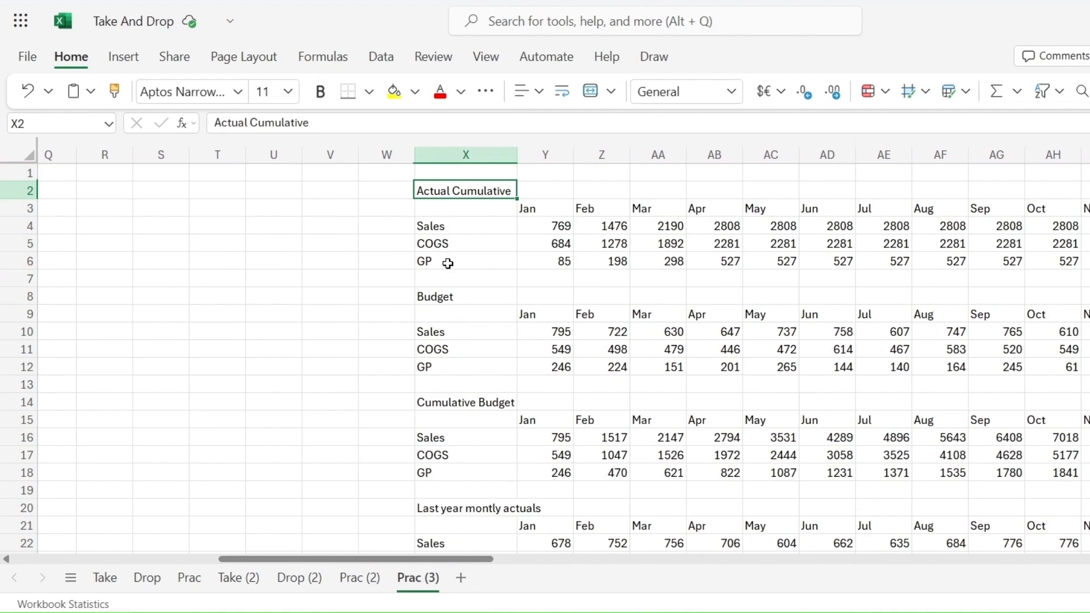
{"action": "left_click", "coordinate": [441, 298]}
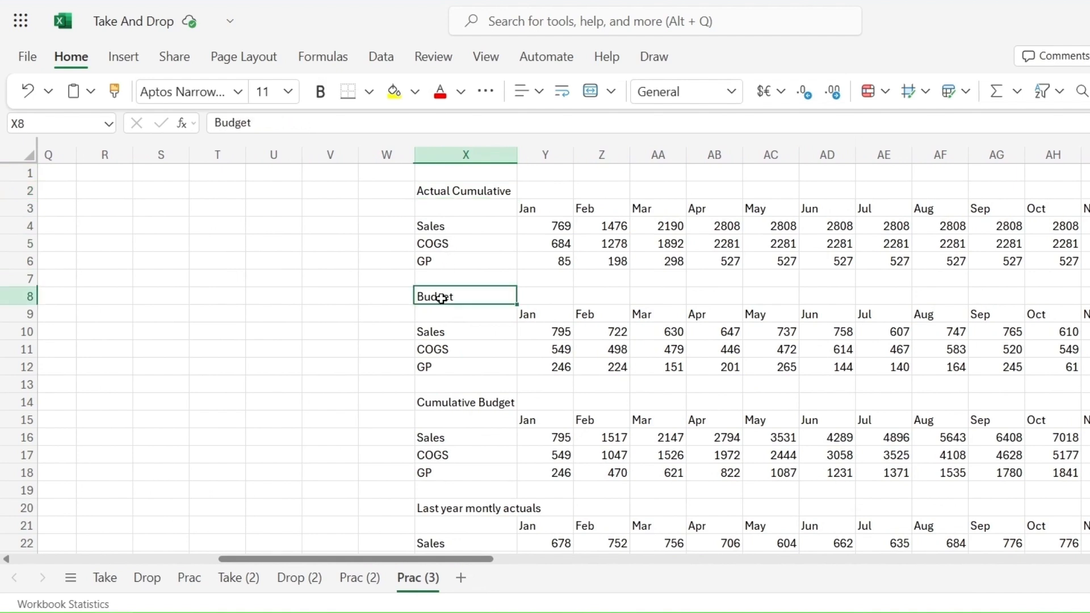
{"action": "left_click", "coordinate": [447, 404]}
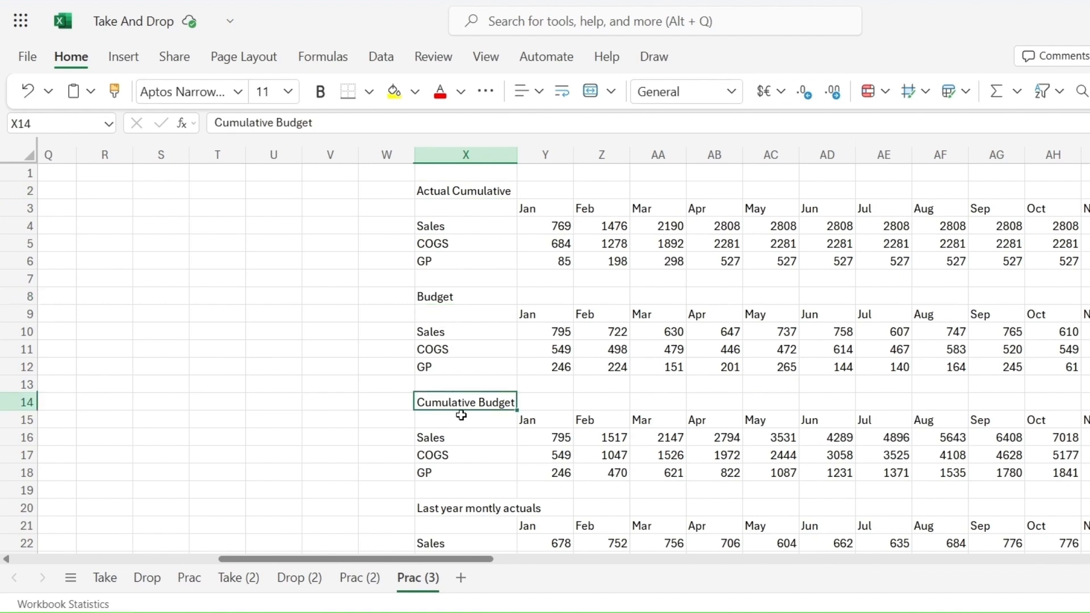
{"action": "scroll", "coordinate": [461, 415], "scroll_direction": "down", "scroll_amount": 2}
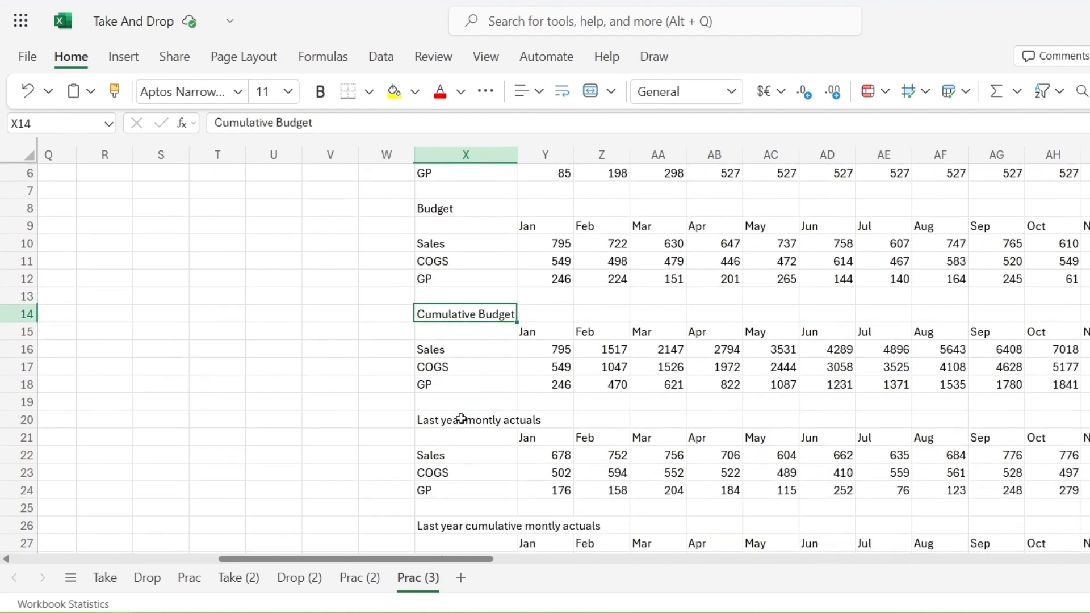
{"action": "left_click", "coordinate": [461, 419]}
{"action": "scroll", "coordinate": [467, 449], "scroll_direction": "down", "scroll_amount": 1}
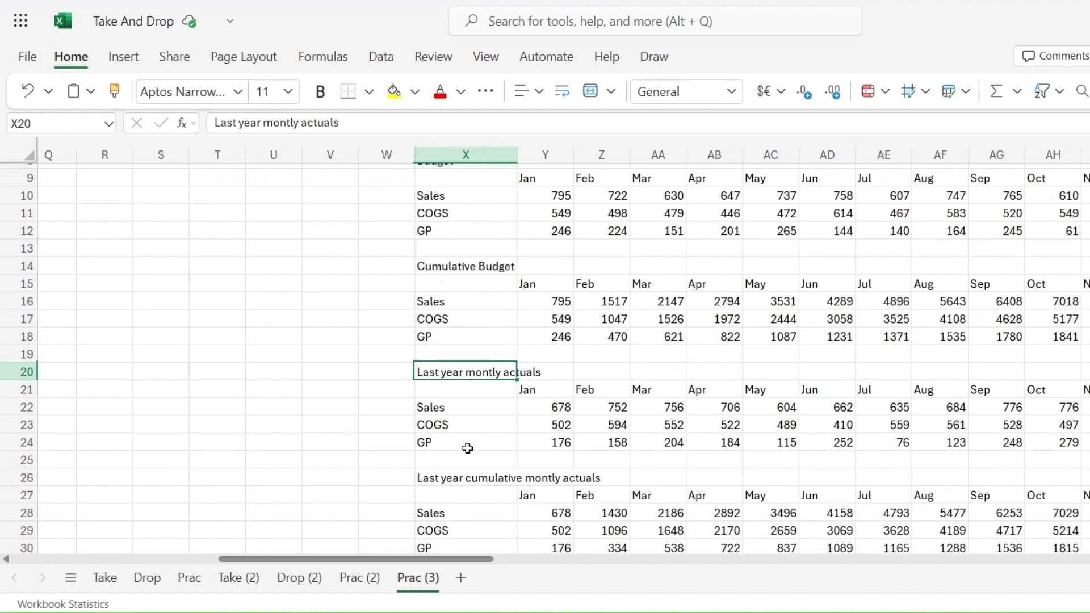
{"action": "scroll", "coordinate": [467, 448], "scroll_direction": "down", "scroll_amount": 1}
{"action": "left_click", "coordinate": [455, 438]}
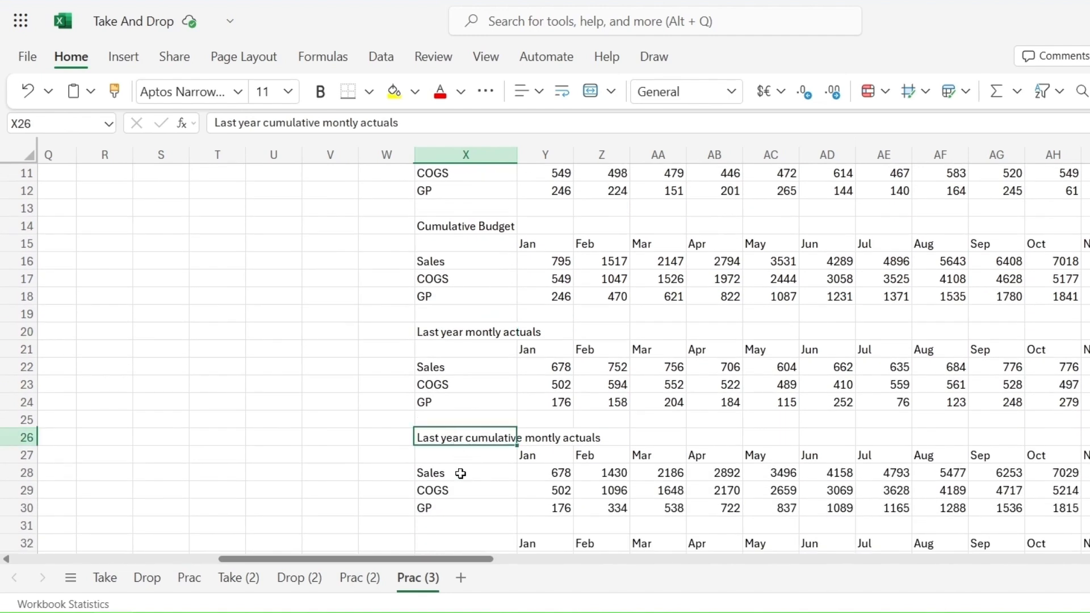
{"action": "scroll", "coordinate": [461, 474], "scroll_direction": "down", "scroll_amount": 3}
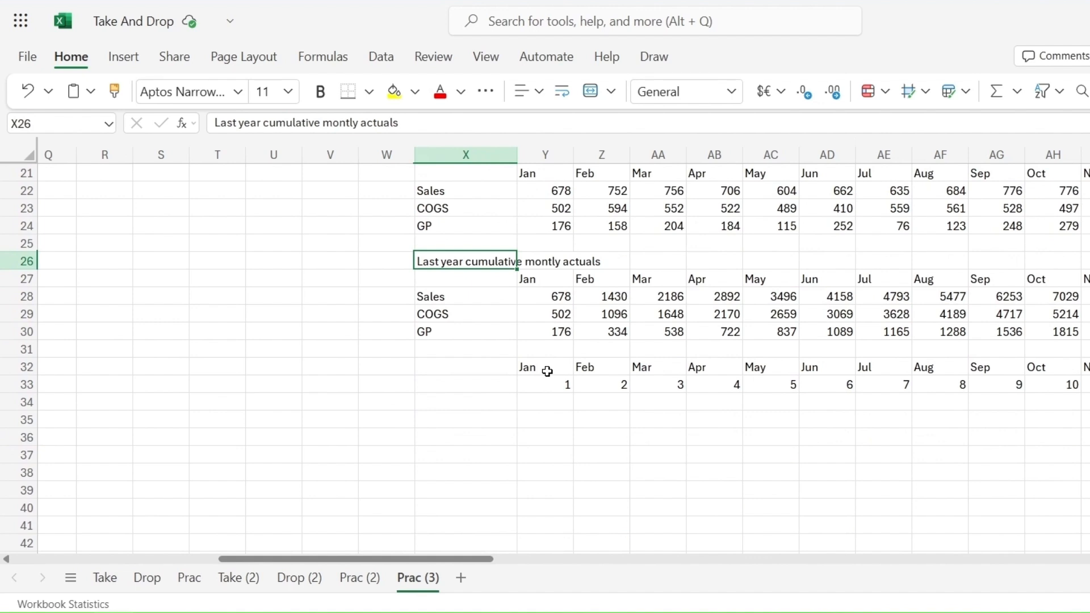
{"action": "left_click_drag", "start_coordinate": [547, 369], "coordinate": [1089, 385]}
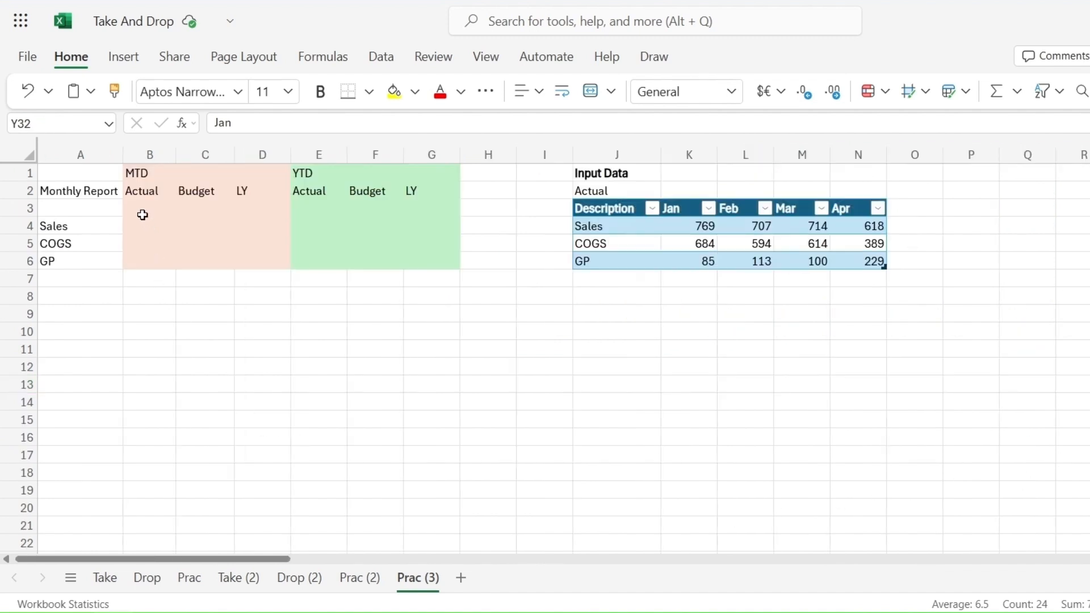
Step: Begin a TAKE formula in B3 that references the whole Actual35 table including its headers ([#All])
{"action": "left_click", "coordinate": [142, 212]}
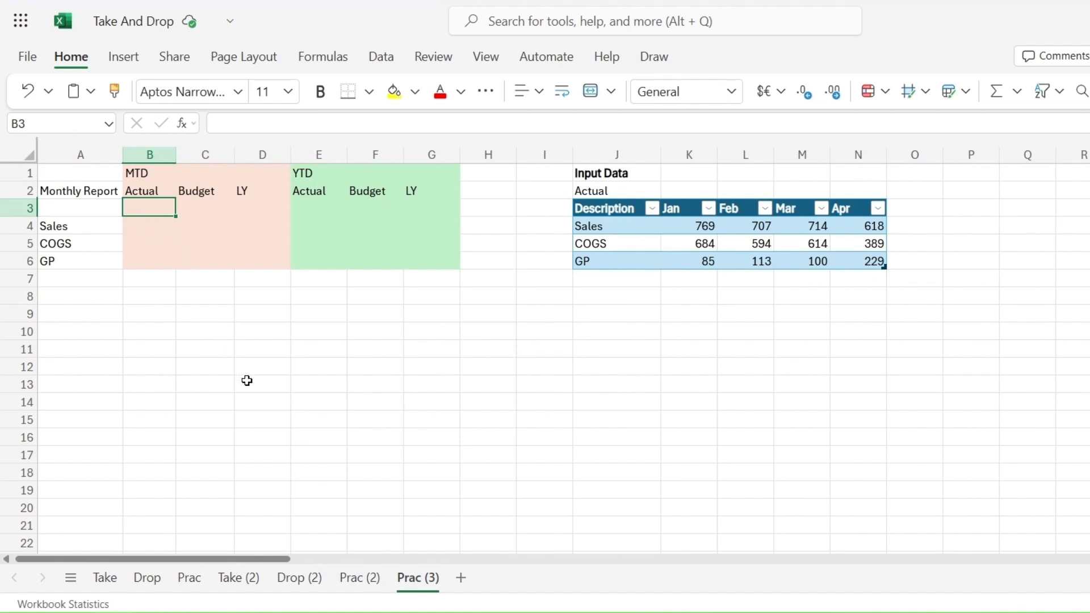
{"action": "type", "text": "=T"}
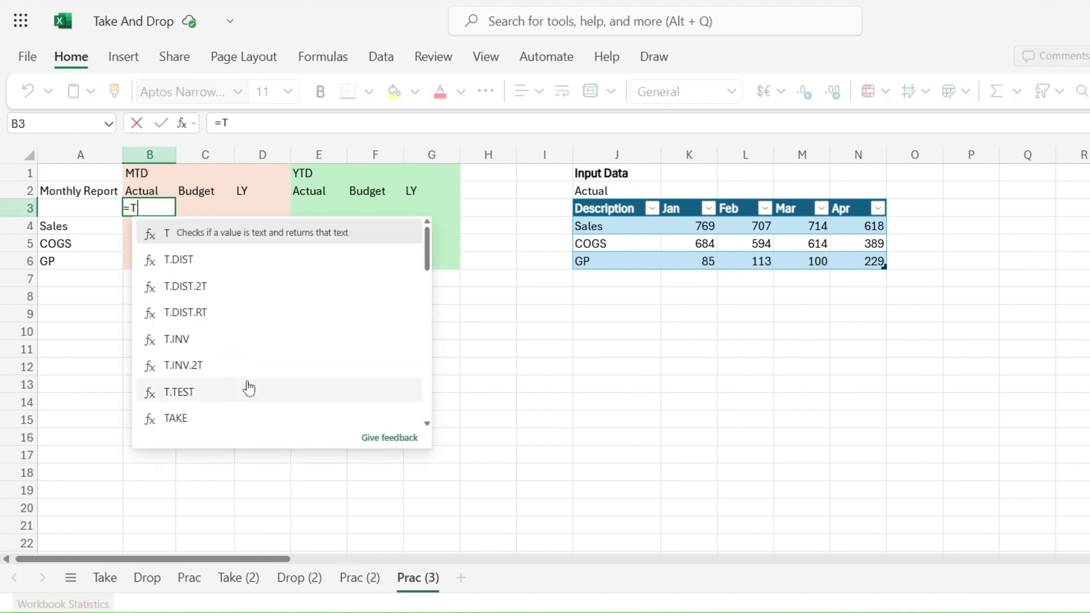
{"action": "type", "text": "AKE"}
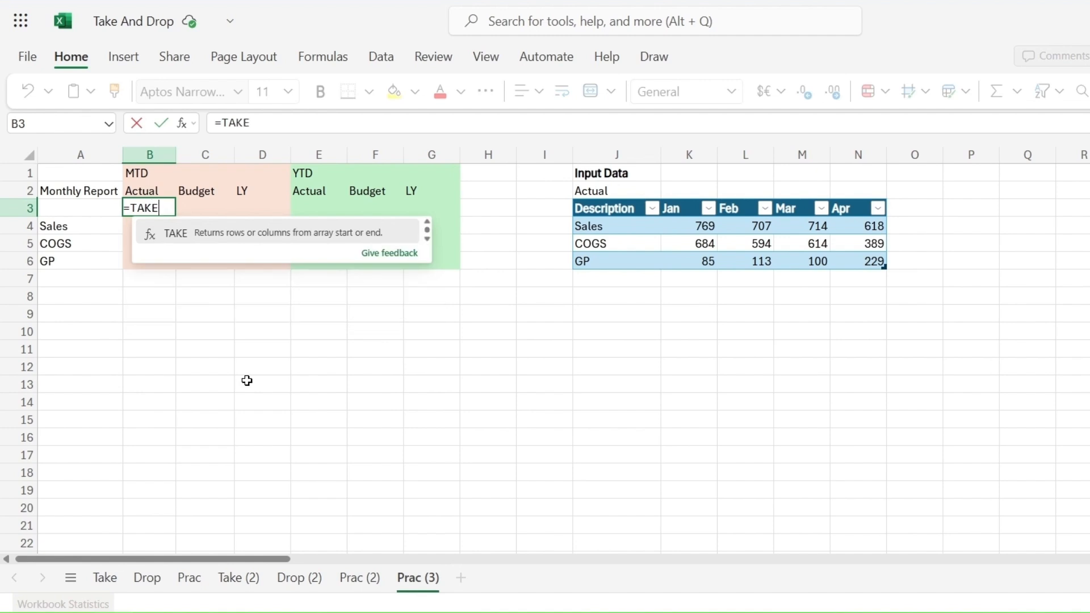
{"action": "type", "text": "("}
{"action": "left_click", "coordinate": [109, 125]}
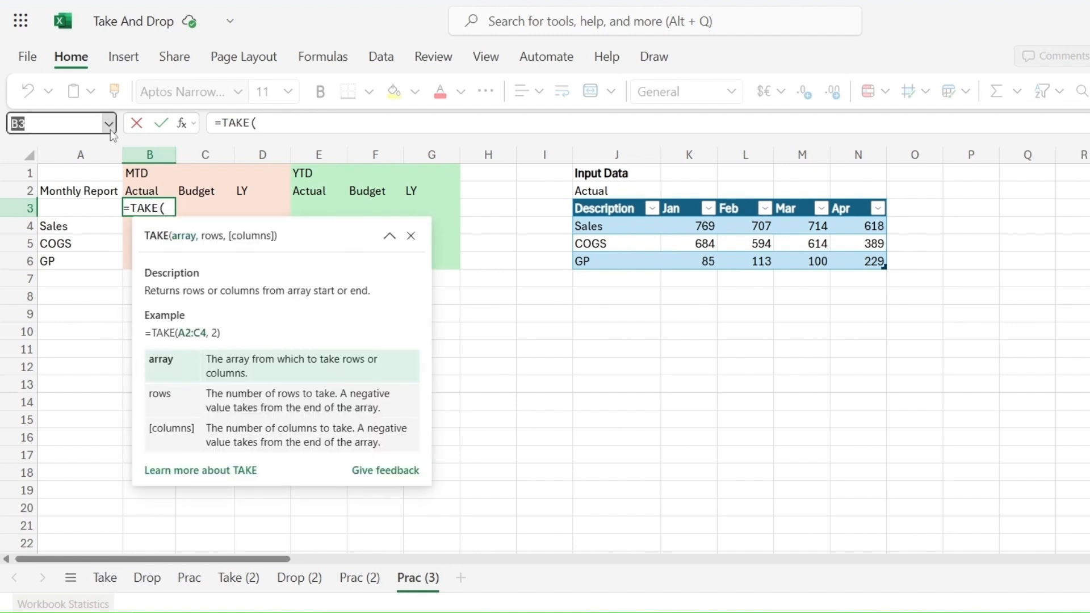
{"action": "left_click", "coordinate": [84, 250]}
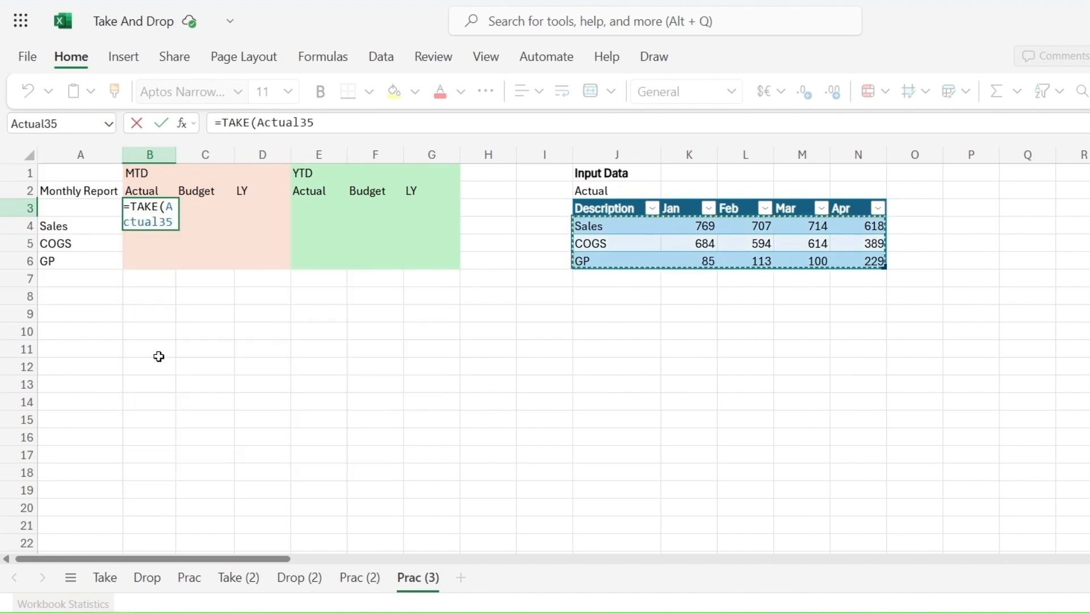
{"action": "left_click", "coordinate": [319, 123]}
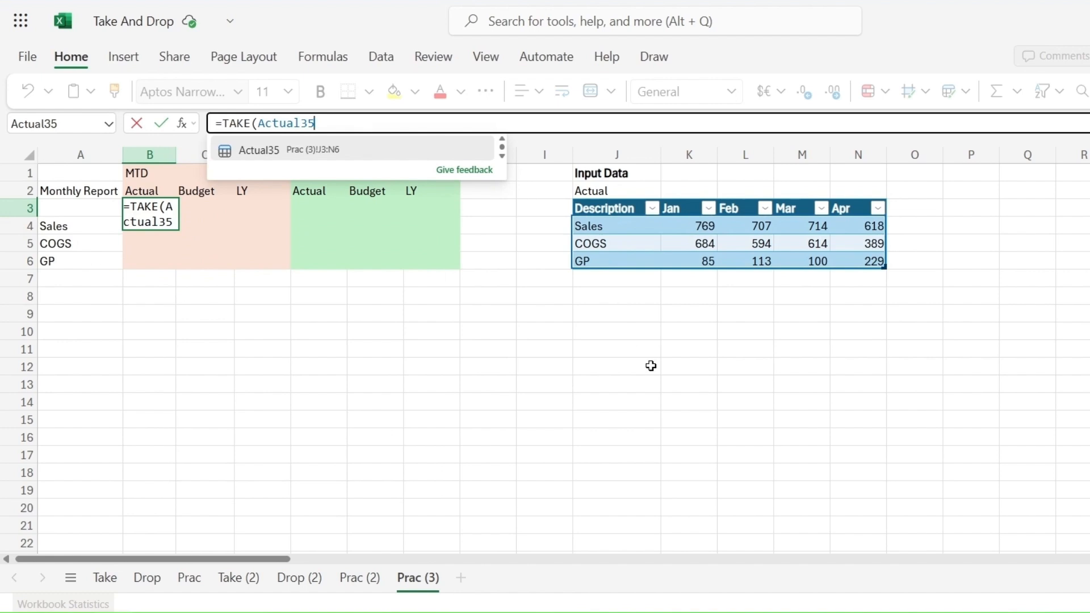
{"action": "type", "text": "[A"}
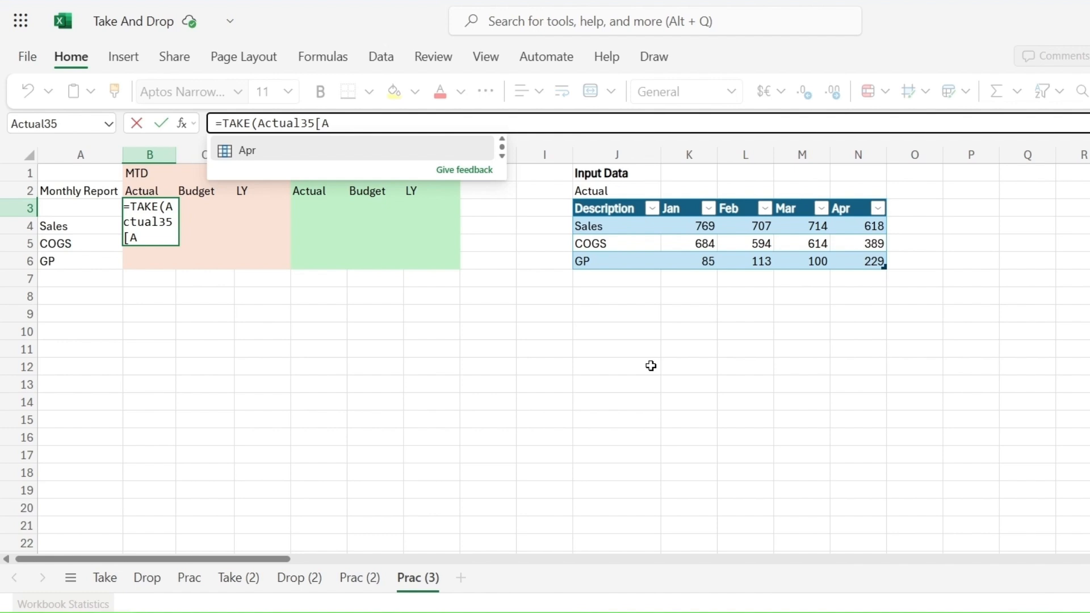
{"action": "key", "text": "Left"}
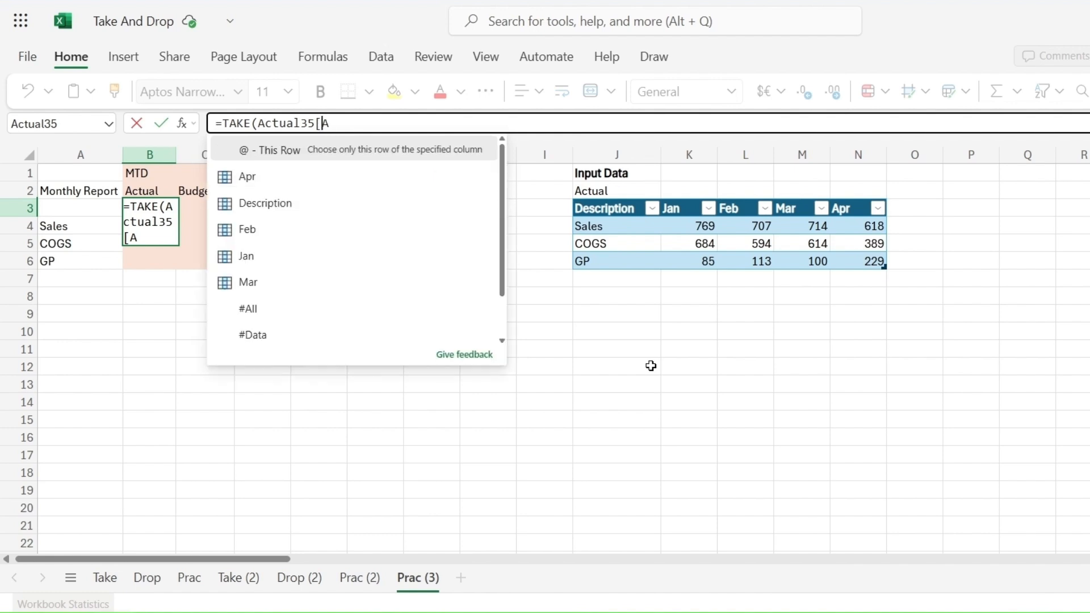
{"action": "type", "text": "#"}
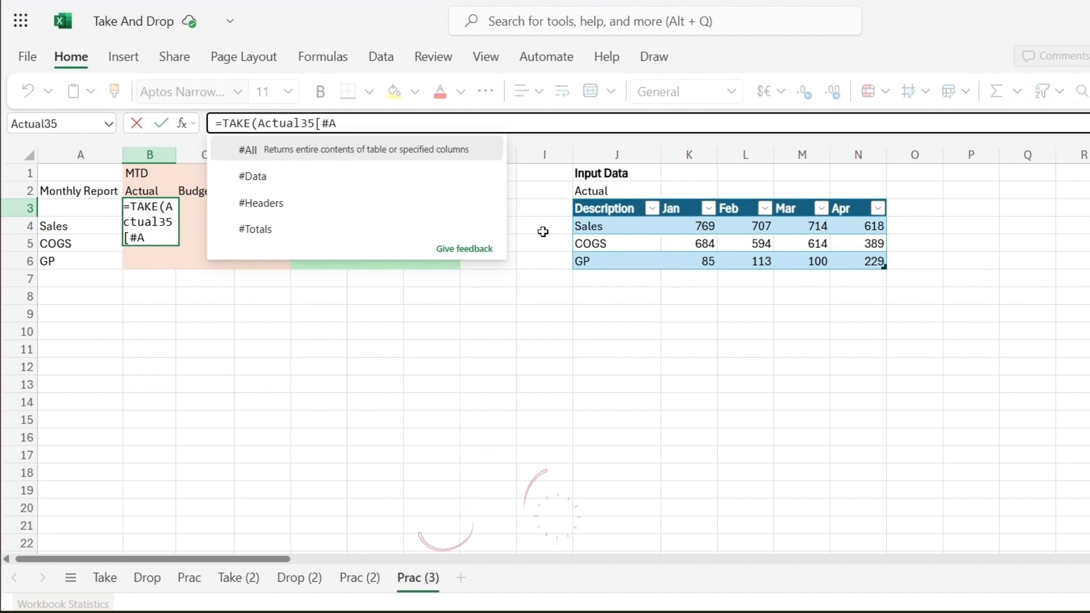
{"action": "left_click", "coordinate": [360, 154]}
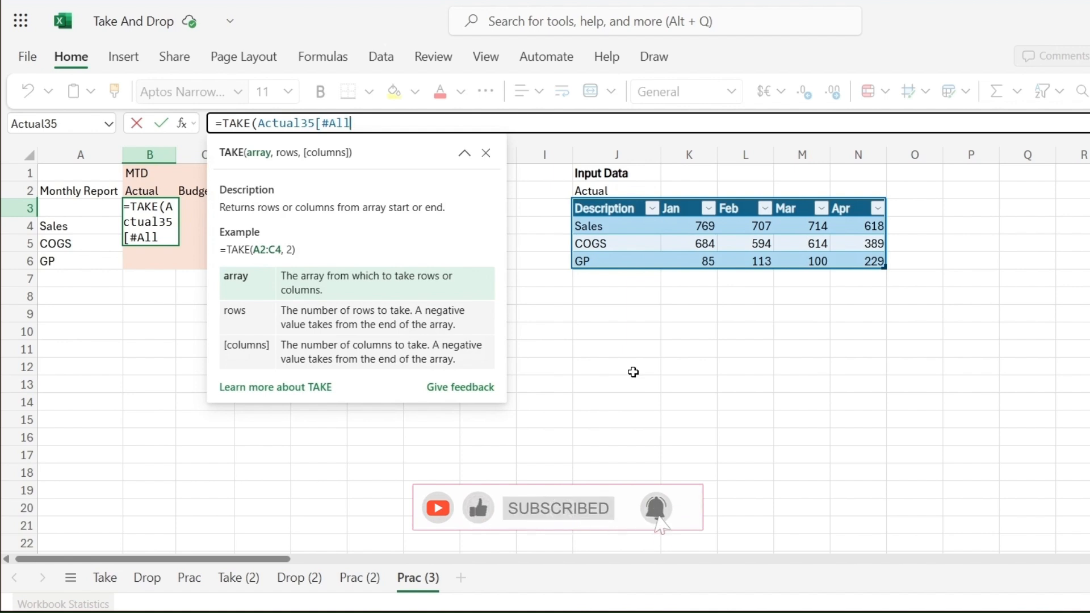
{"action": "type", "text": "]"}
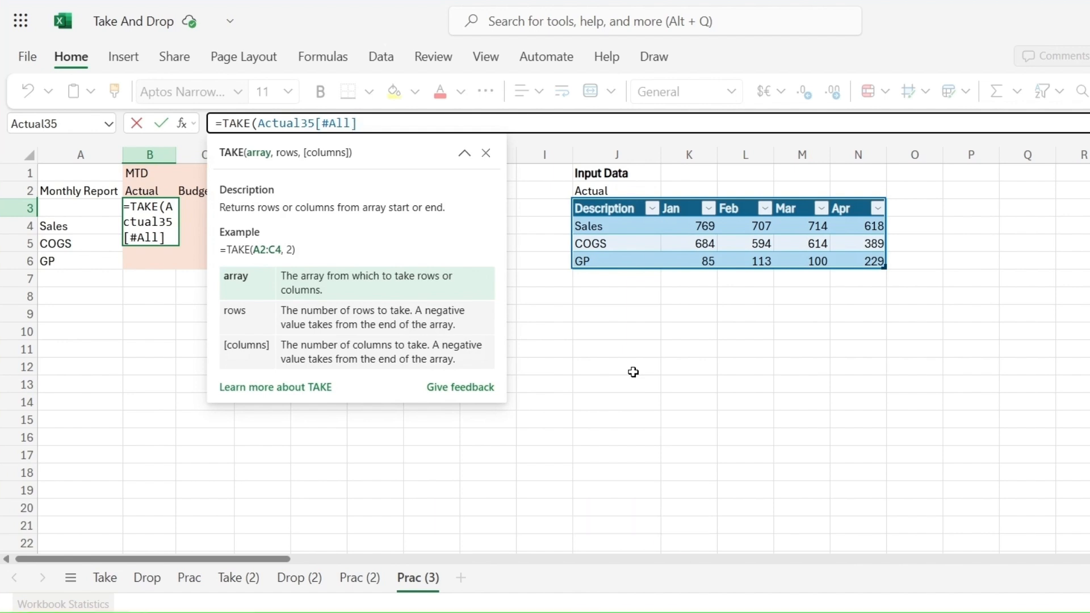
{"action": "type", "text": ",,"}
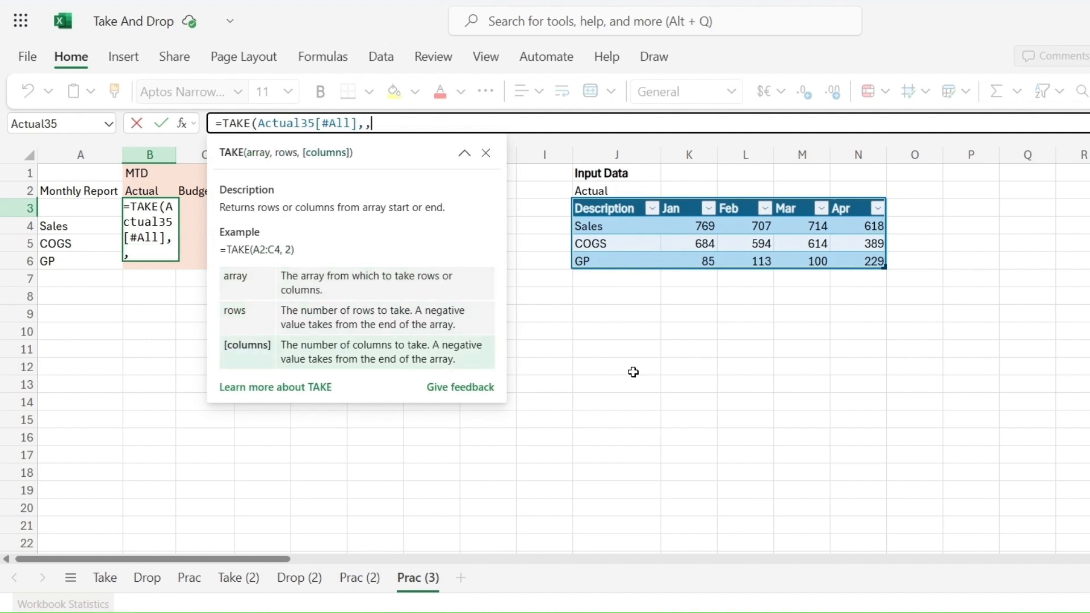
{"action": "type", "text": "-1)"}
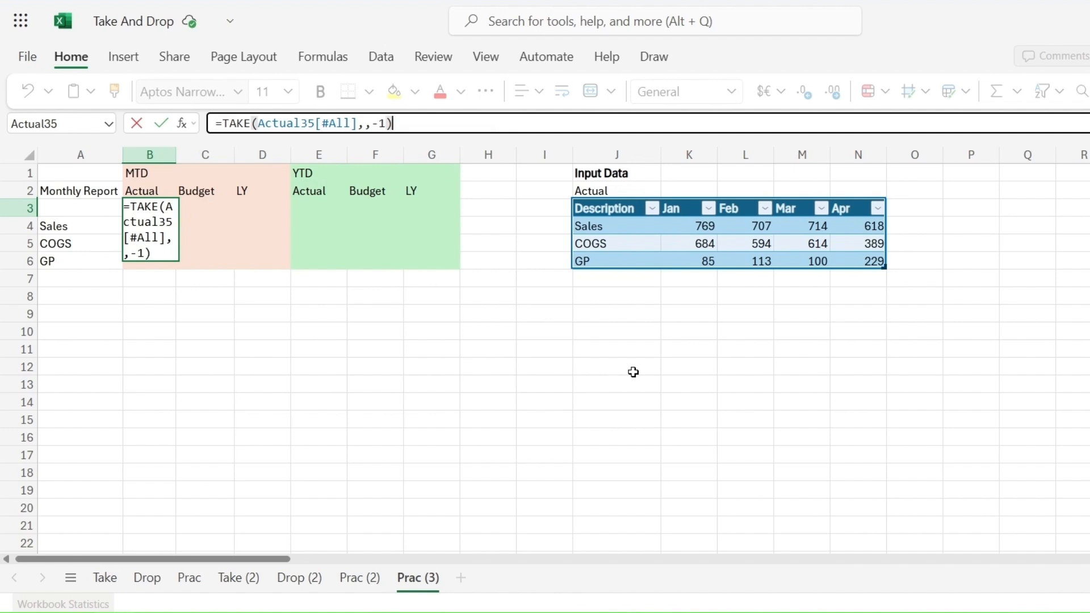
Step: Complete the TAKE formula to return only the last column (columns argument -1) and enter it
{"action": "key", "text": "Return"}
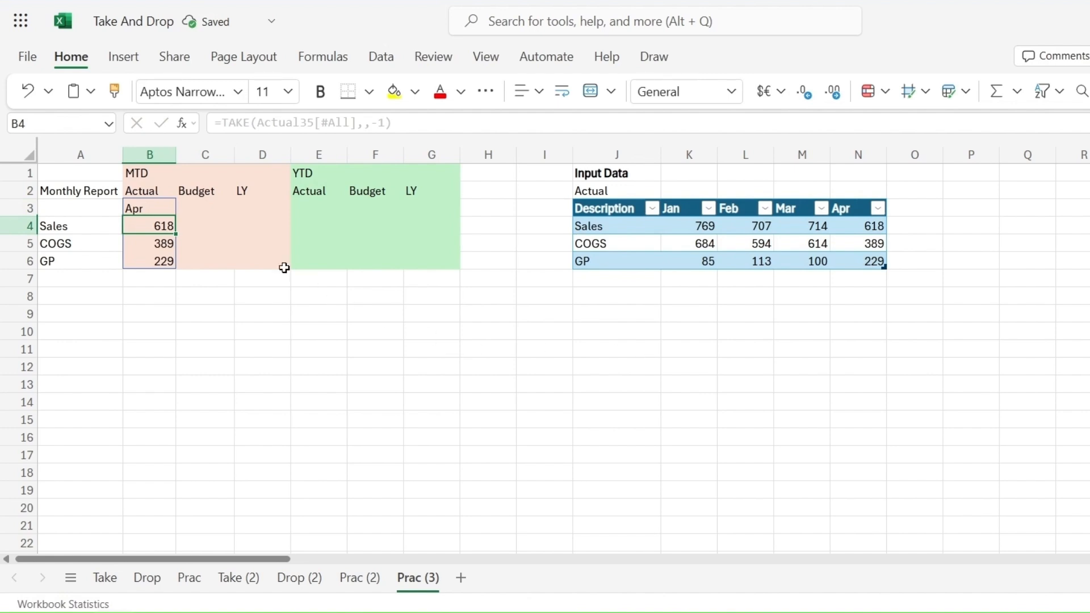
Step: Start a CHOOSECOLS formula in the Budget cell C3
{"action": "left_click", "coordinate": [163, 207]}
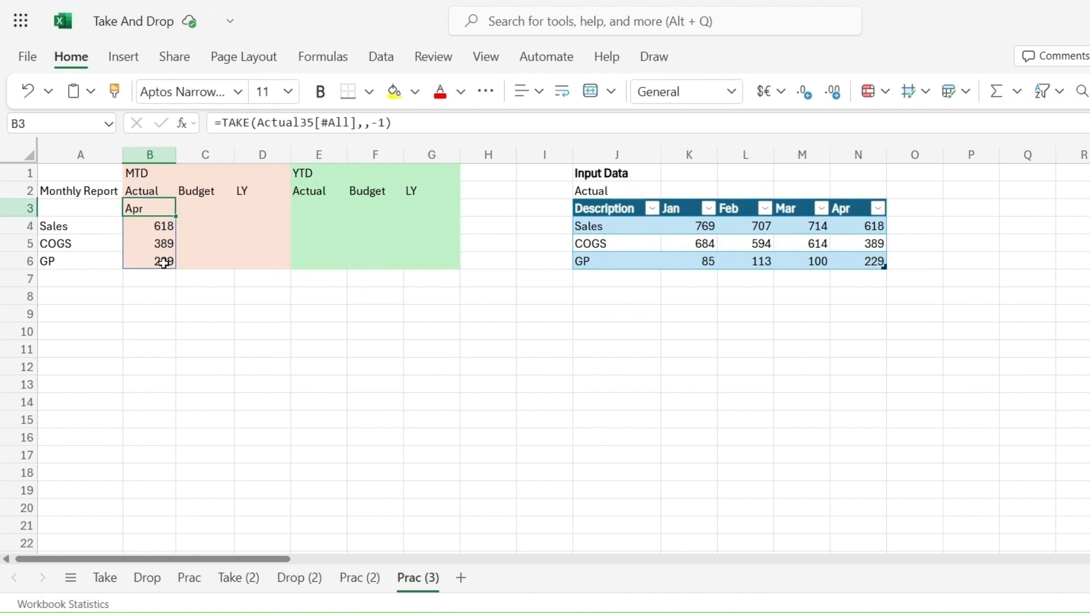
{"action": "left_click", "coordinate": [204, 207]}
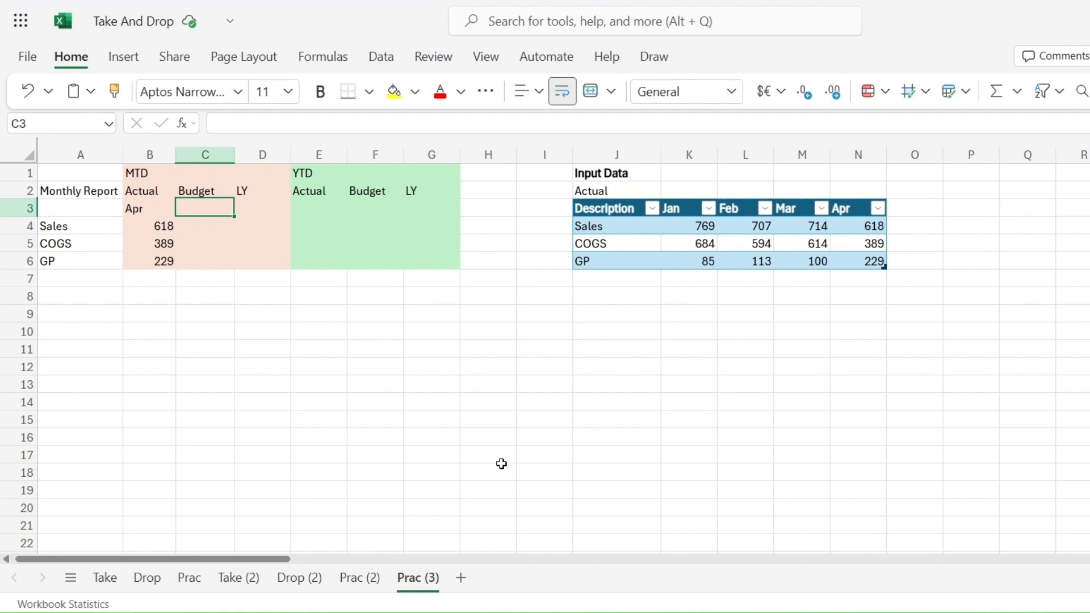
{"action": "type", "text": "="}
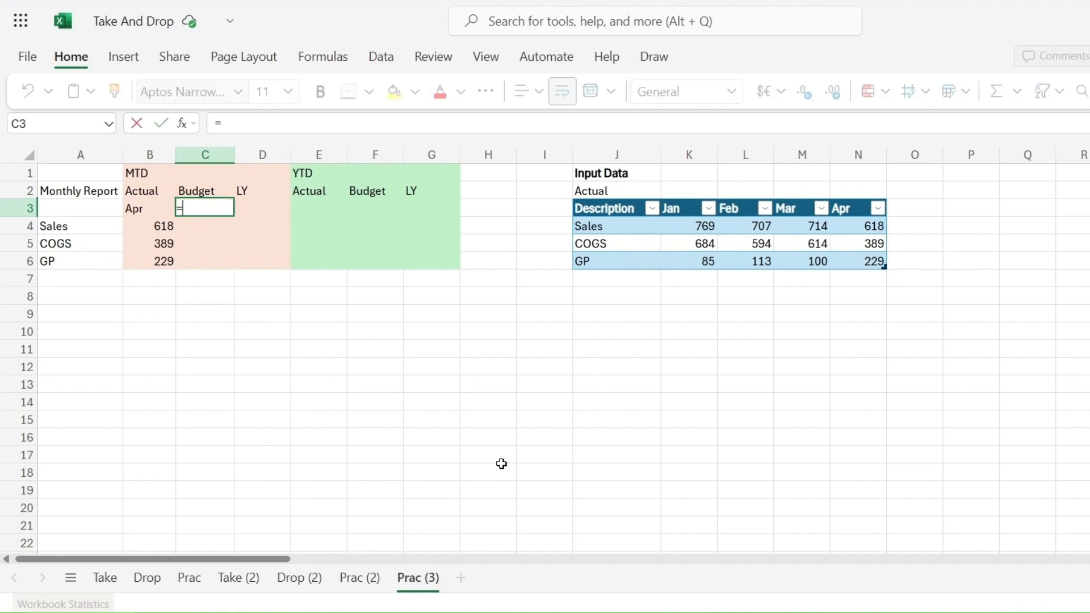
{"action": "type", "text": "CHOOS"}
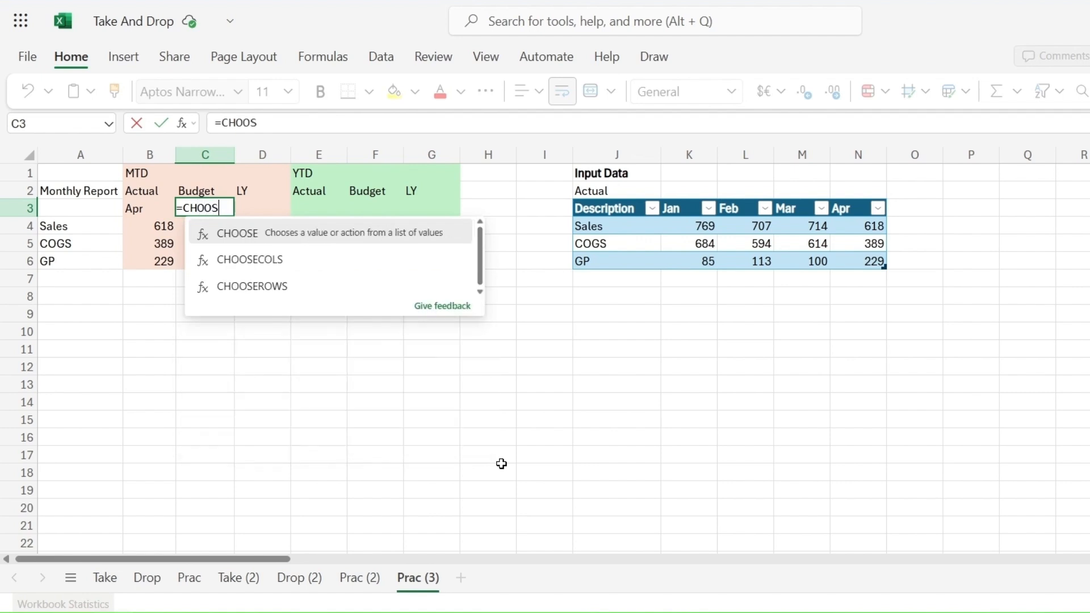
{"action": "type", "text": "ECOLS"}
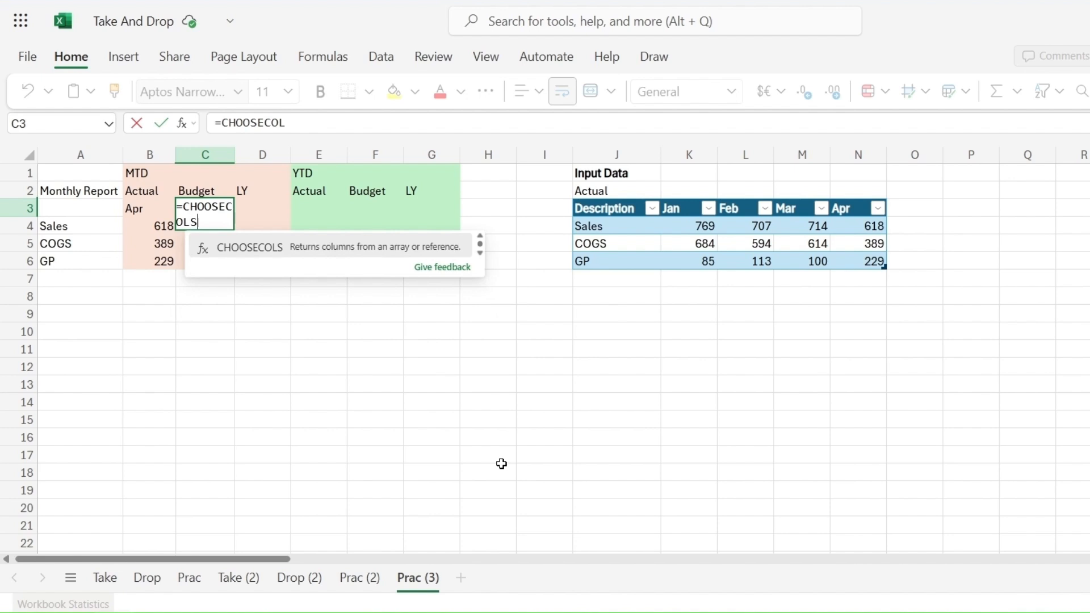
{"action": "type", "text": "9"}
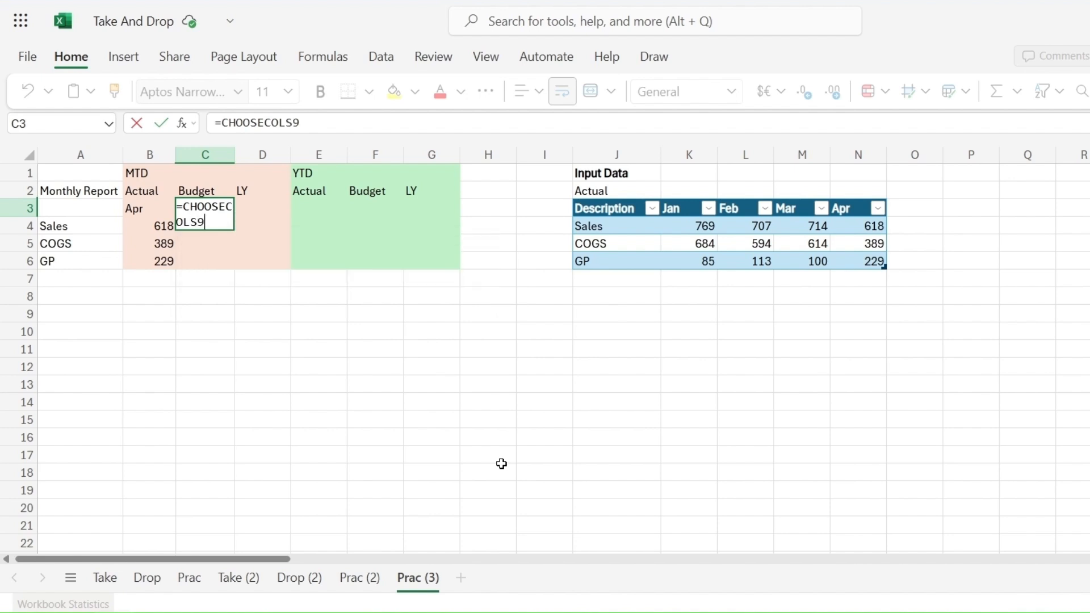
{"action": "key", "text": "BackSpace"}
{"action": "type", "text": "("}
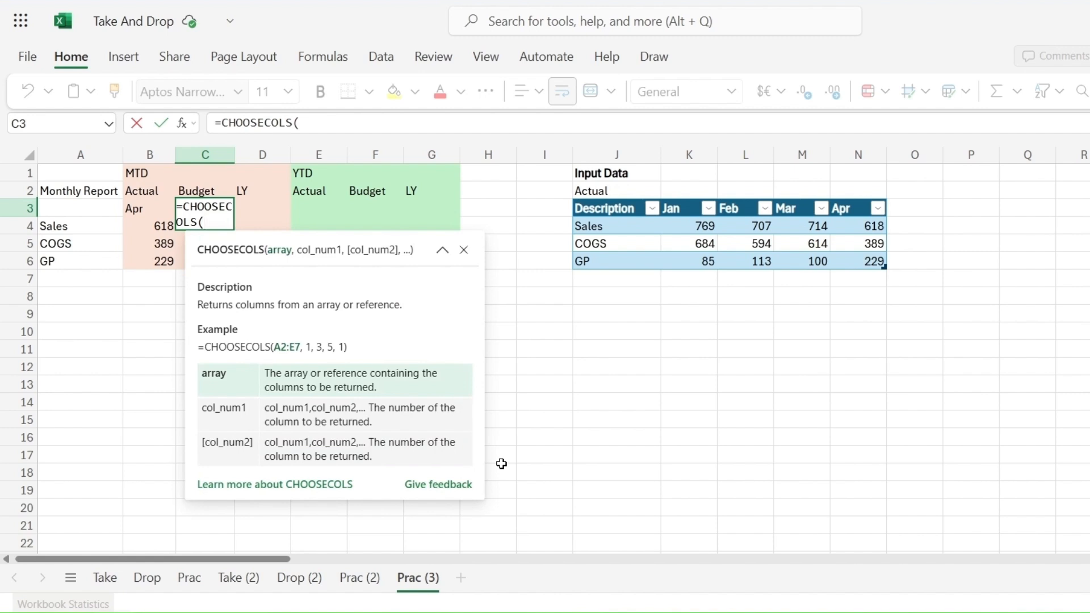
{"action": "type", "text": "Y9"}
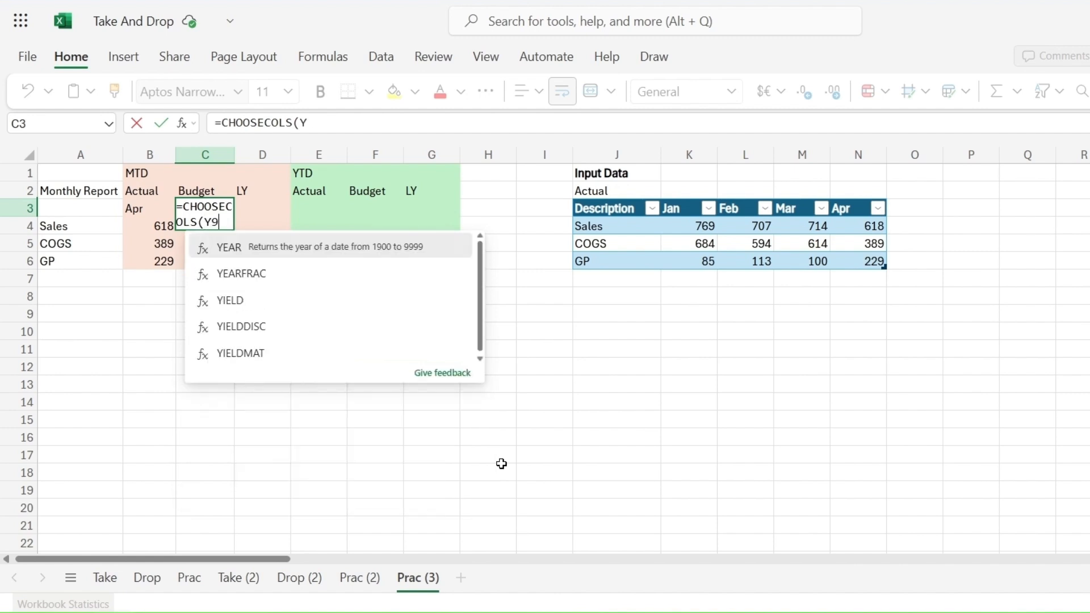
{"action": "key", "text": "BackSpace"}
Step: Set the CHOOSECOLS array to the Budget table range Y9:AJ12
{"action": "scroll", "coordinate": [501, 463], "scroll_direction": "right", "scroll_amount": 6}
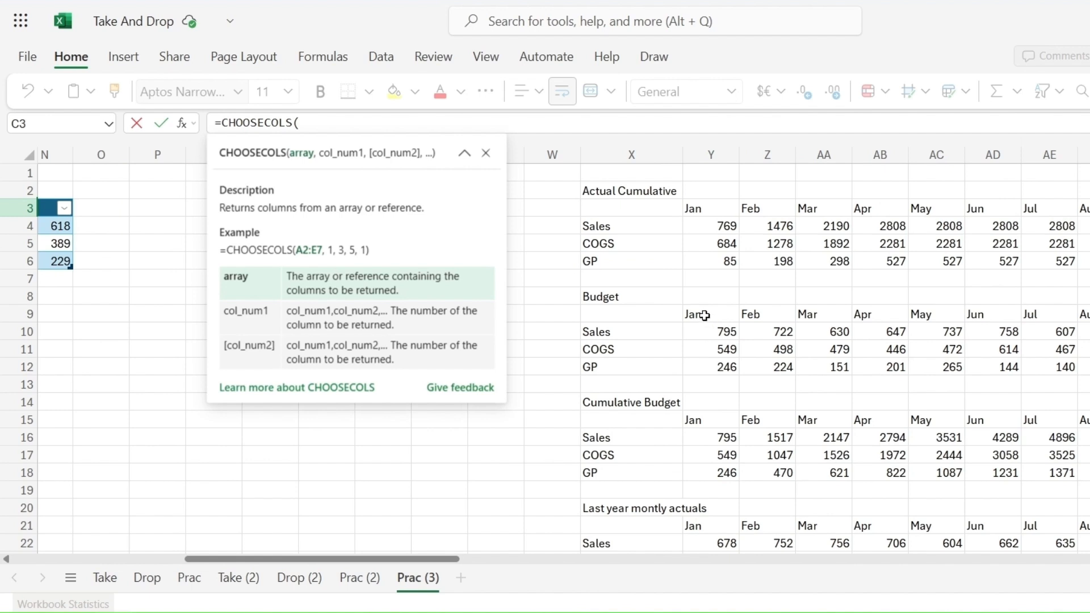
{"action": "left_click_drag", "start_coordinate": [704, 315], "coordinate": [937, 368]}
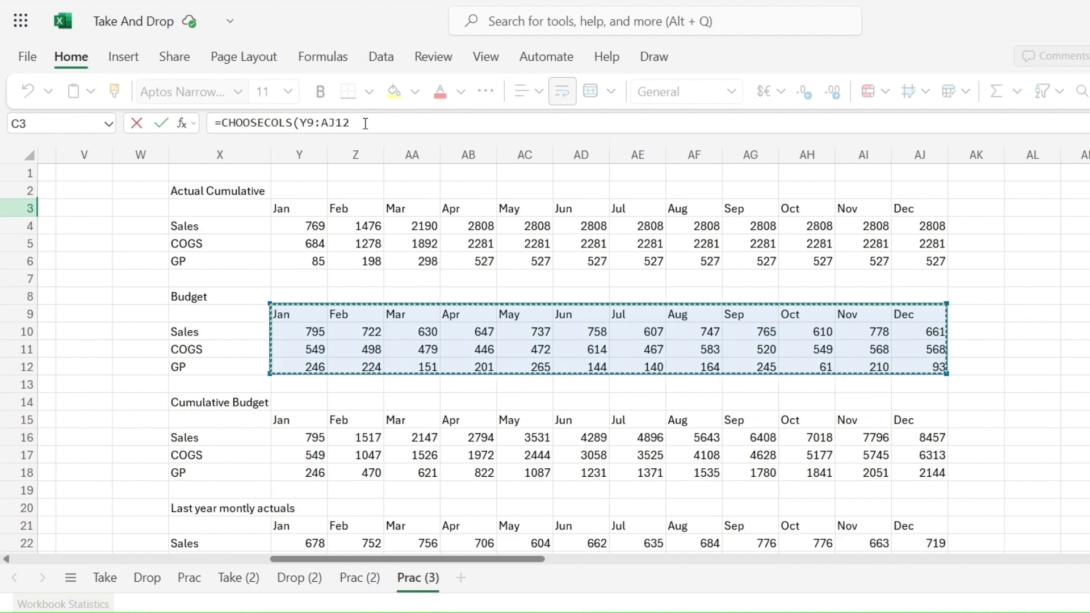
{"action": "left_click", "coordinate": [394, 124]}
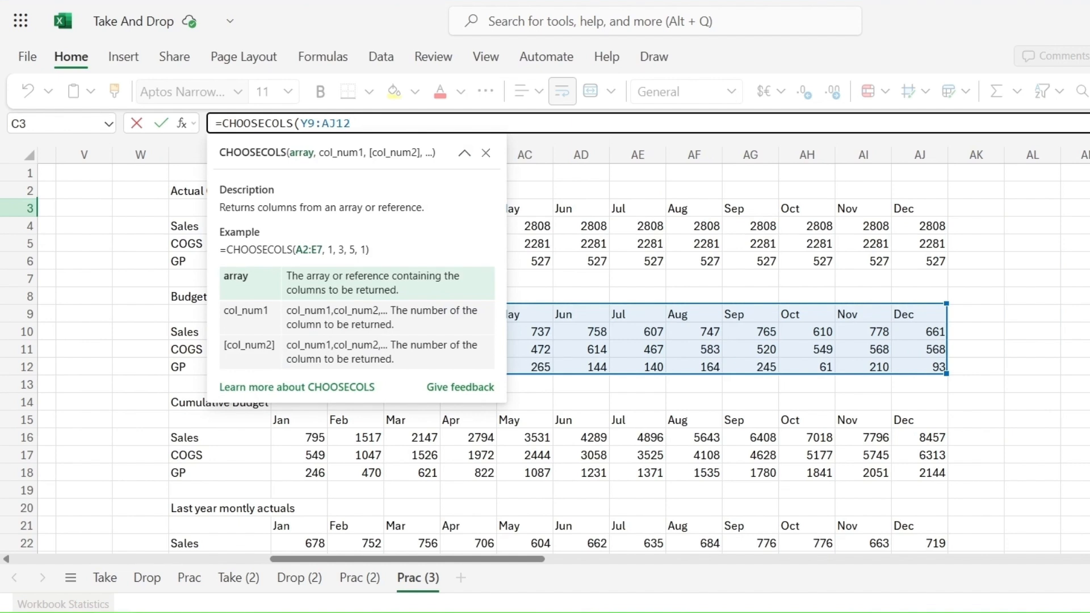
Step: Nest an HLOOKUP as the column number, looking up the month in B3
{"action": "type", "text": ","}
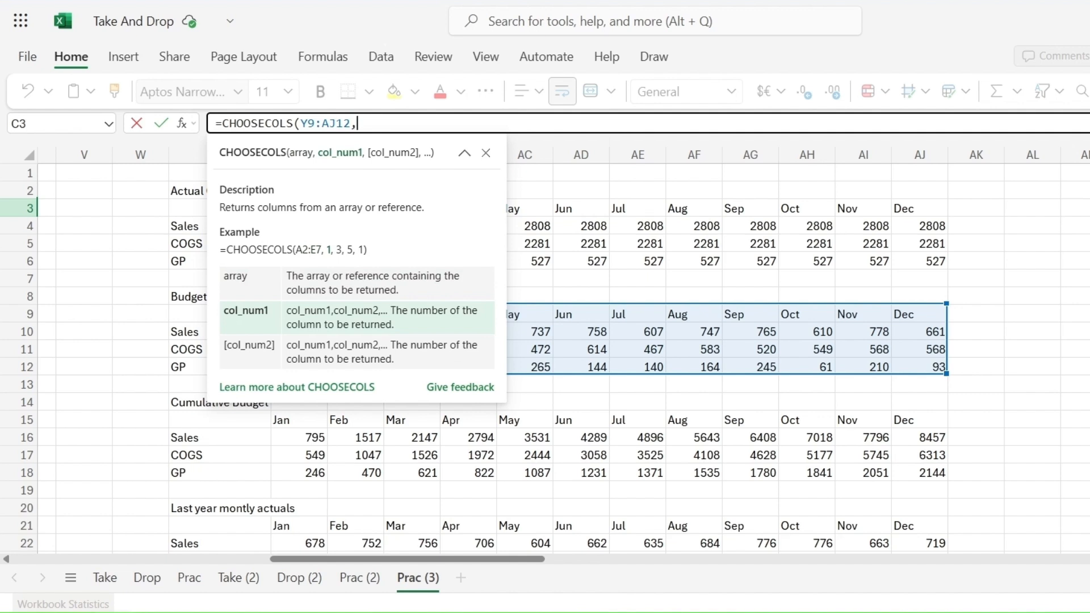
{"action": "type", "text": "H"}
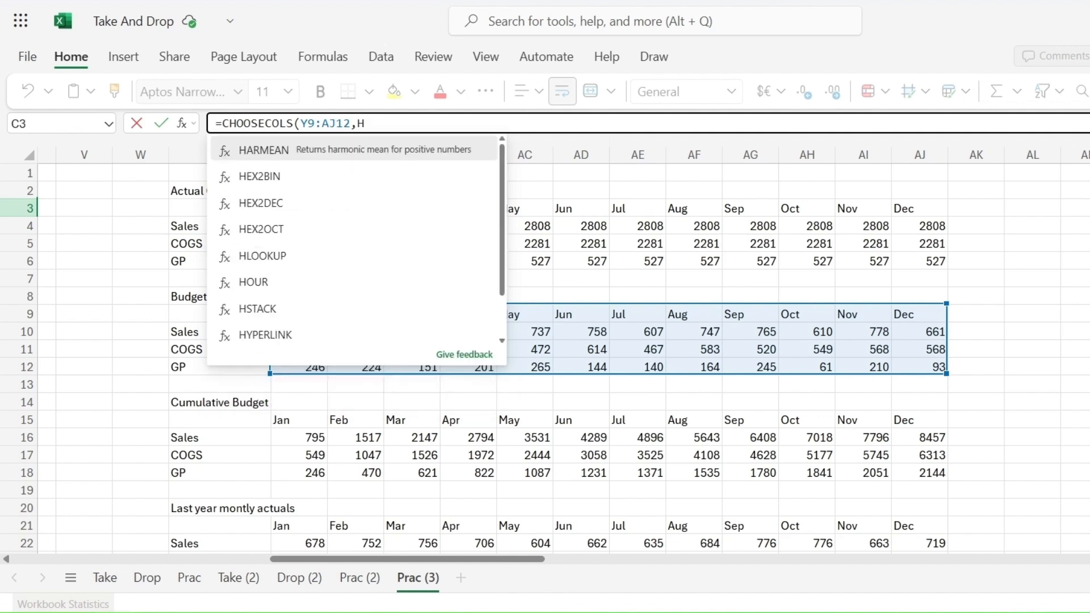
{"action": "type", "text": "LOOK"}
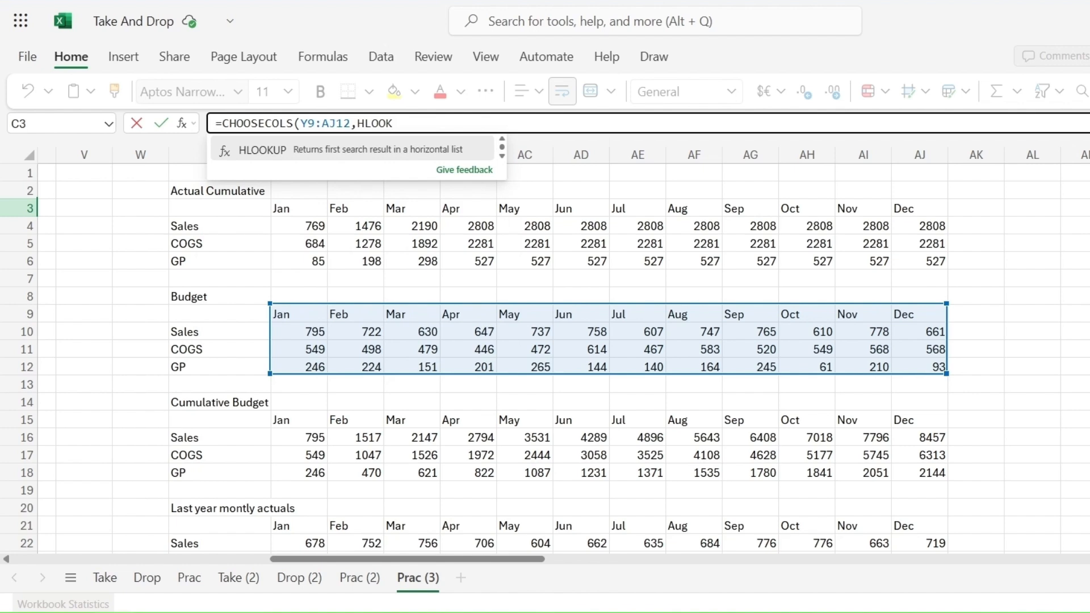
{"action": "type", "text": "UP("}
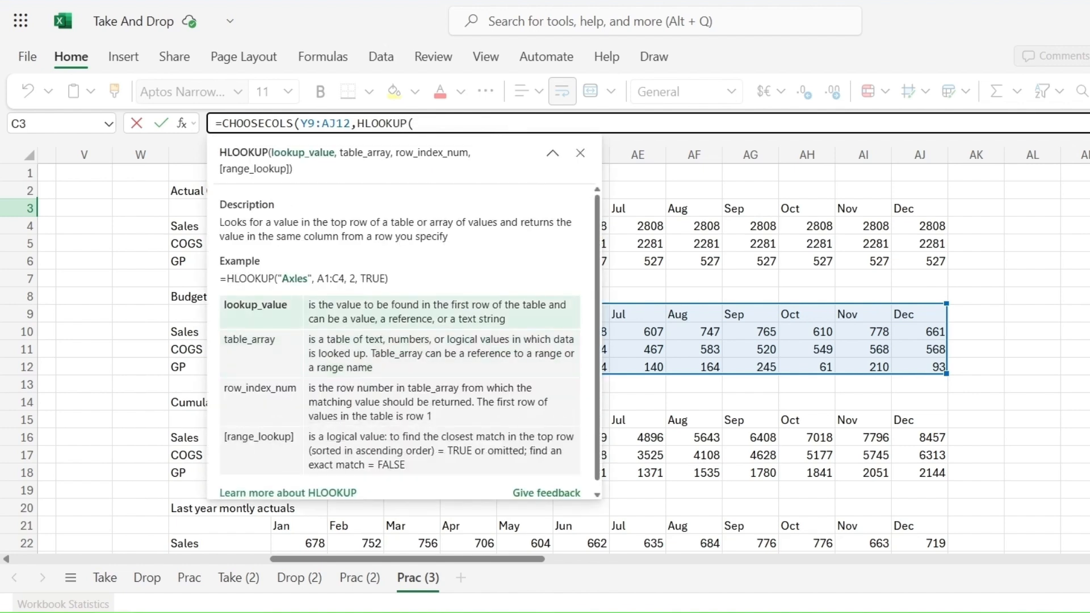
{"action": "left_click", "coordinate": [104, 215]}
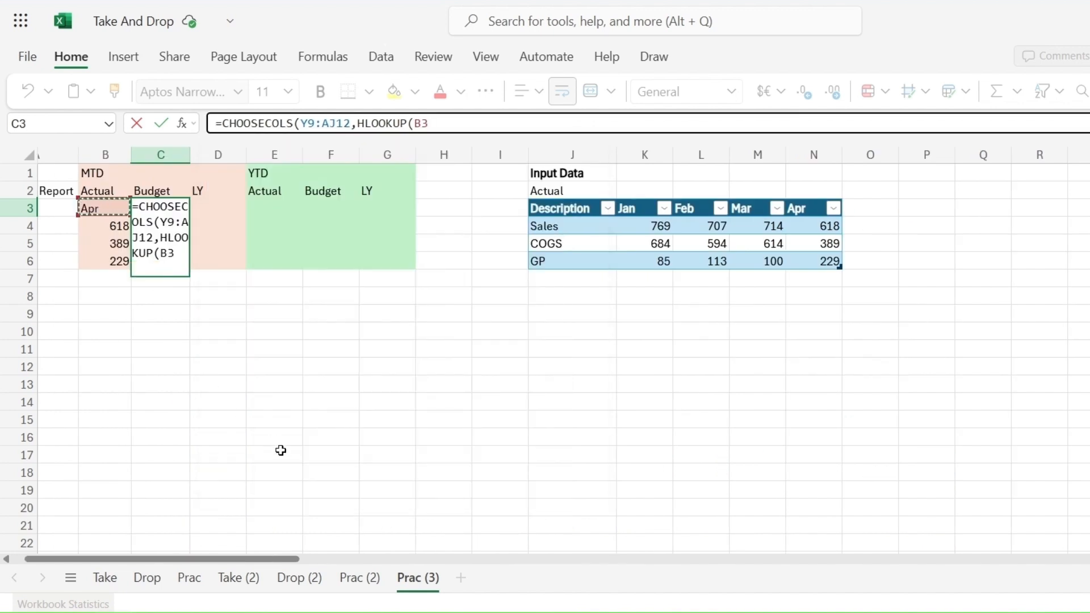
{"action": "type", "text": ","}
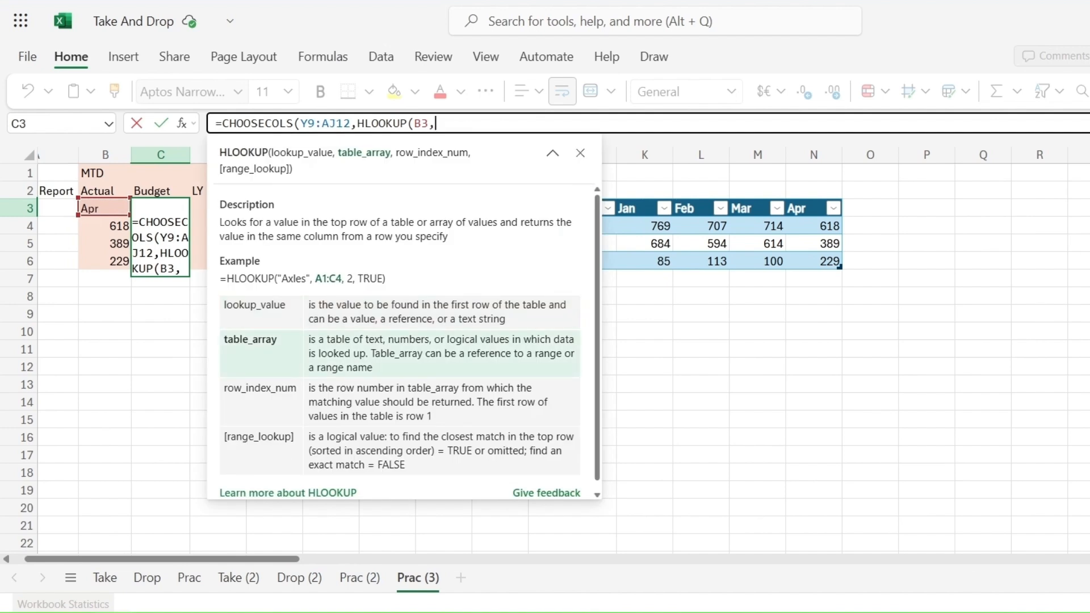
Step: Complete the HLOOKUP with the month table Y32:AJ33, row 2 and exact match 0, close both functions and enter the Budget formula
{"action": "scroll", "coordinate": [795, 352], "scroll_direction": "down", "scroll_amount": 4}
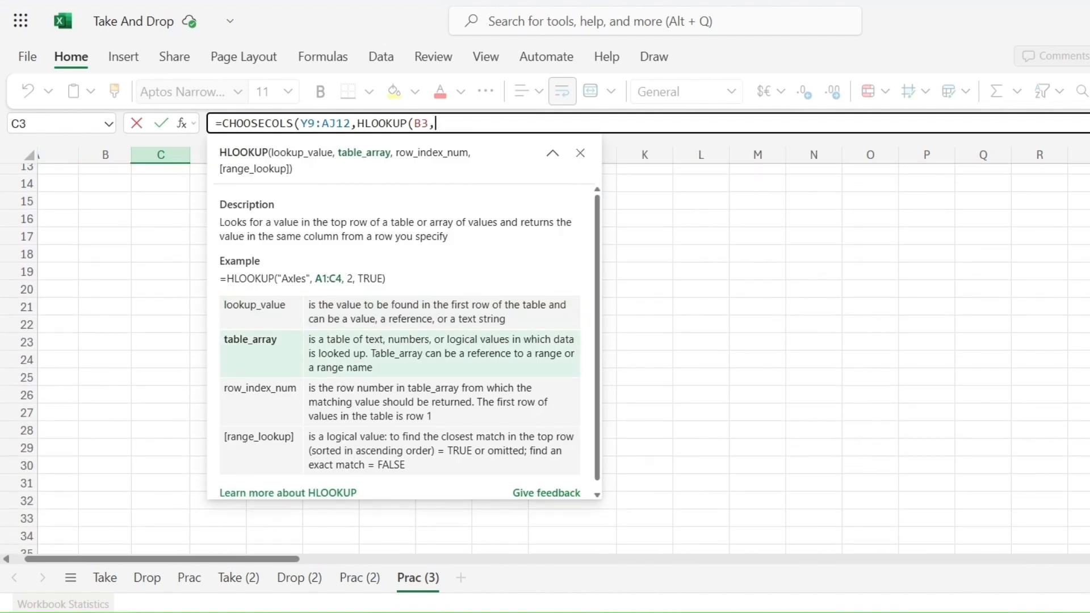
{"action": "scroll", "coordinate": [727, 352], "scroll_direction": "down", "scroll_amount": 3}
{"action": "scroll", "coordinate": [726, 352], "scroll_direction": "right", "scroll_amount": 6}
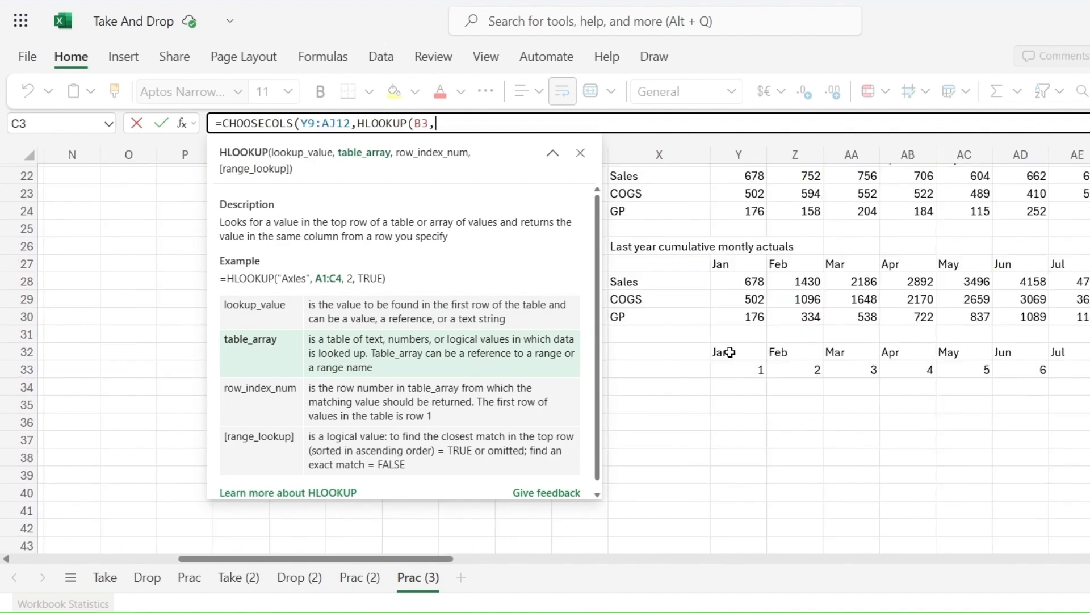
{"action": "mouse_move", "coordinate": [727, 352]}
{"action": "left_mouse_down"}
{"action": "mouse_move", "coordinate": [773, 363]}
{"action": "mouse_move", "coordinate": [1089, 370]}
{"action": "mouse_move", "coordinate": [802, 390]}
{"action": "mouse_move", "coordinate": [715, 369]}
{"action": "left_mouse_up"}
{"action": "type", "text": ",2"}
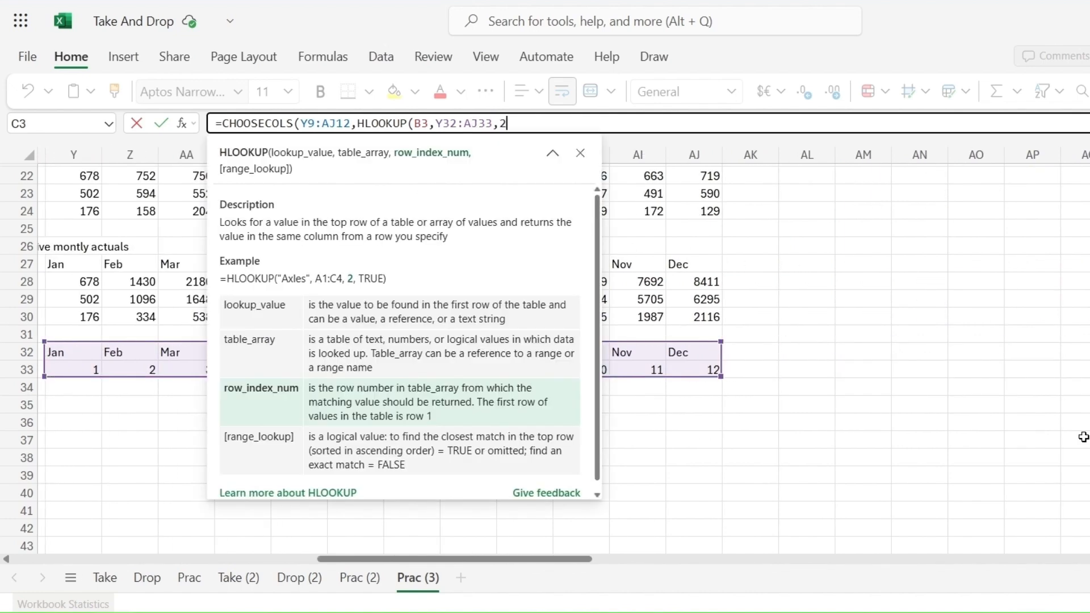
{"action": "type", "text": ",0"}
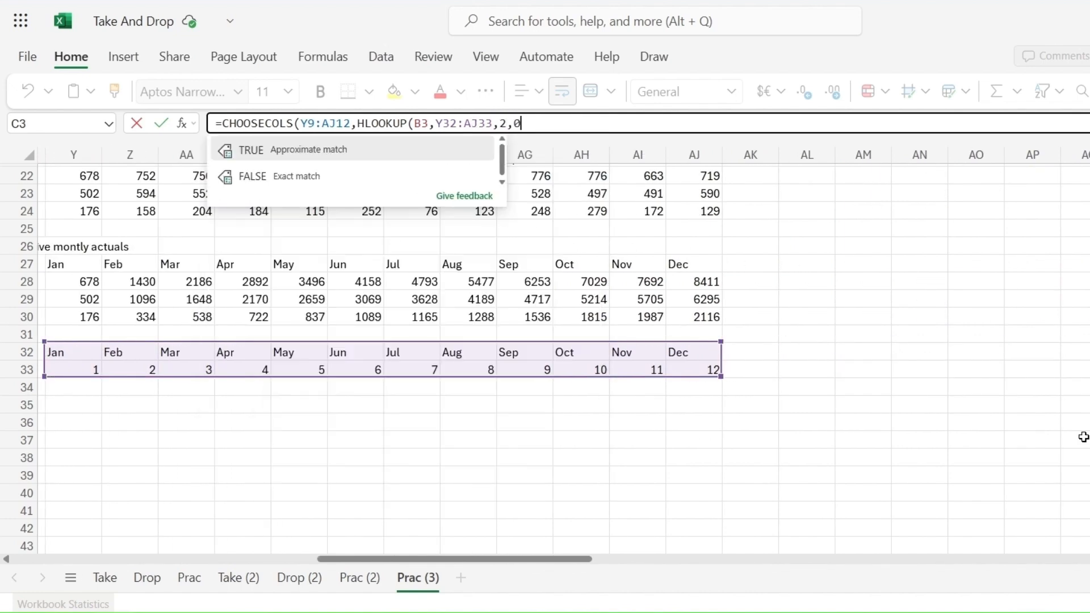
{"action": "type", "text": ")"}
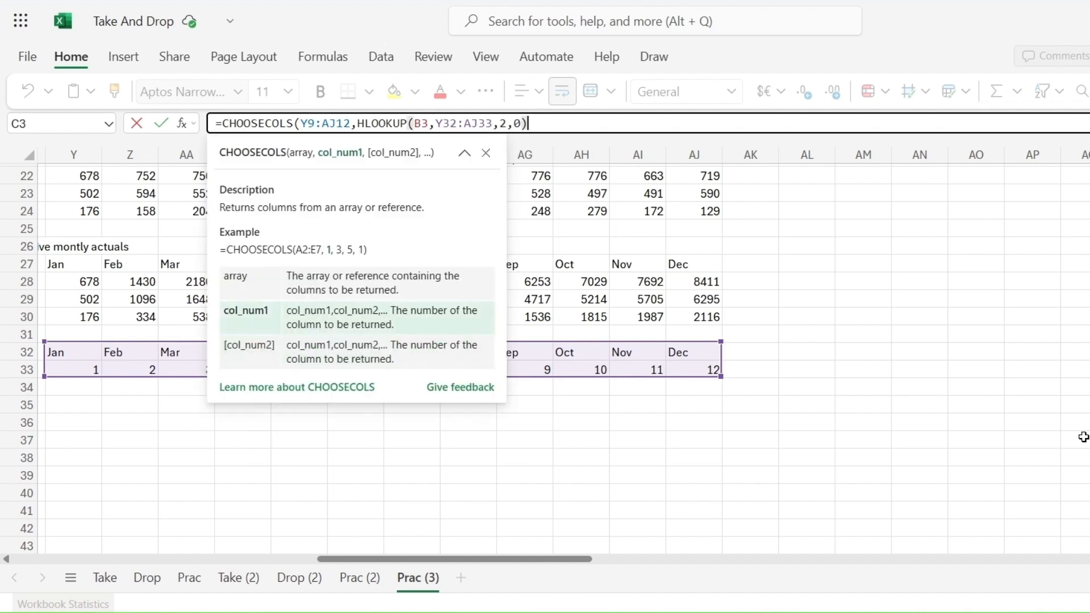
{"action": "type", "text": ")"}
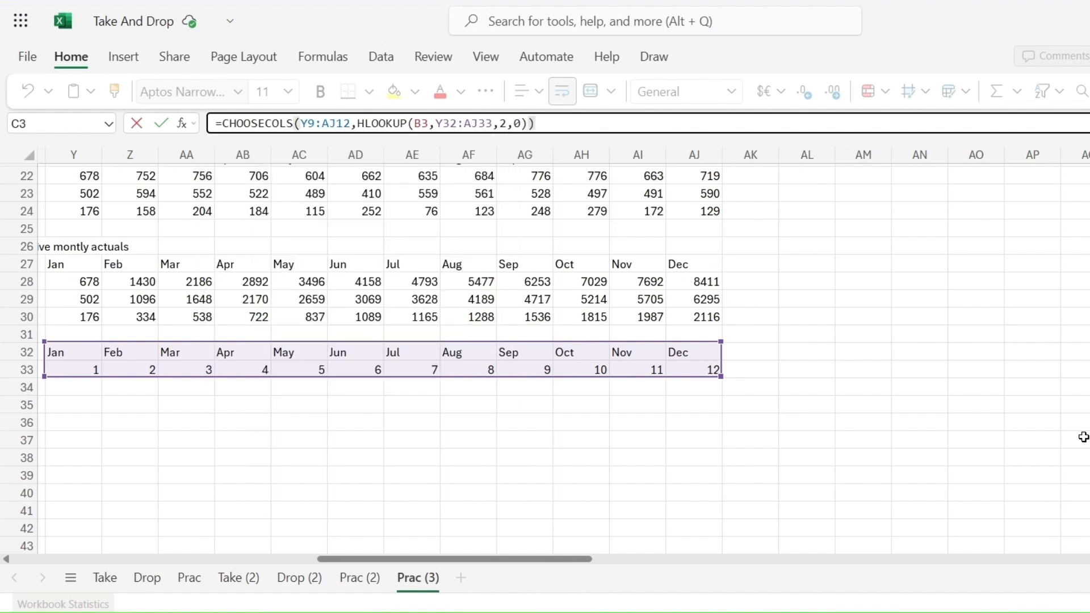
{"action": "key", "text": "Return"}
Step: Start a CHOOSECOLS formula in the LY cell D3
{"action": "key", "text": "Up"}
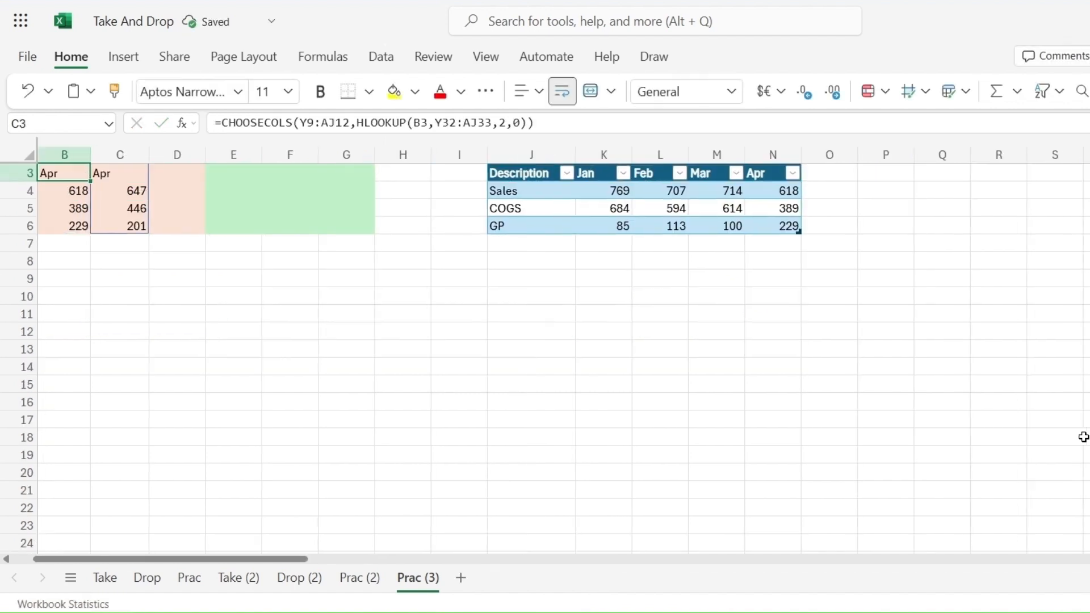
{"action": "key", "text": "Left"}
{"action": "key", "text": "Left"}
{"action": "key", "text": "Up"}
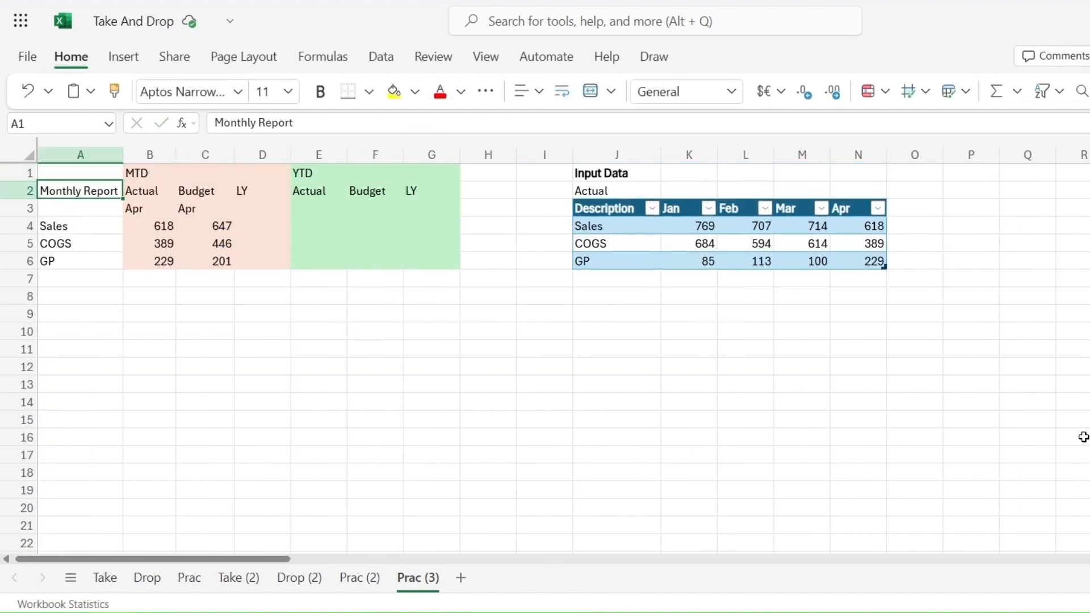
{"action": "key", "text": "Down"}
{"action": "key", "text": "Right"}
{"action": "key", "text": "Right"}
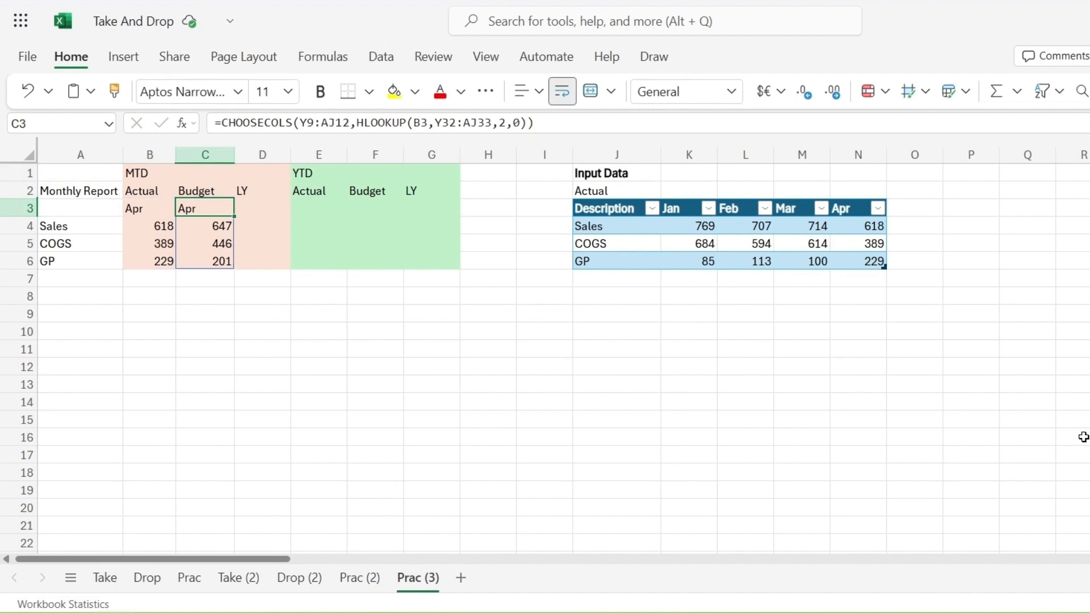
{"action": "key", "text": "Right"}
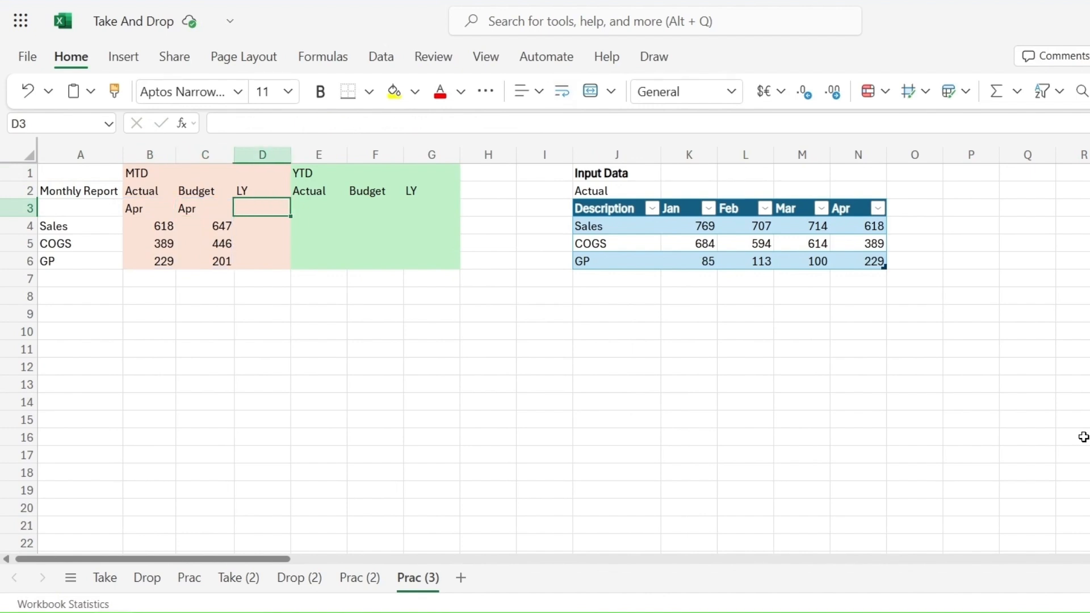
{"action": "type", "text": "="}
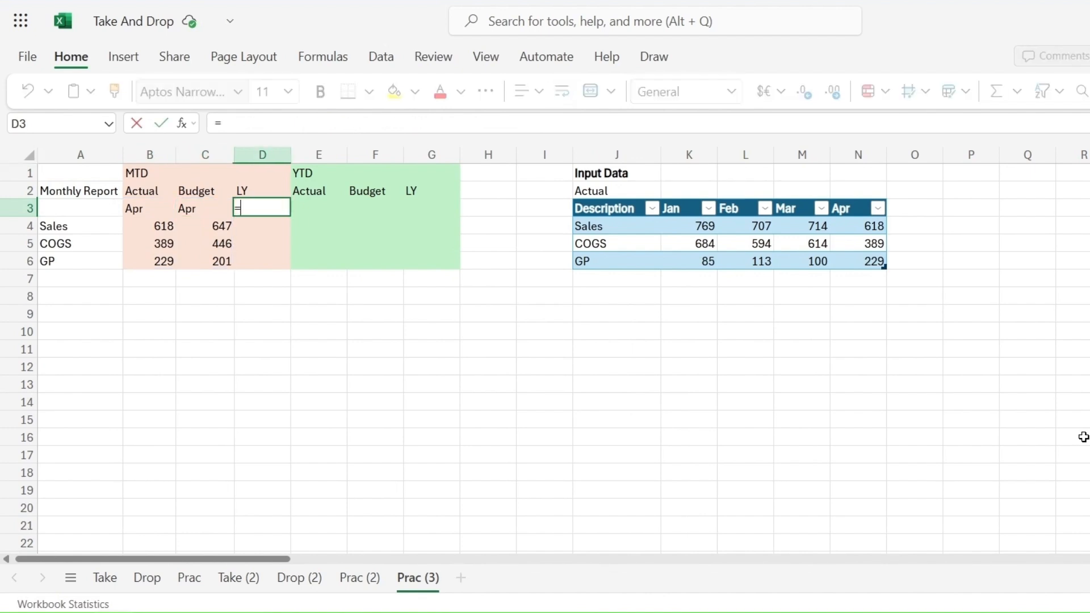
{"action": "type", "text": "CH"}
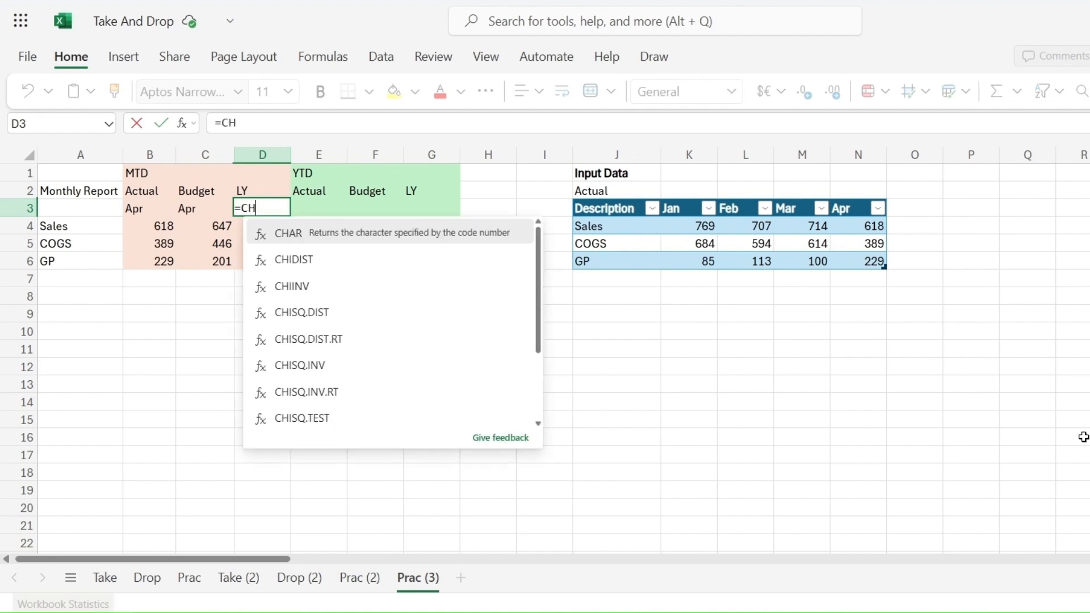
{"action": "type", "text": "OOSE"}
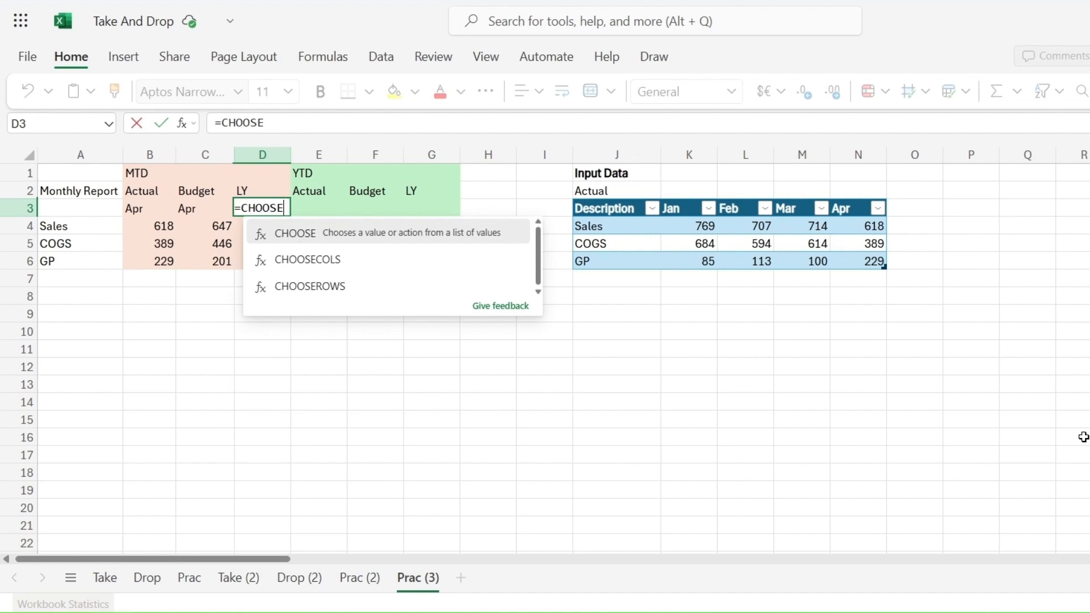
{"action": "type", "text": "COL"}
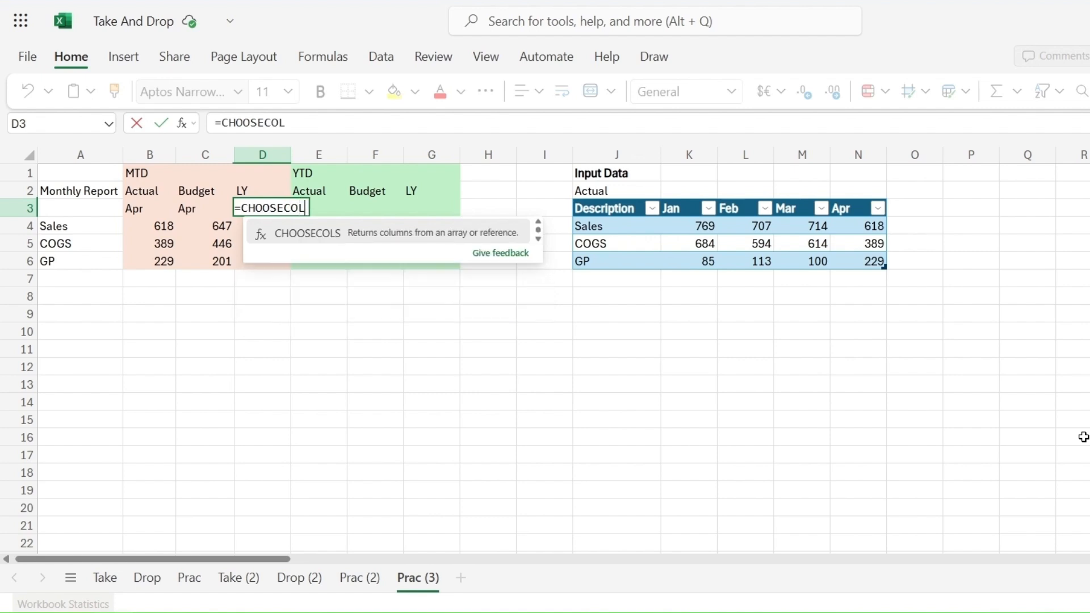
{"action": "type", "text": "S("}
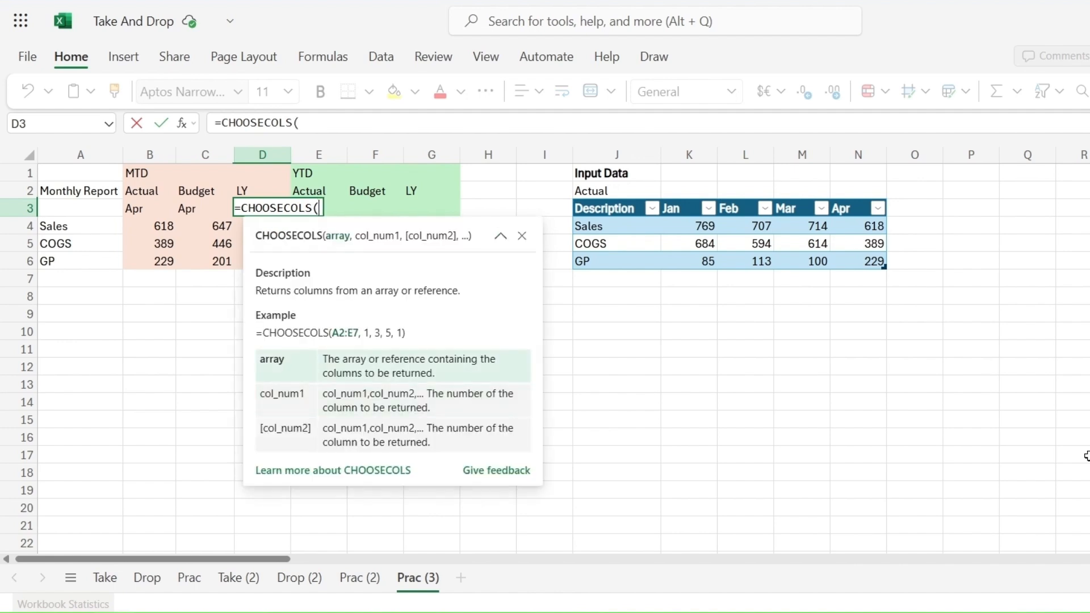
Step: Set the CHOOSECOLS array to the last year monthly actuals range Y21:AJ24
{"action": "left_click_drag", "start_coordinate": [284, 561], "coordinate": [449, 562]}
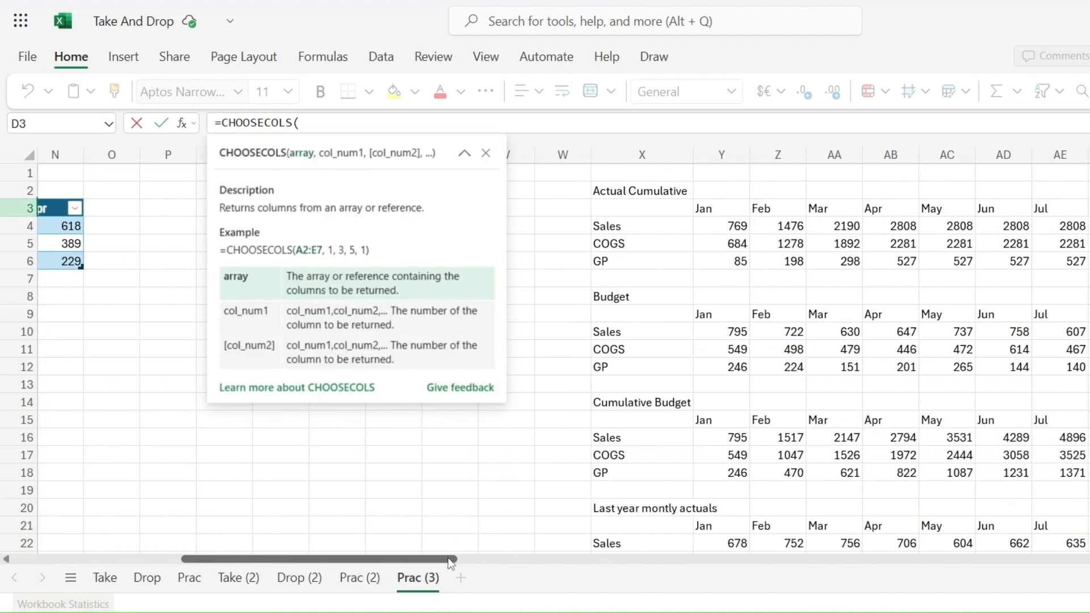
{"action": "scroll", "coordinate": [807, 472], "scroll_direction": "down", "scroll_amount": 1}
{"action": "scroll", "coordinate": [807, 472], "scroll_direction": "down", "scroll_amount": 5}
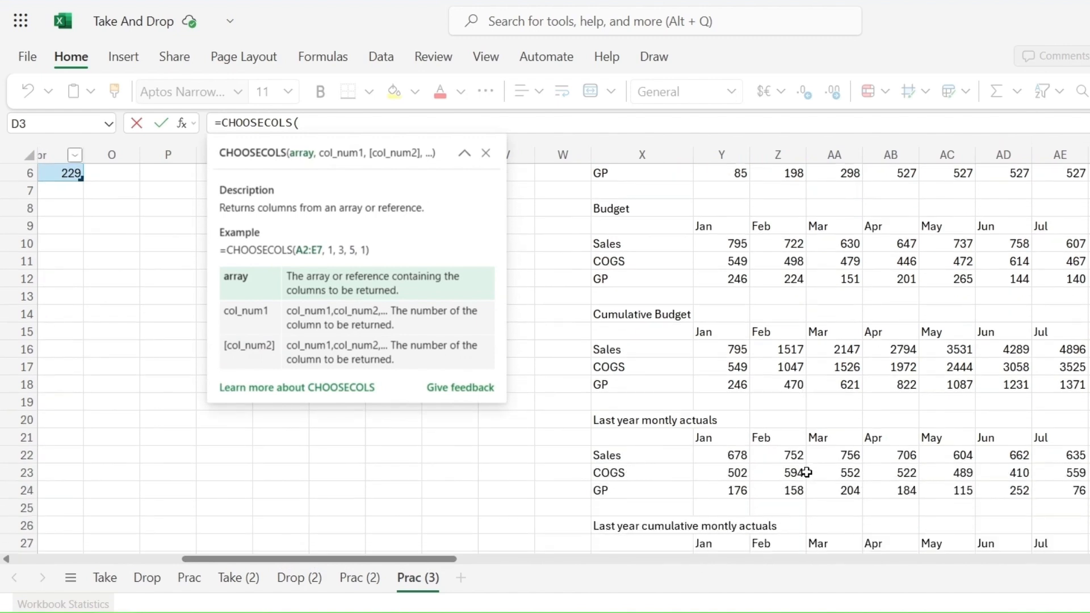
{"action": "left_click_drag", "start_coordinate": [720, 264], "coordinate": [1089, 314]}
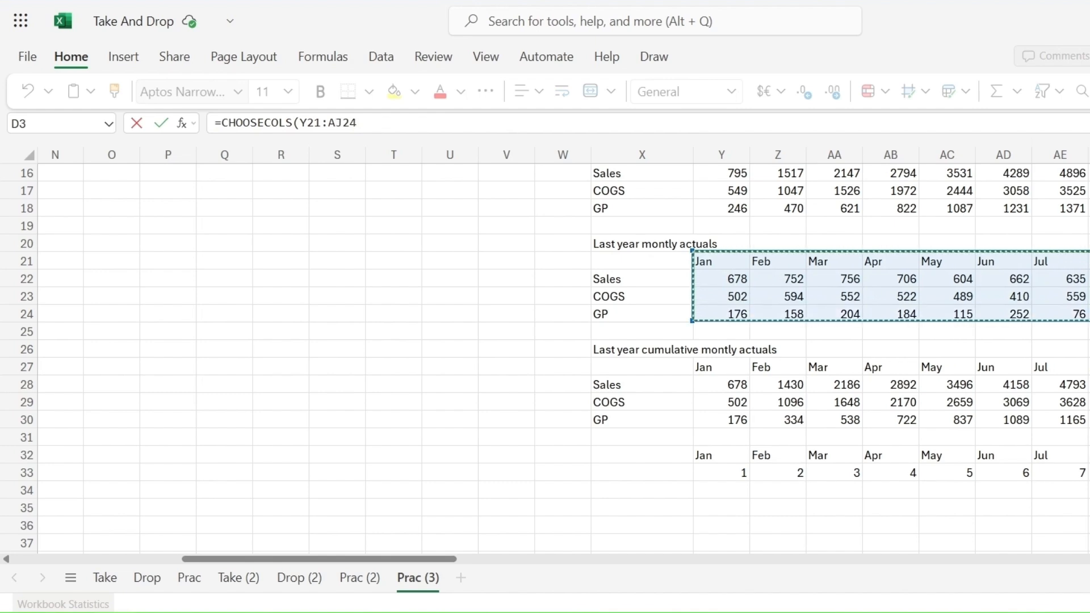
{"action": "scroll", "coordinate": [891, 311], "scroll_direction": "right", "scroll_amount": 5}
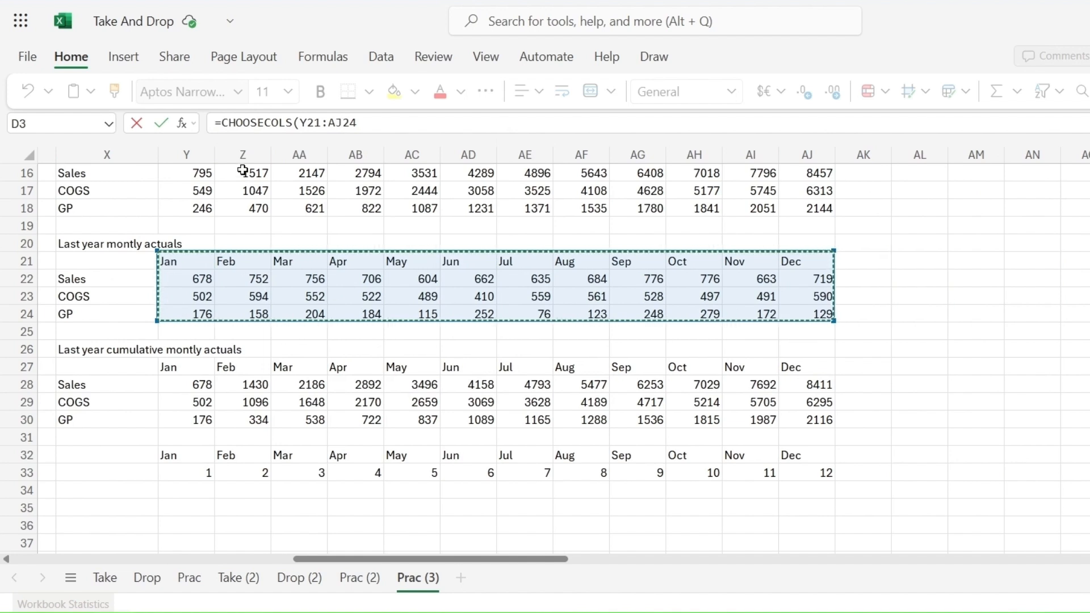
{"action": "left_click", "coordinate": [375, 123]}
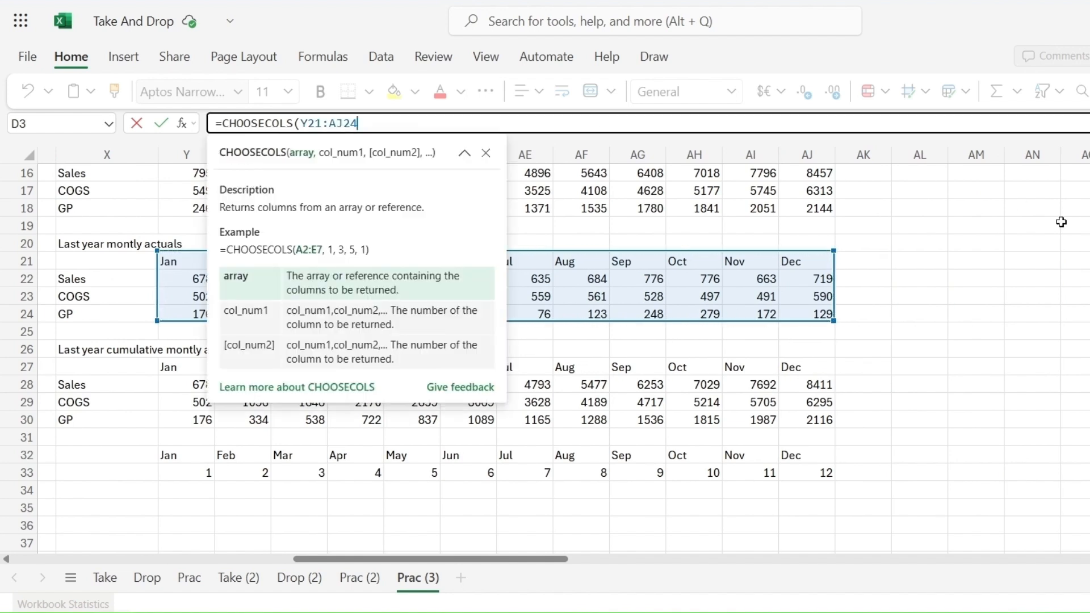
{"action": "type", "text": ","}
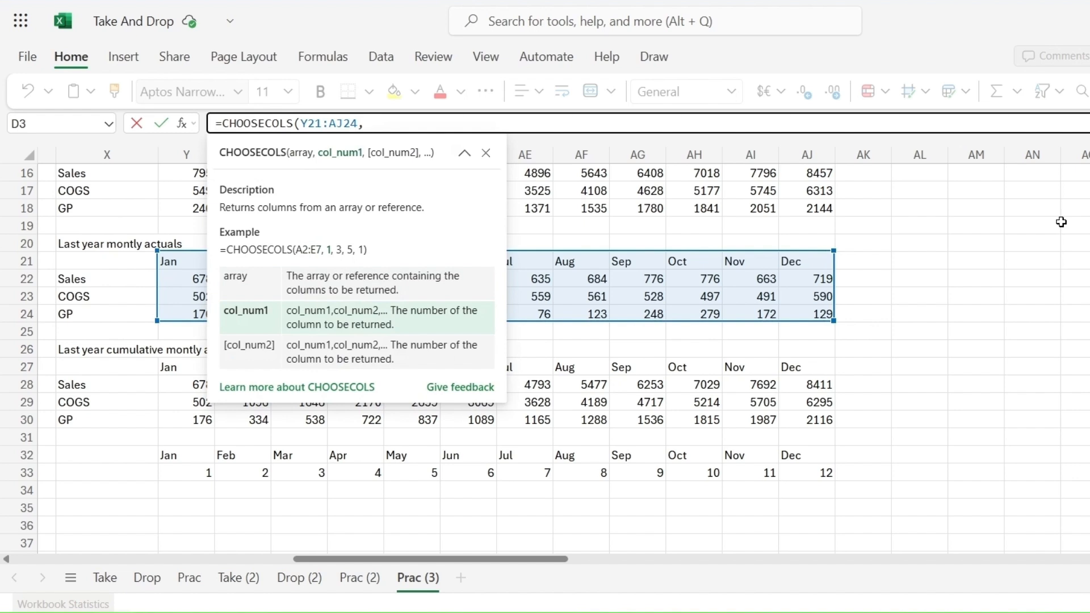
{"action": "type", "text": "H"}
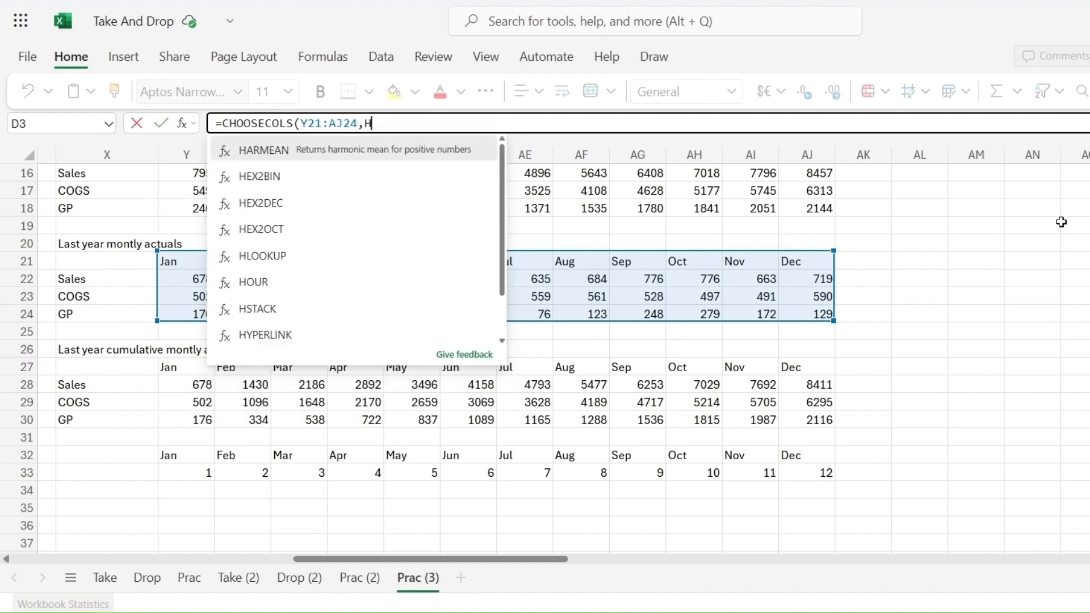
{"action": "type", "text": "LOOKU"}
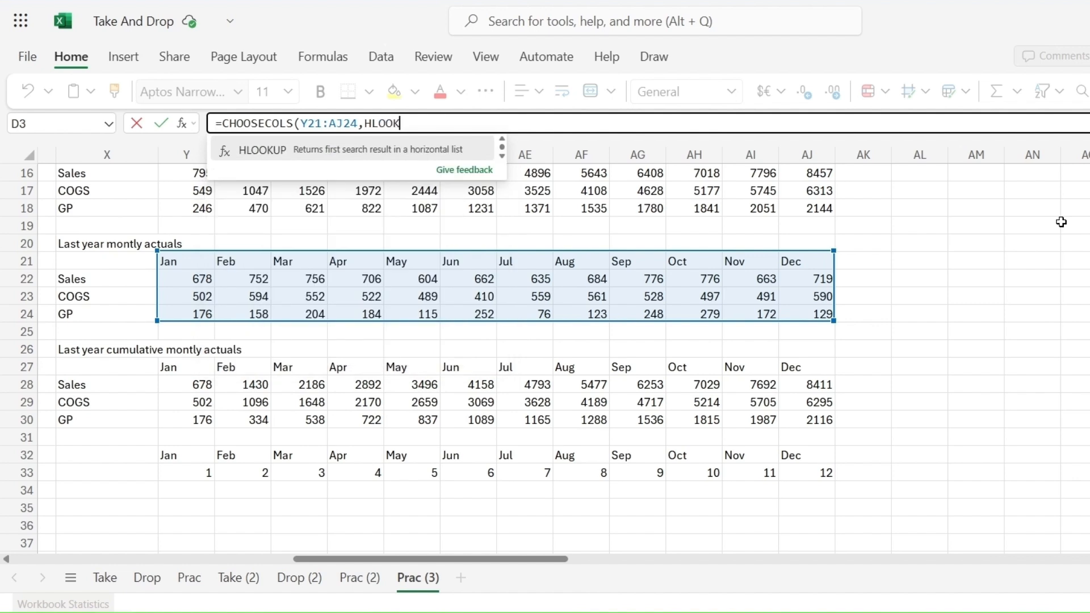
{"action": "type", "text": "P9"}
Step: Nest an HLOOKUP as the column number, looking up the month in B3
{"action": "key", "text": "BackSpace"}
{"action": "type", "text": "("}
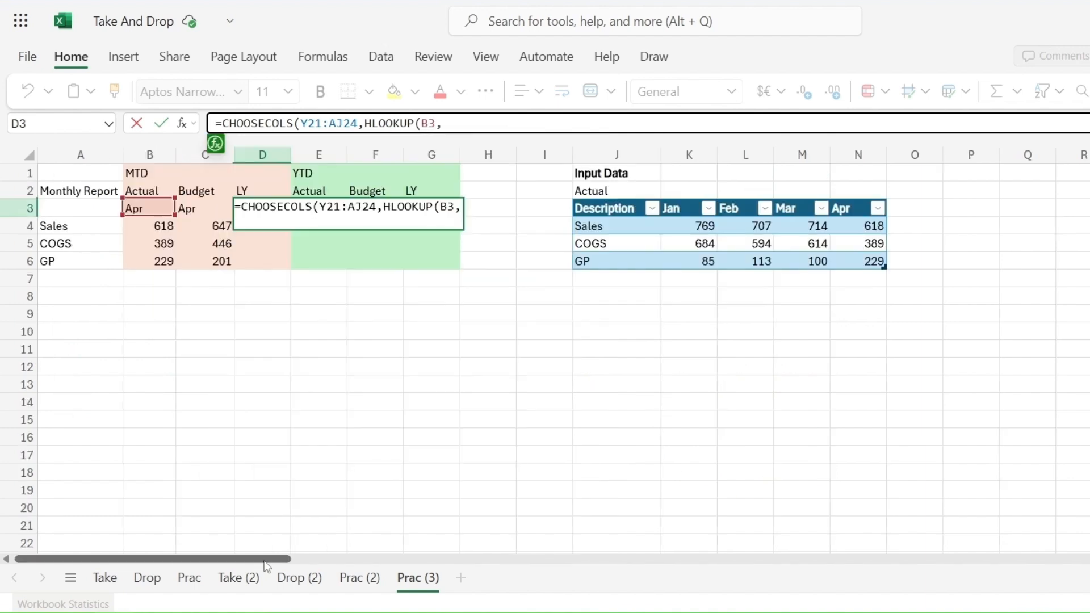
{"action": "left_click_drag", "start_coordinate": [262, 562], "coordinate": [527, 569]}
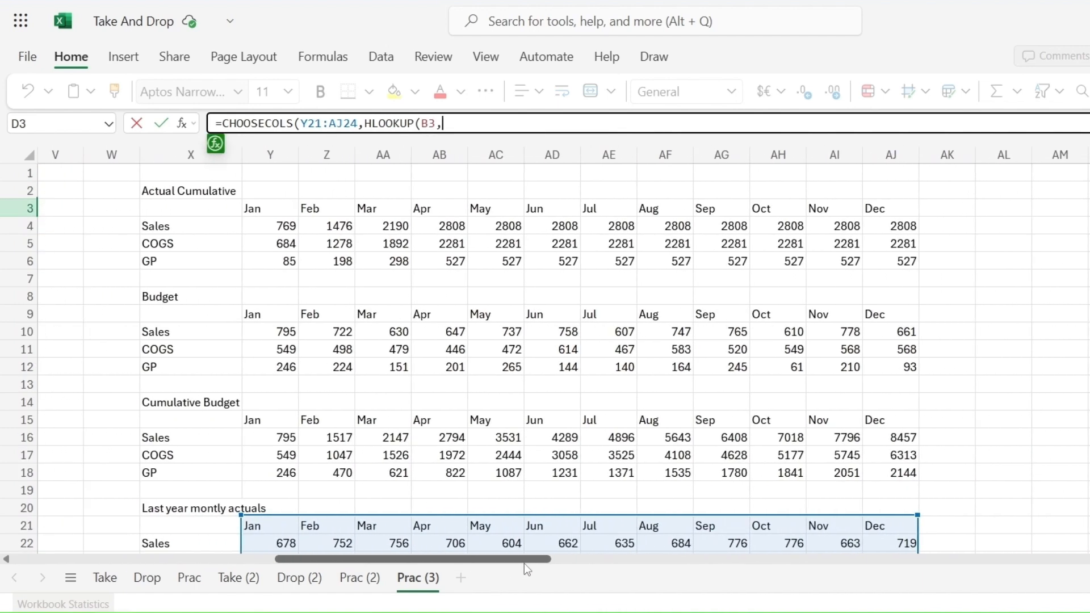
{"action": "scroll", "coordinate": [932, 447], "scroll_direction": "down", "scroll_amount": 9}
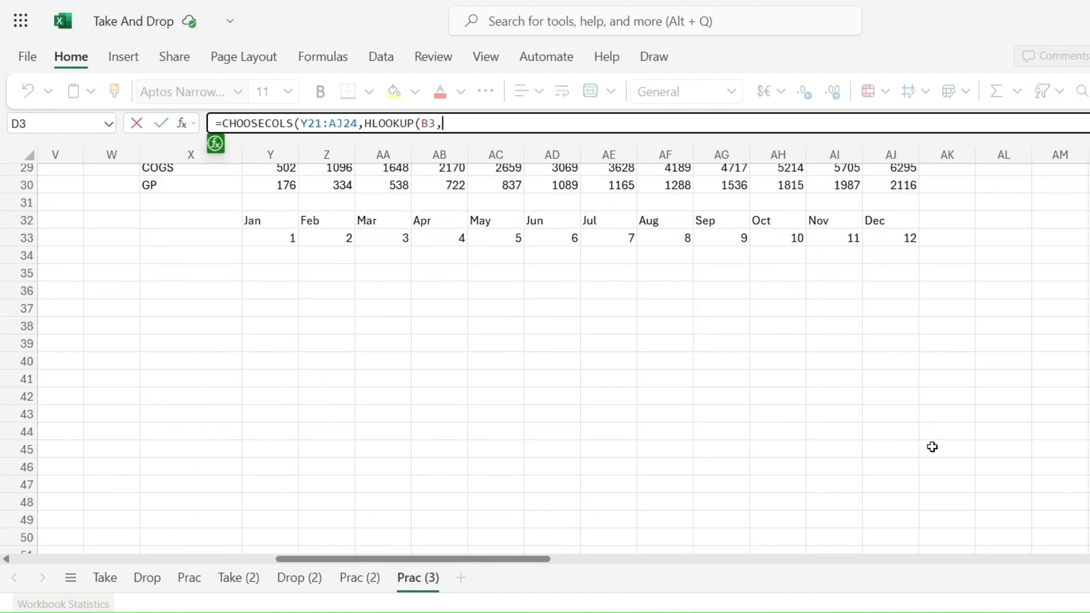
{"action": "scroll", "coordinate": [933, 447], "scroll_direction": "down", "scroll_amount": 2}
{"action": "scroll", "coordinate": [933, 447], "scroll_direction": "up", "scroll_amount": 3}
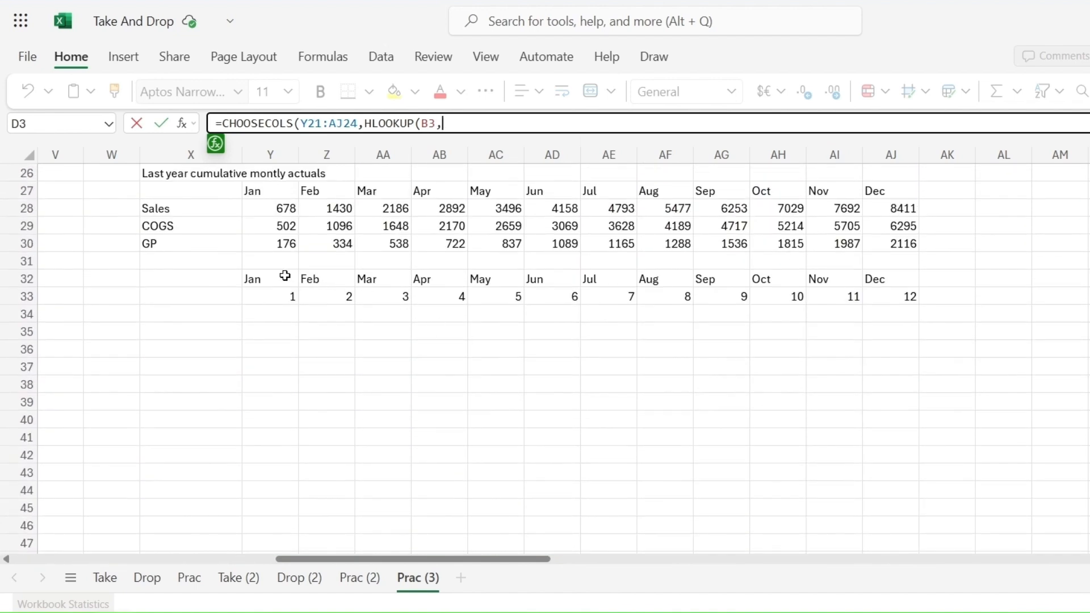
Step: Complete the HLOOKUP with the month table Y32:AJ33, row 2 and exact match 0, and enter the LY formula
{"action": "left_click_drag", "start_coordinate": [285, 275], "coordinate": [886, 296]}
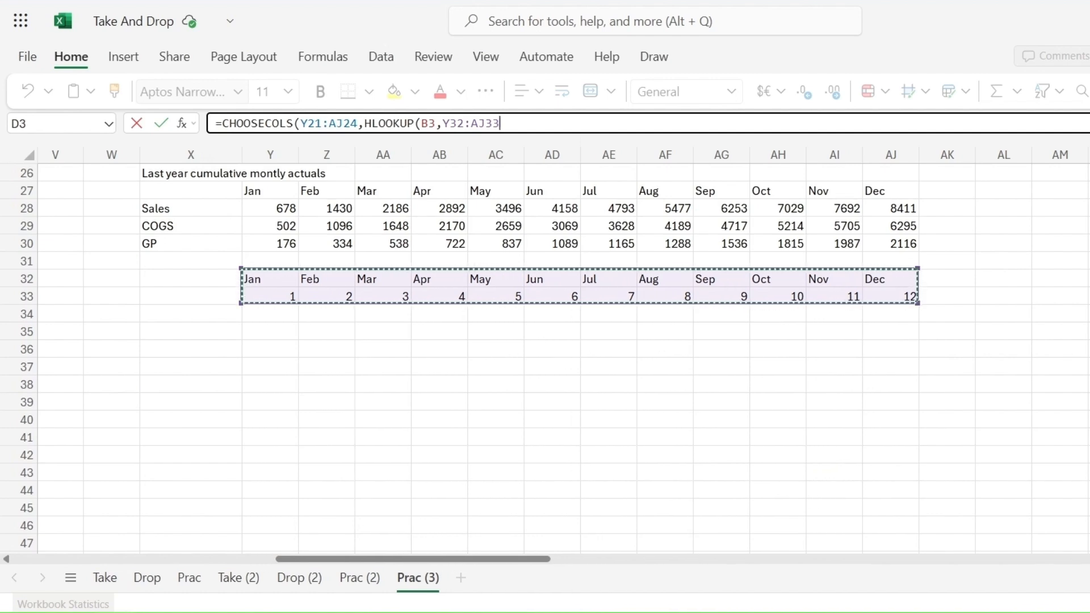
{"action": "type", "text": ",2,"}
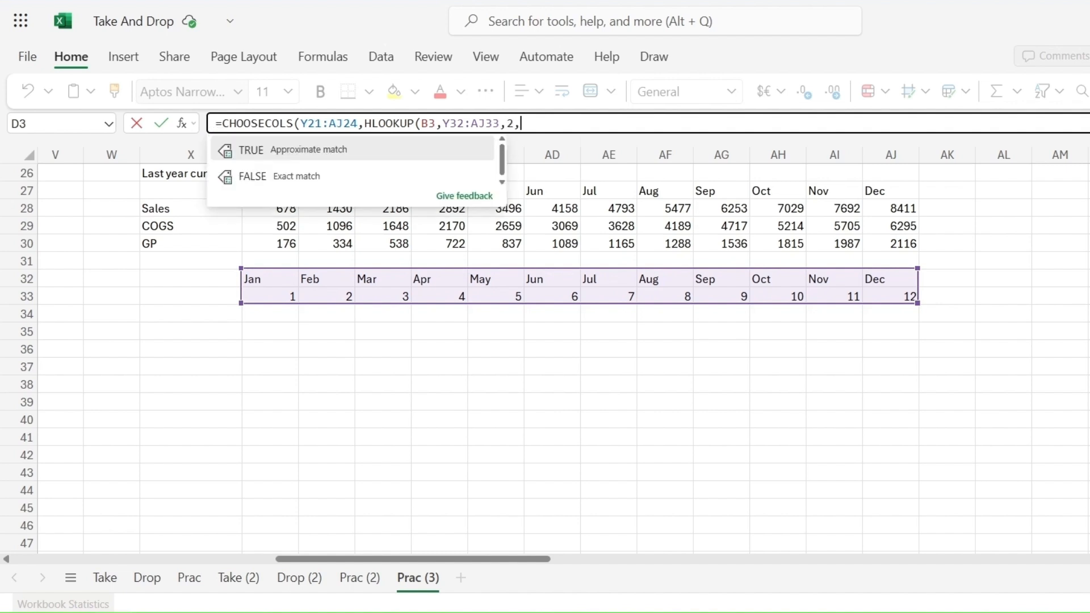
{"action": "type", "text": "0))"}
{"action": "key", "text": "Return"}
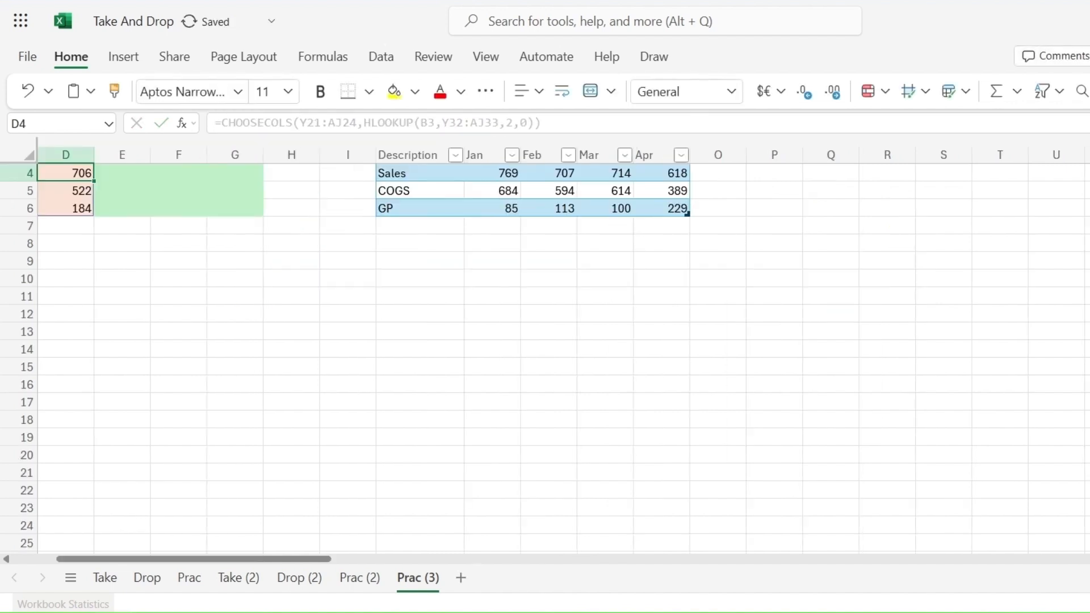
Step: Review the MTD Actual, Budget and LY columns of the monthly report
{"action": "key", "text": "Up"}
{"action": "key", "text": "Left"}
{"action": "key", "text": "Left"}
{"action": "key", "text": "Left"}
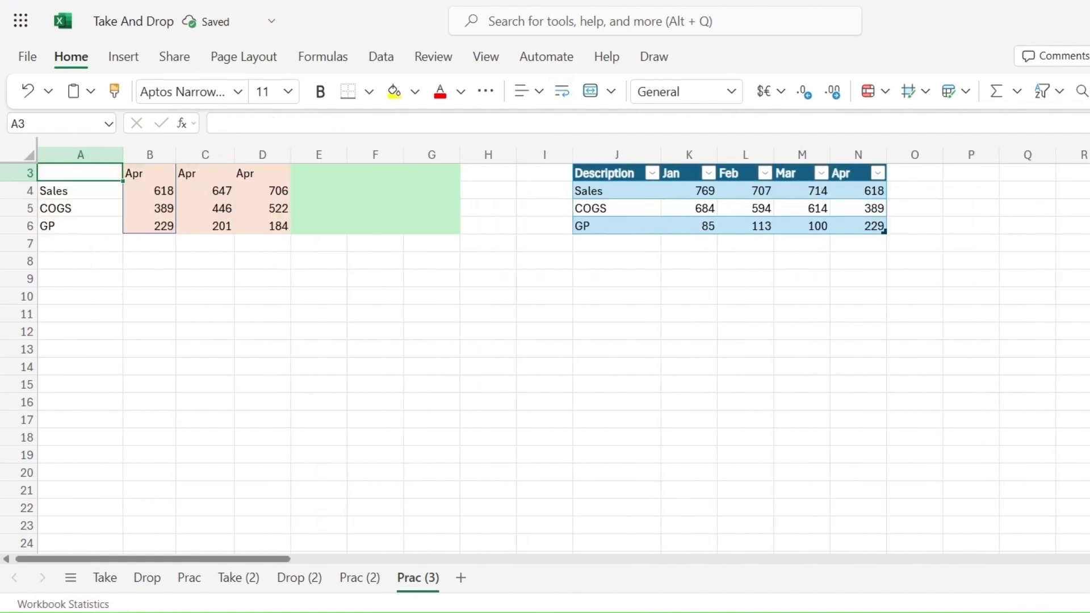
{"action": "key", "text": "Up"}
{"action": "key", "text": "Up"}
{"action": "key", "text": "Down"}
{"action": "key", "text": "Down"}
{"action": "key", "text": "Down"}
{"action": "key", "text": "Down"}
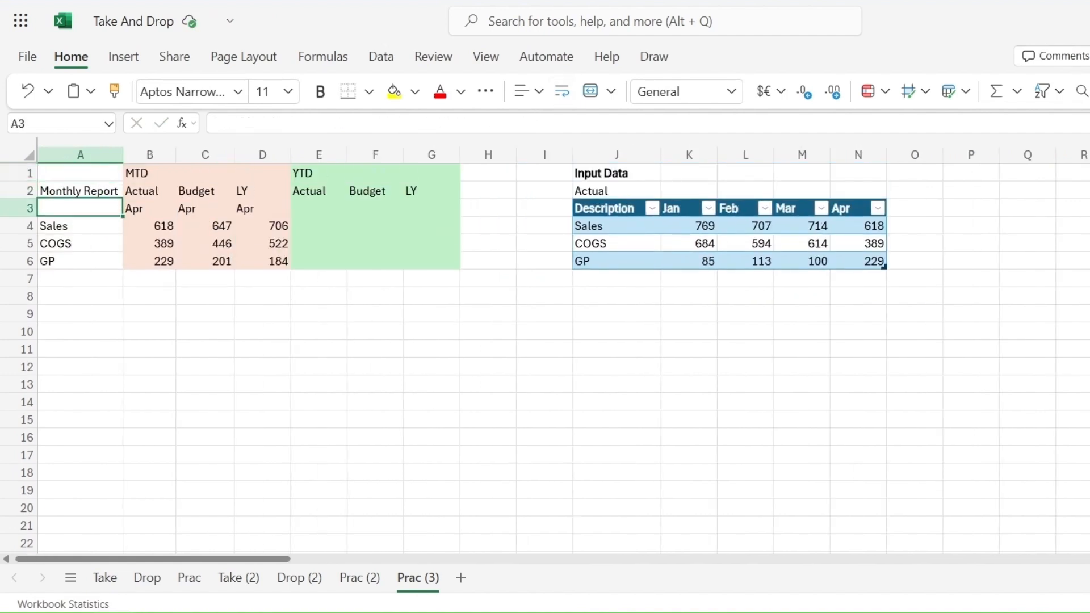
{"action": "key", "text": "Up"}
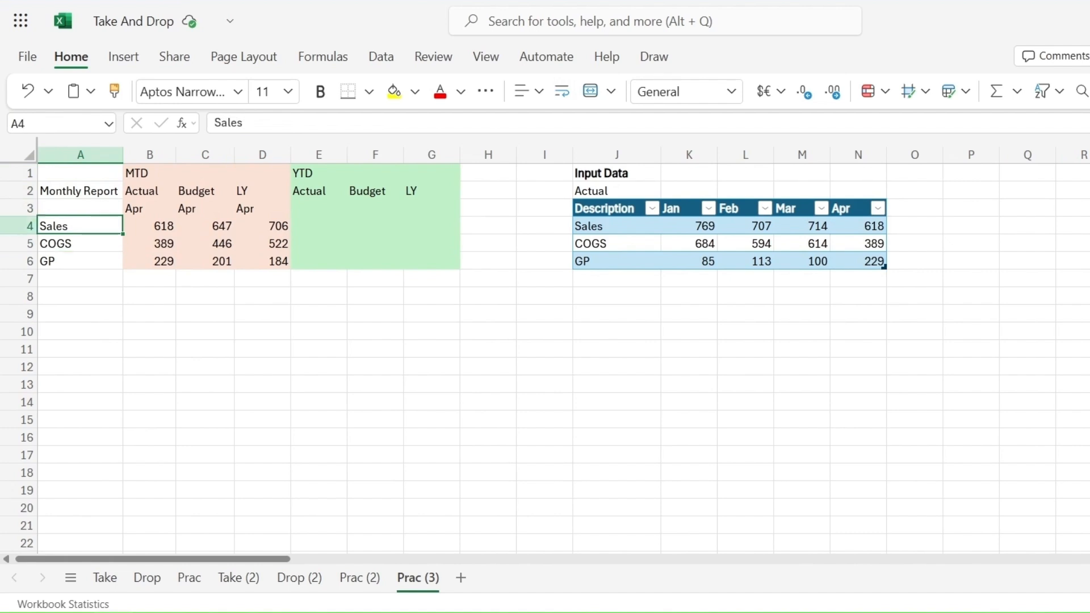
{"action": "key", "text": "Right"}
{"action": "key", "text": "Right"}
{"action": "key", "text": "Right"}
{"action": "key", "text": "Right"}
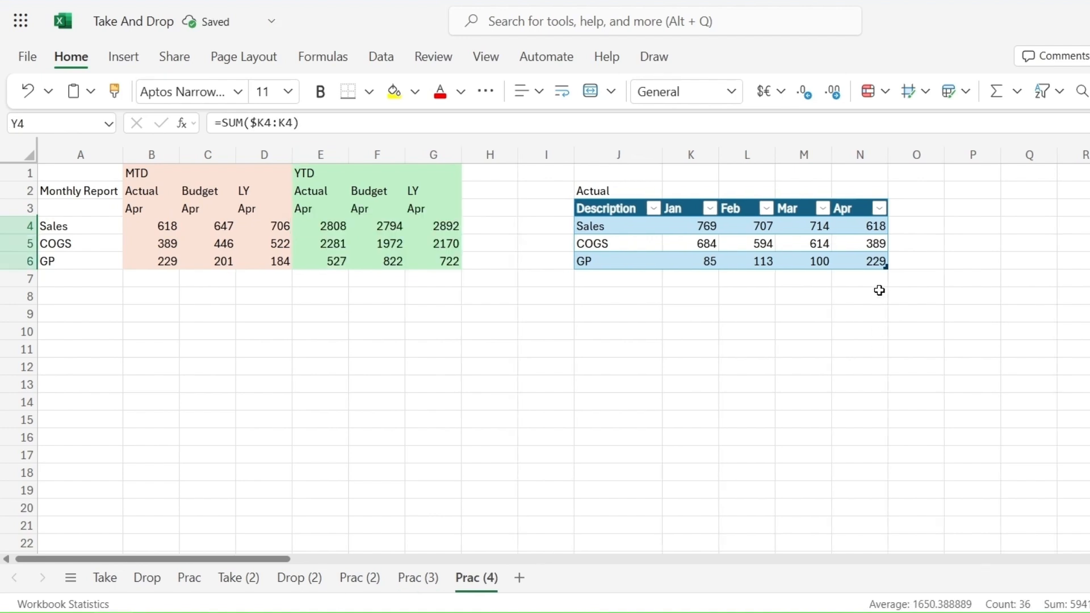
Step: Add a new May column to the Actual table by entering the header May next to Apr
{"action": "left_click", "coordinate": [913, 214]}
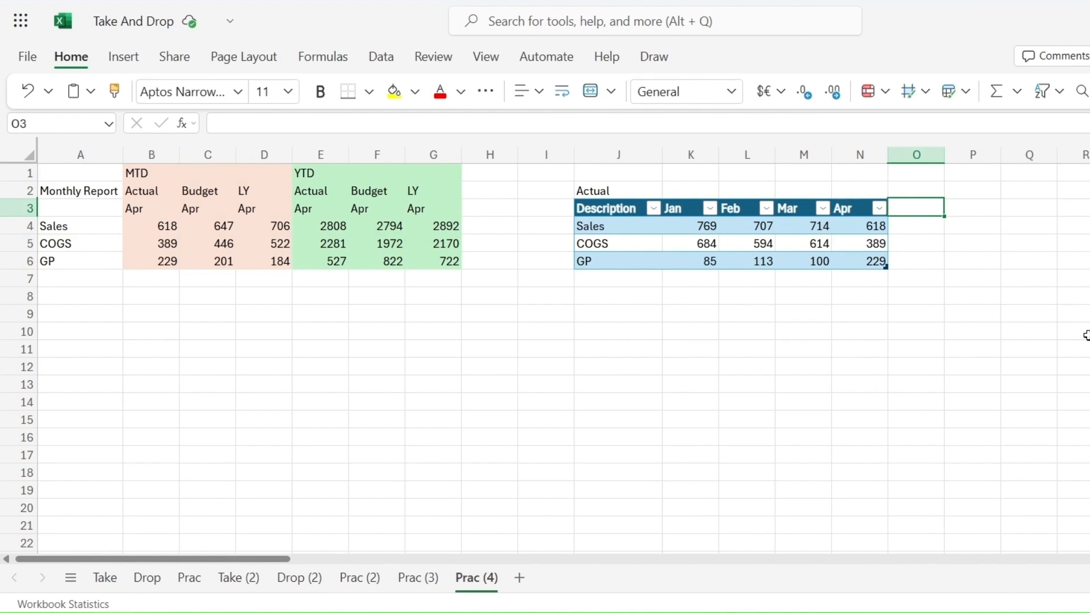
{"action": "key", "text": "F2"}
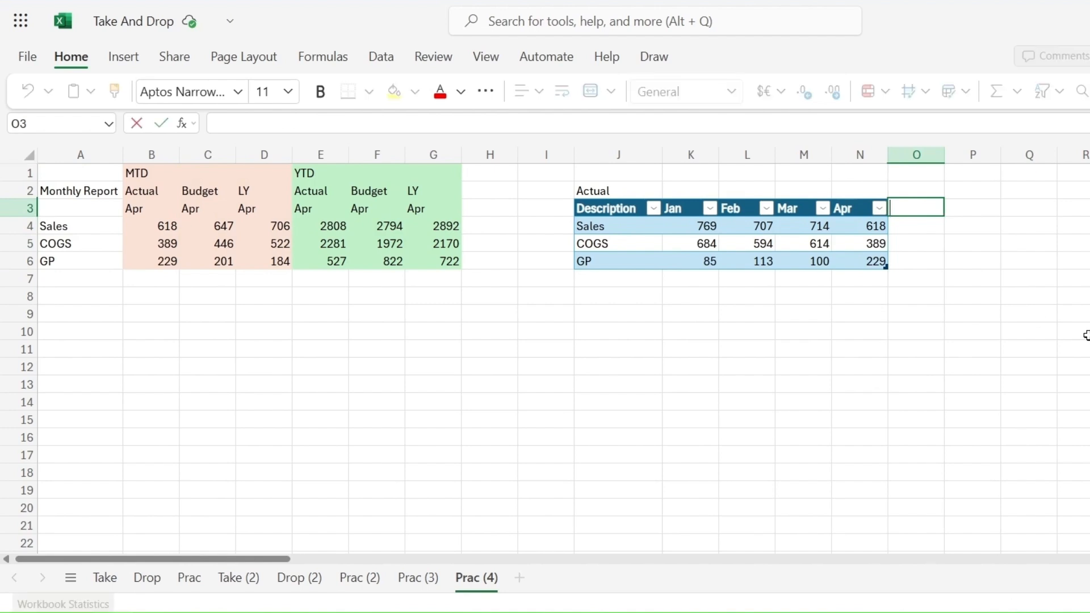
{"action": "key", "text": "Escape"}
{"action": "type", "text": "Ma"}
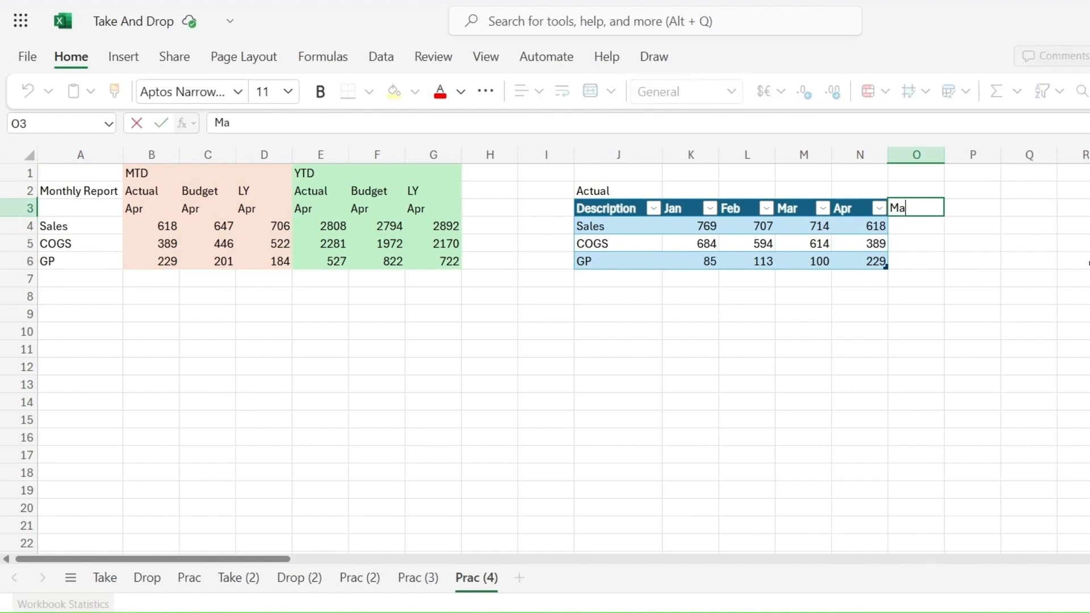
{"action": "type", "text": "y"}
{"action": "key", "text": "Return"}
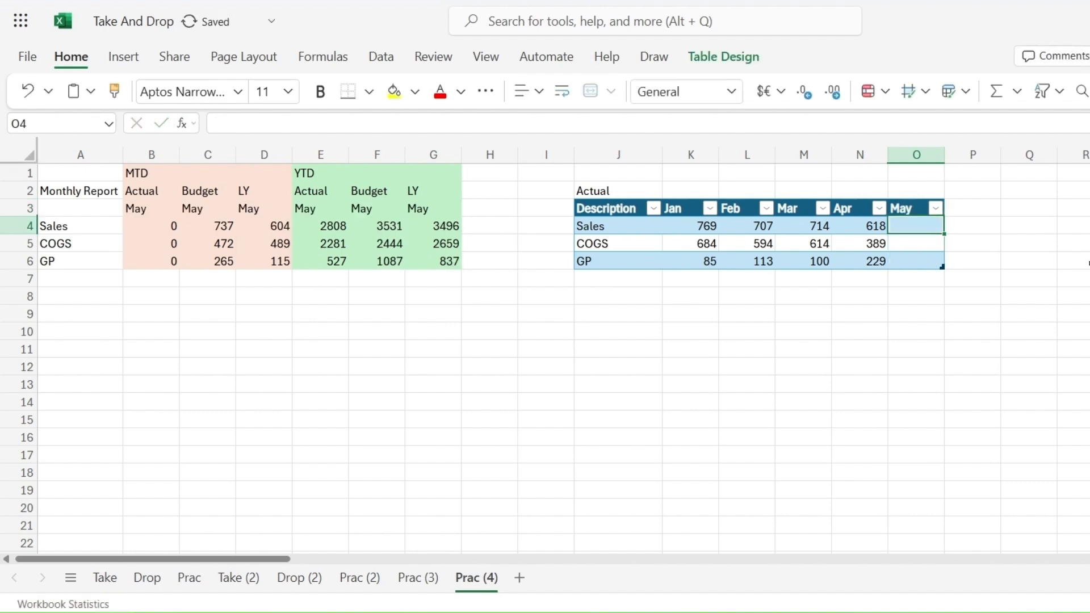
Step: Enter May actuals of 700 for Sales and 350 for COGS
{"action": "type", "text": "700"}
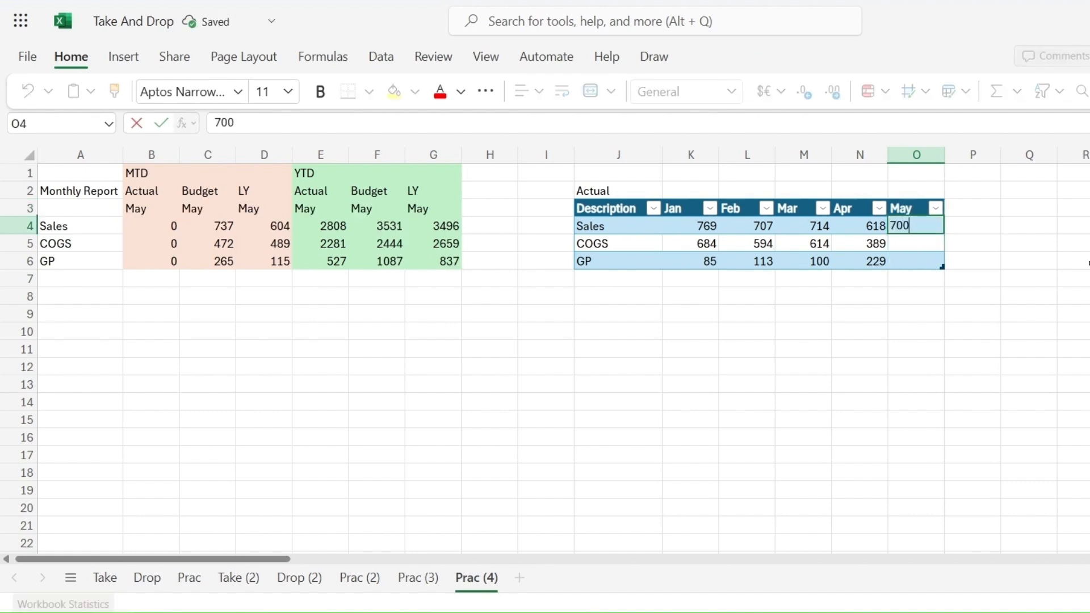
{"action": "key", "text": "Return"}
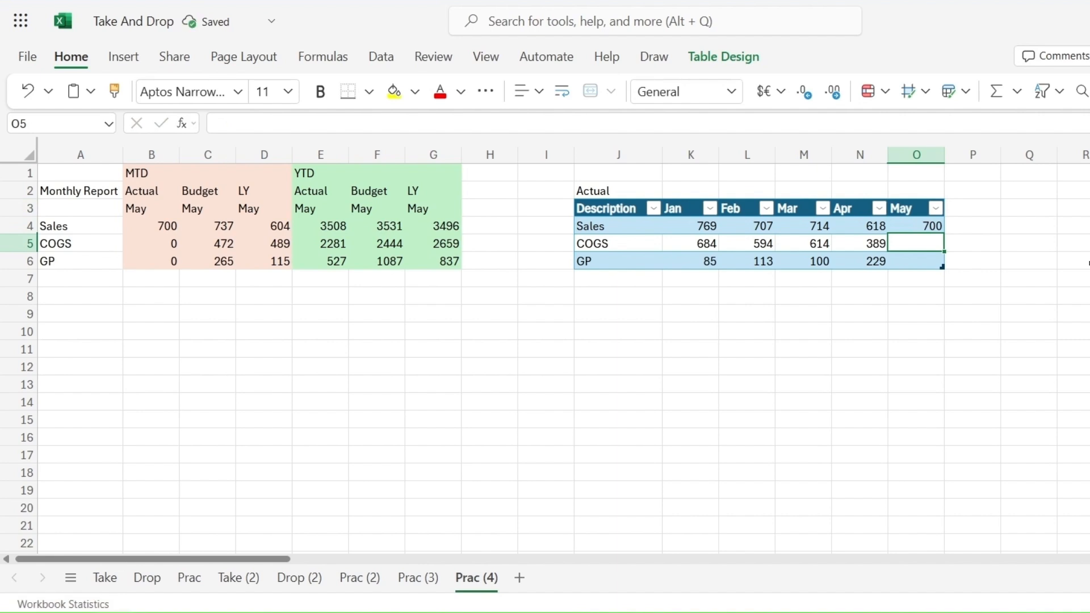
{"action": "type", "text": "350"}
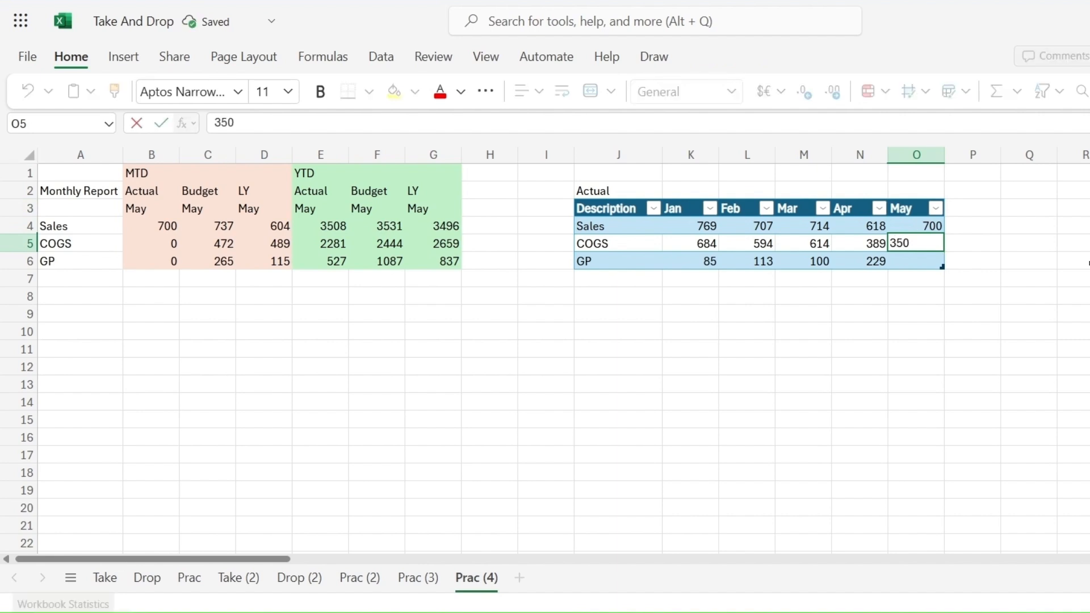
{"action": "key", "text": "Return"}
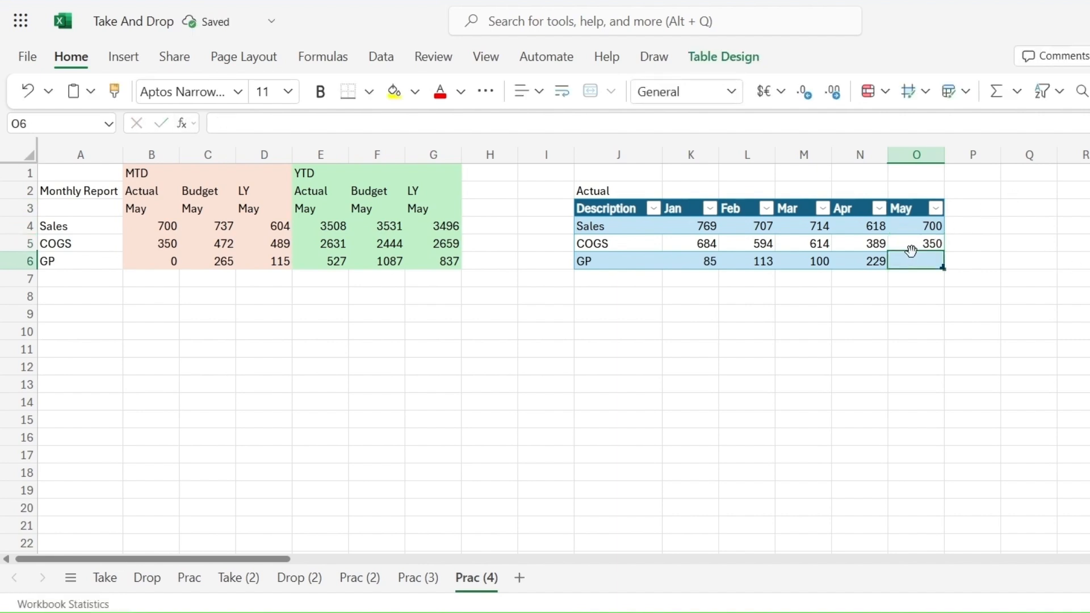
Step: Fill the GP formula from April across into the May column
{"action": "left_click", "coordinate": [869, 261]}
{"action": "left_click_drag", "start_coordinate": [888, 268], "coordinate": [928, 272]}
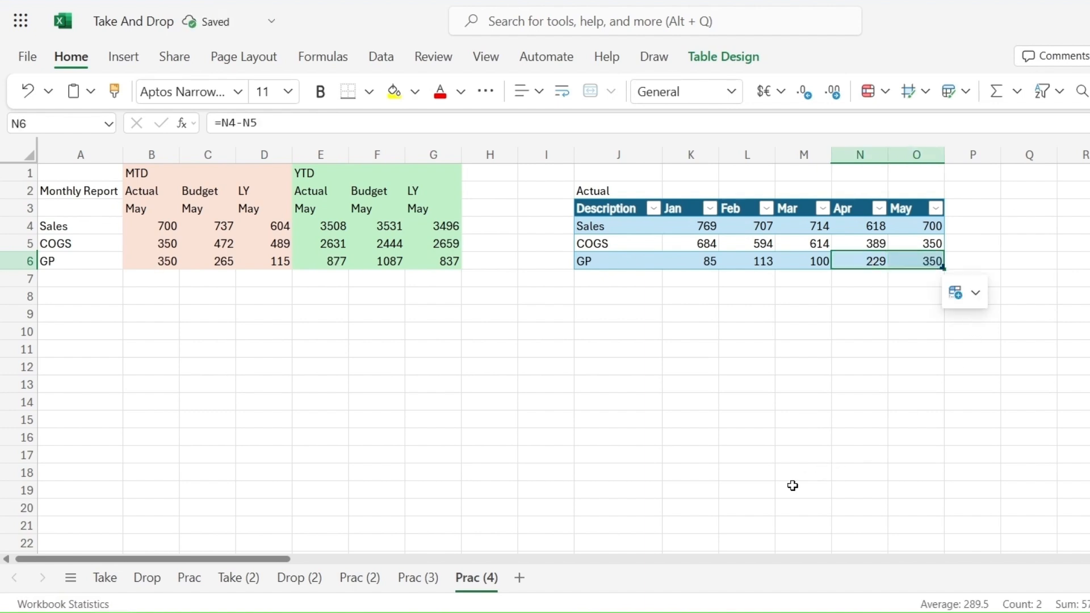